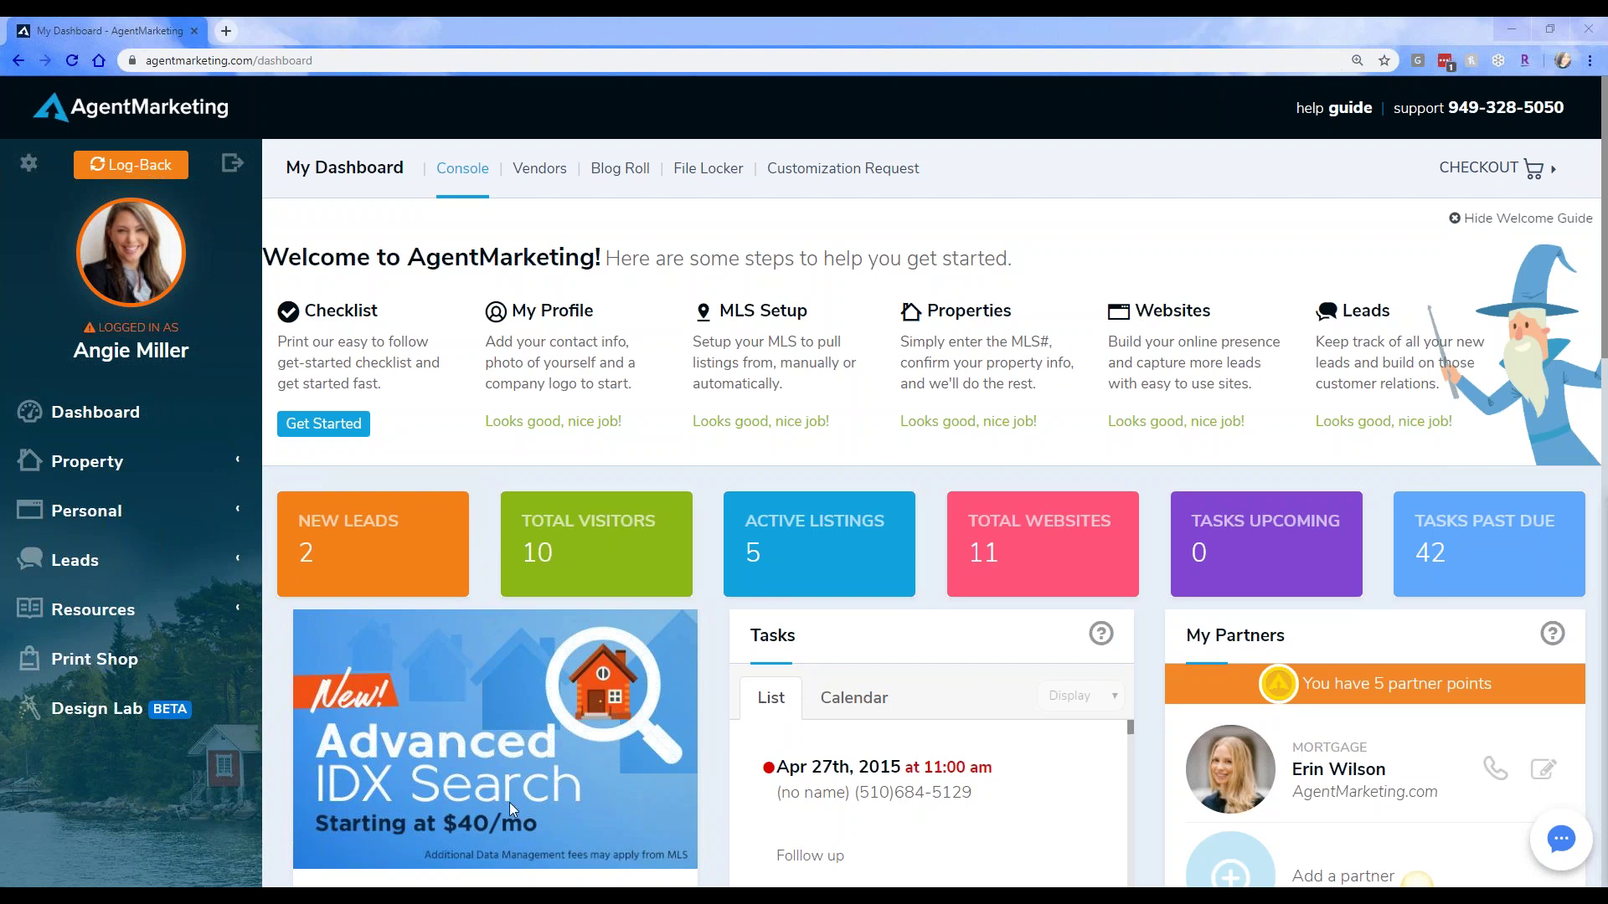
Look over the dashboard and the account and MLS setup options.
{"action": "scroll", "coordinate": [509, 802], "scroll_direction": "down", "scroll_amount": 1}
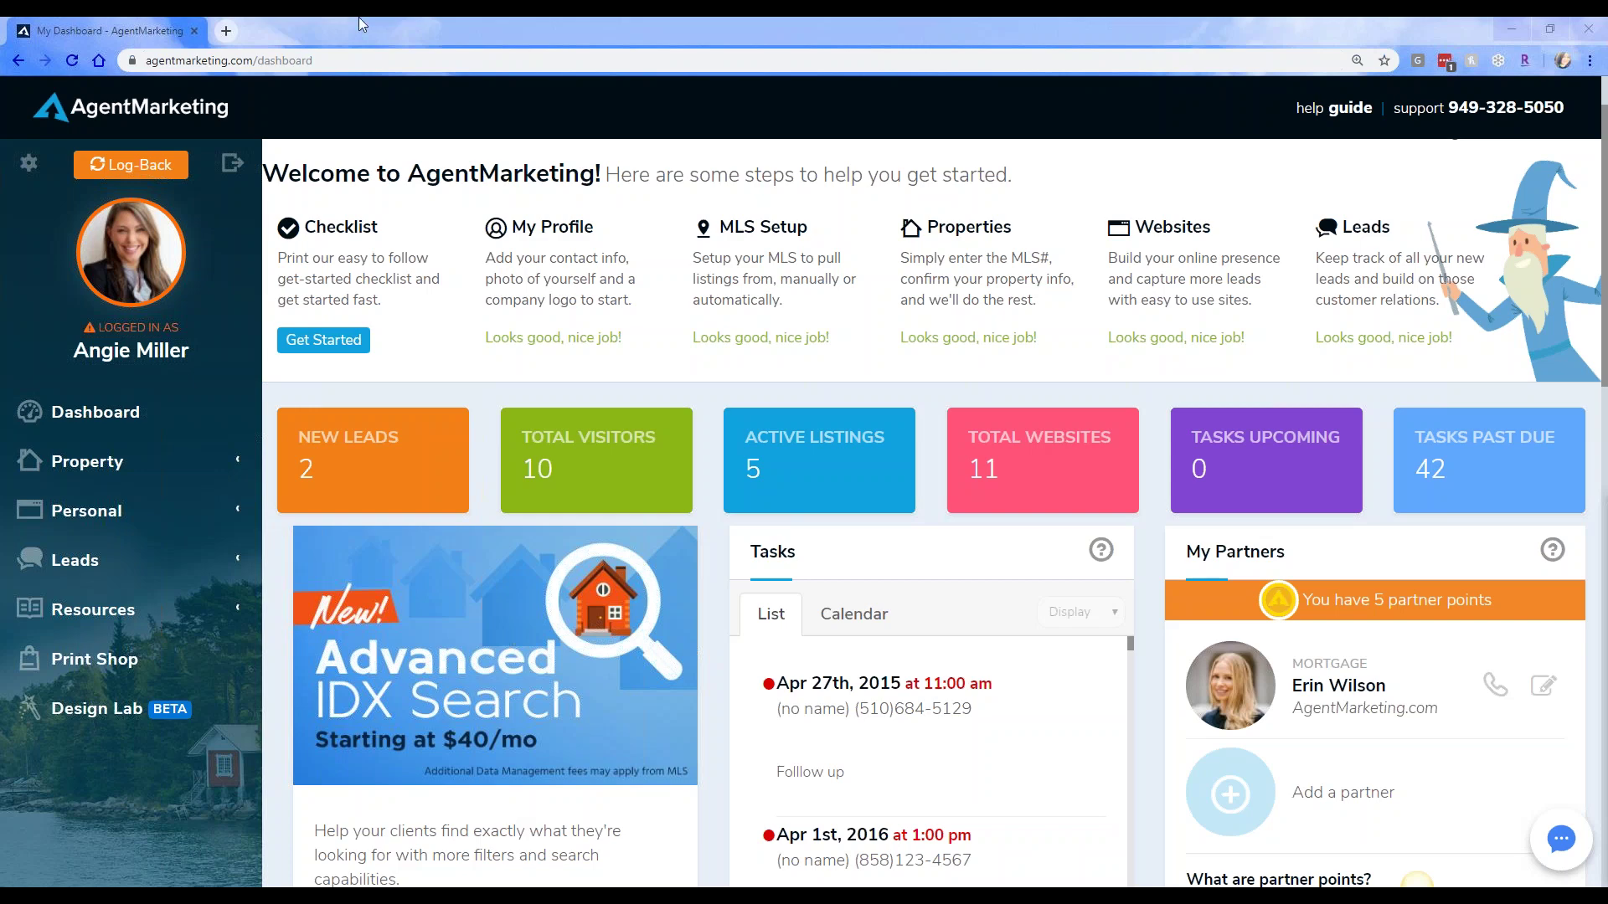
{"action": "left_click", "coordinate": [29, 164]}
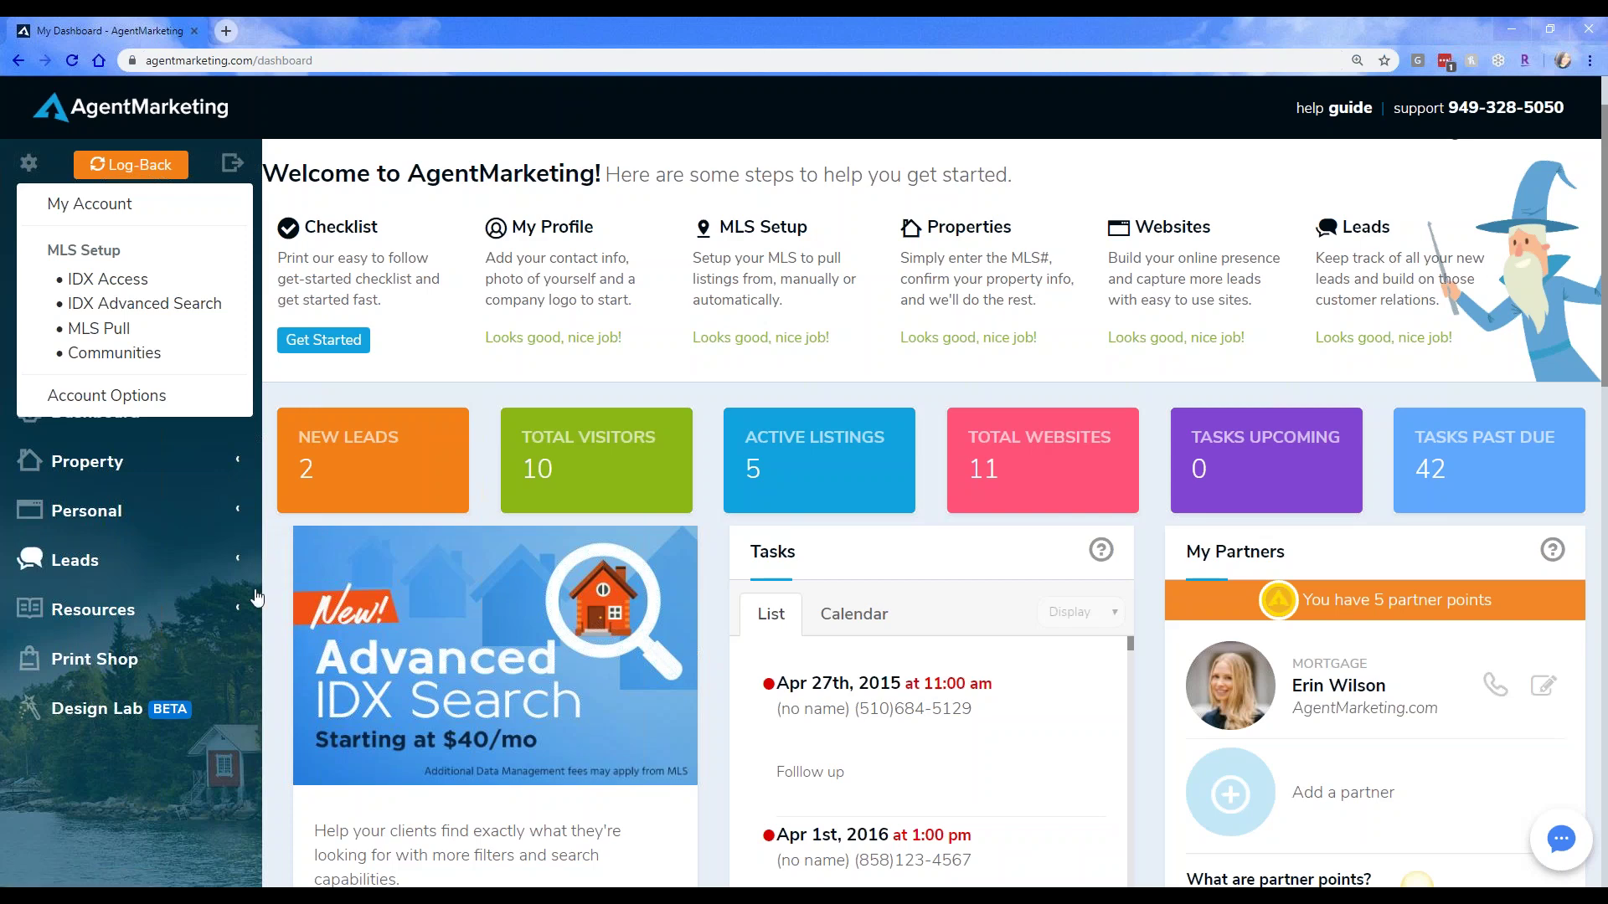
{"action": "scroll", "coordinate": [256, 600], "scroll_direction": "down", "scroll_amount": 1}
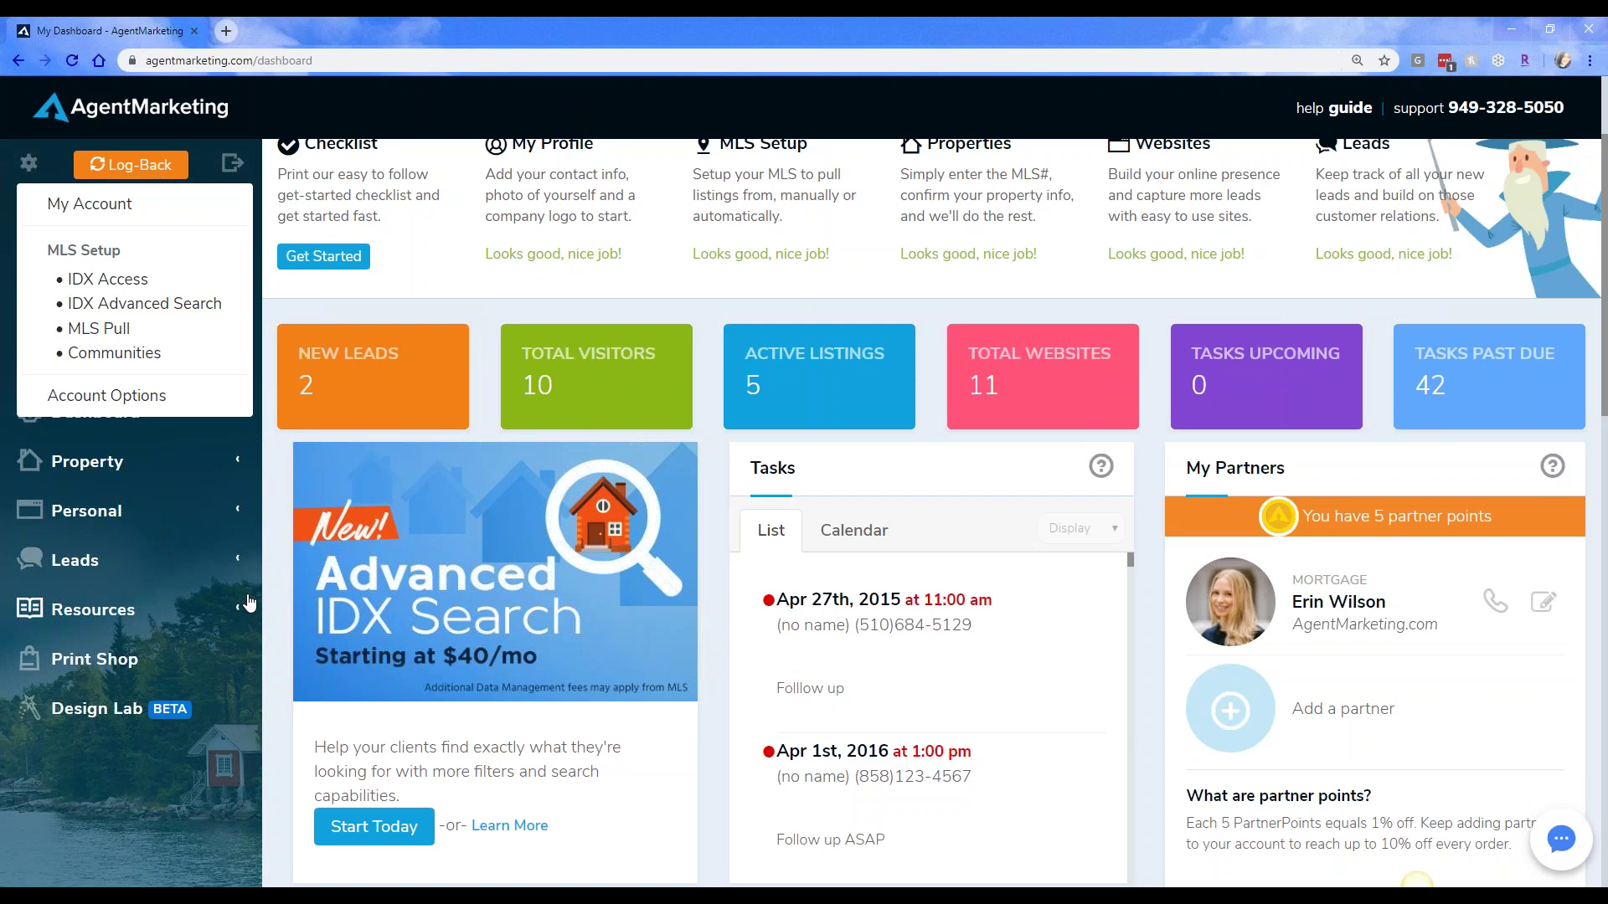
{"action": "left_click", "coordinate": [423, 289]}
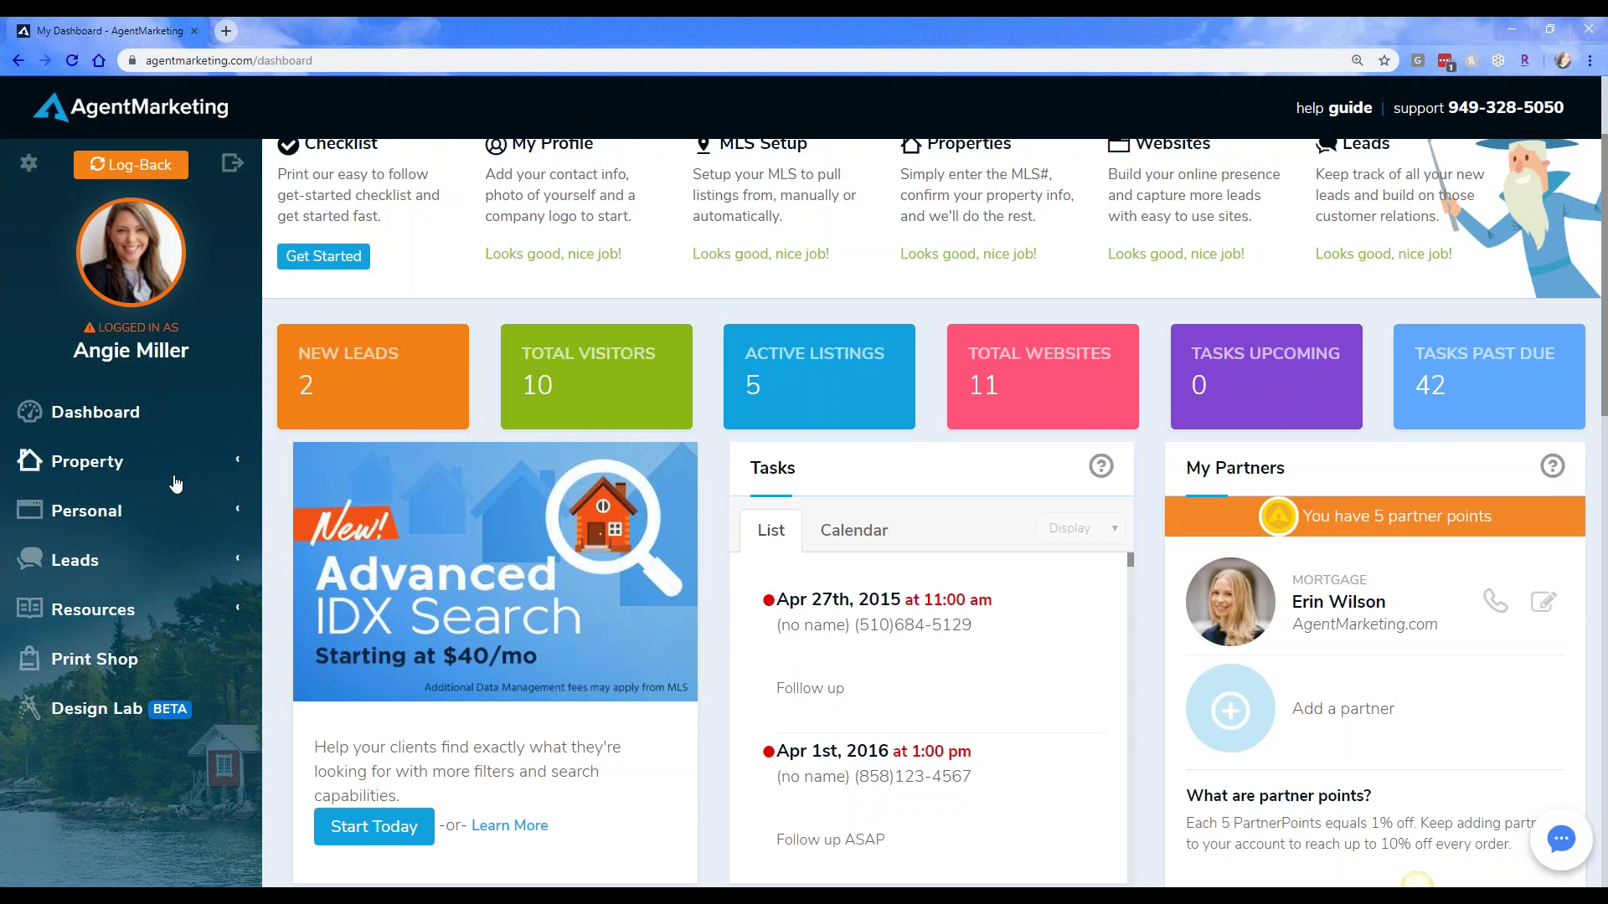
Open the list of property websites and check where the MLS Pull setup is found.
{"action": "left_click", "coordinate": [67, 474]}
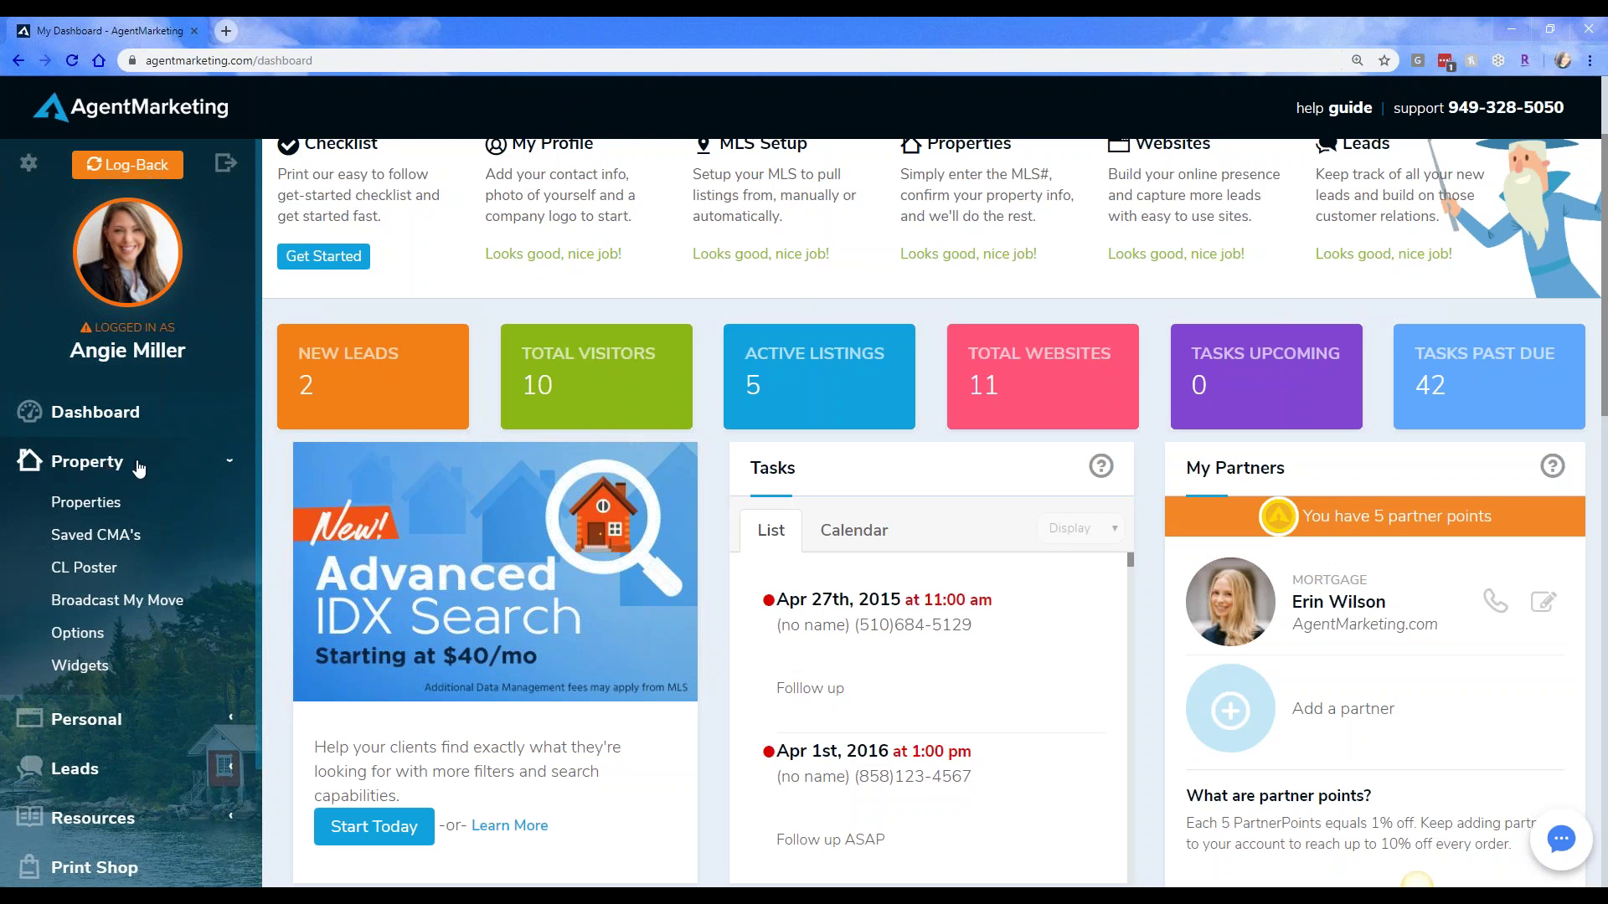
{"action": "left_click", "coordinate": [74, 507]}
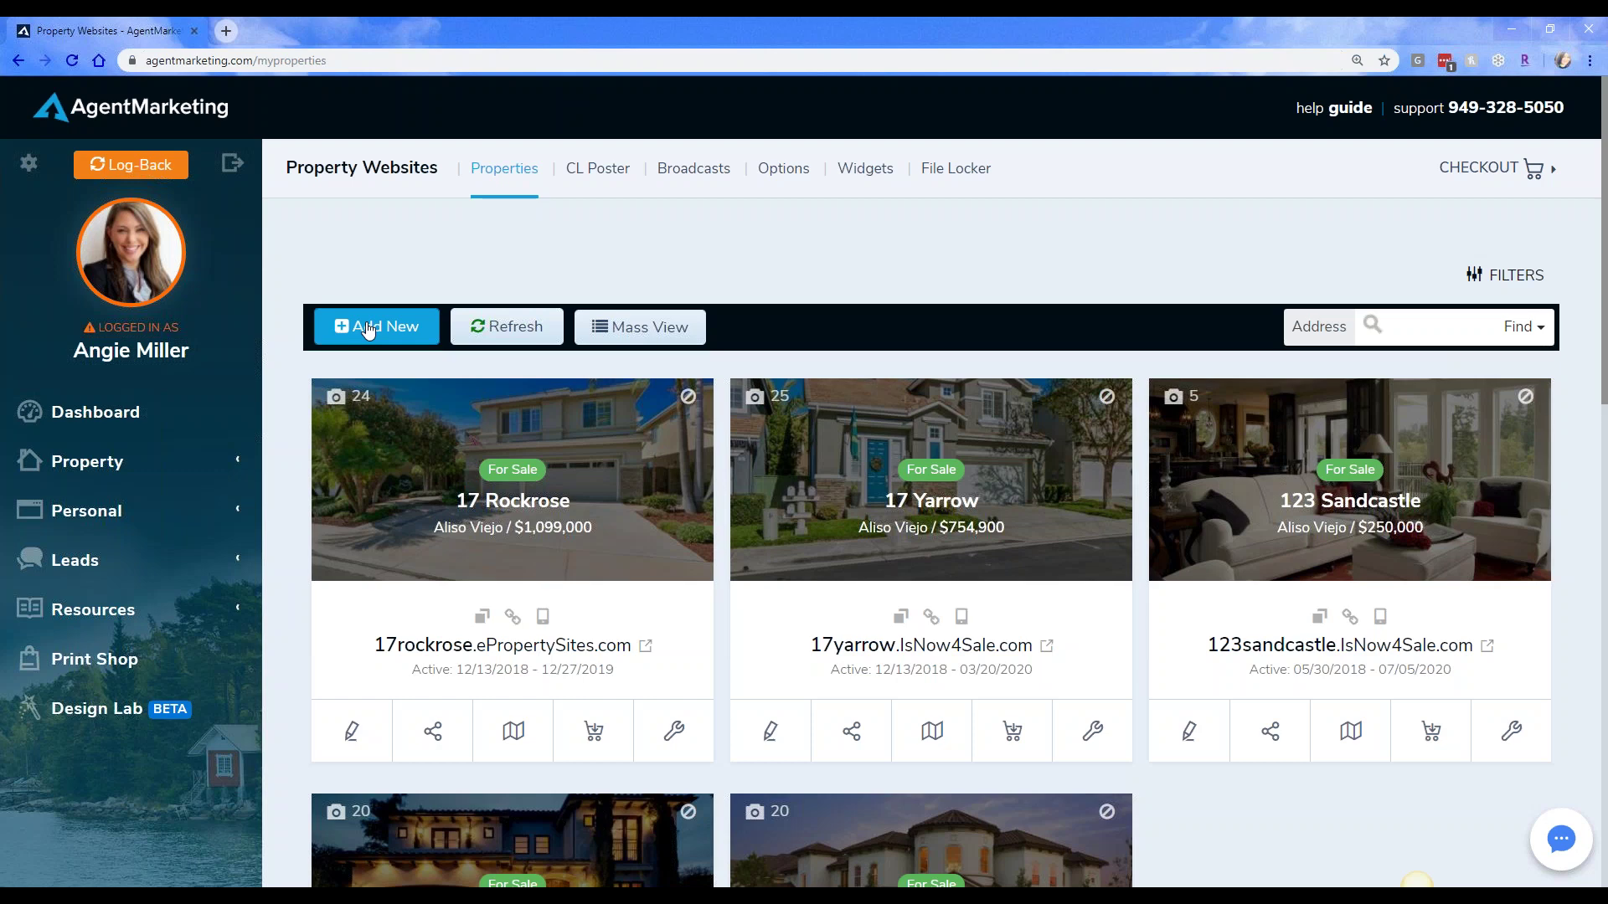
{"action": "left_click", "coordinate": [28, 163]}
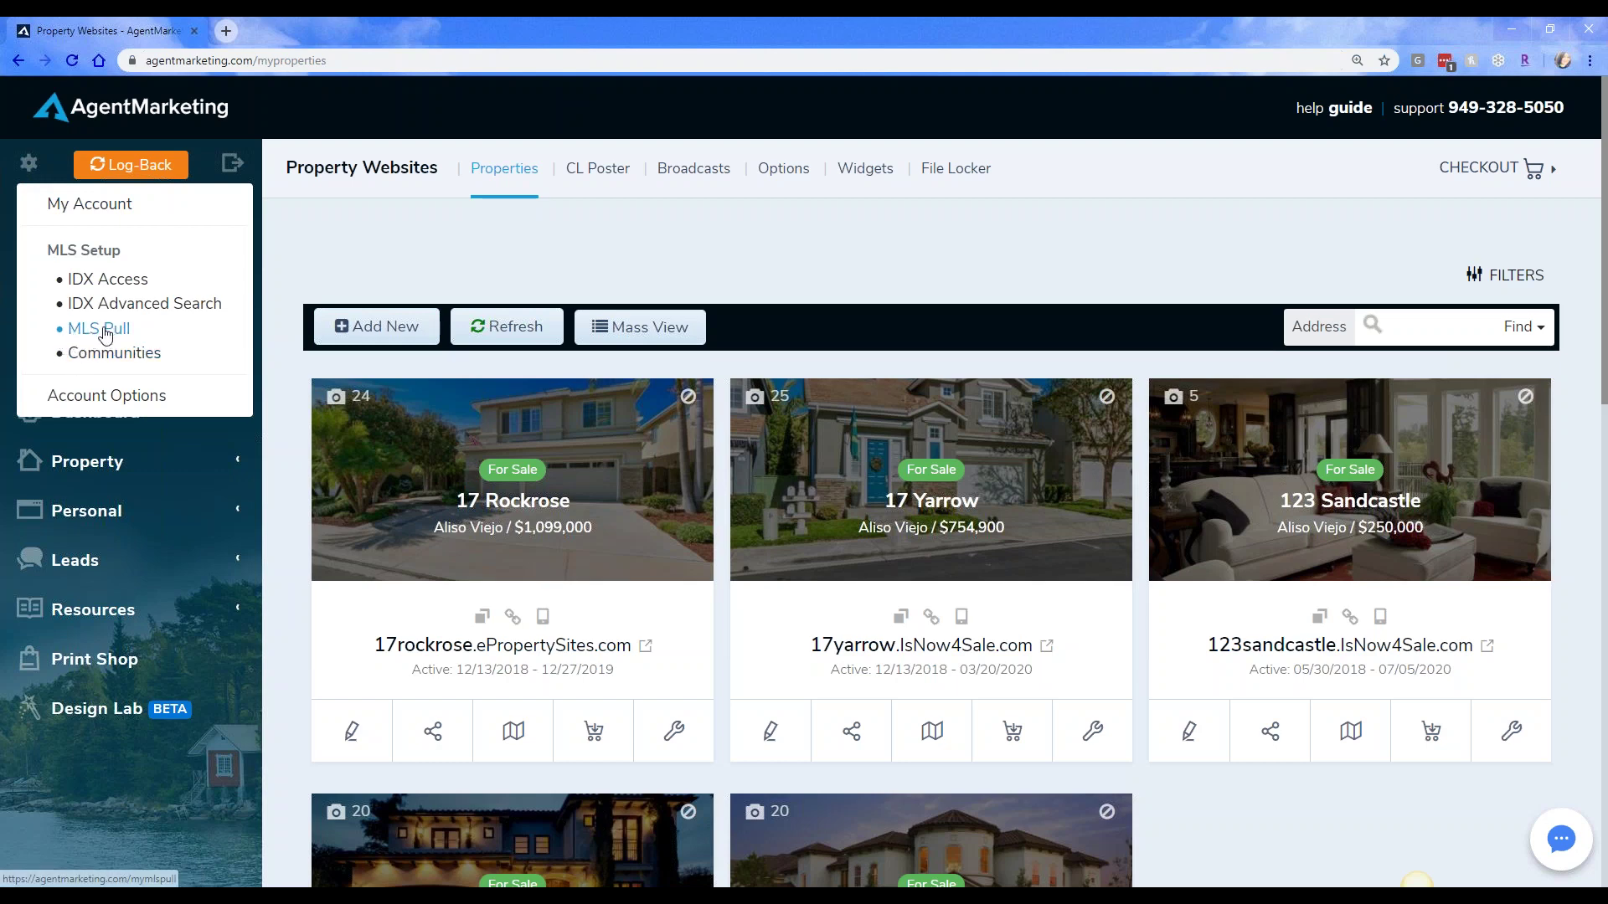
{"action": "left_click", "coordinate": [761, 266]}
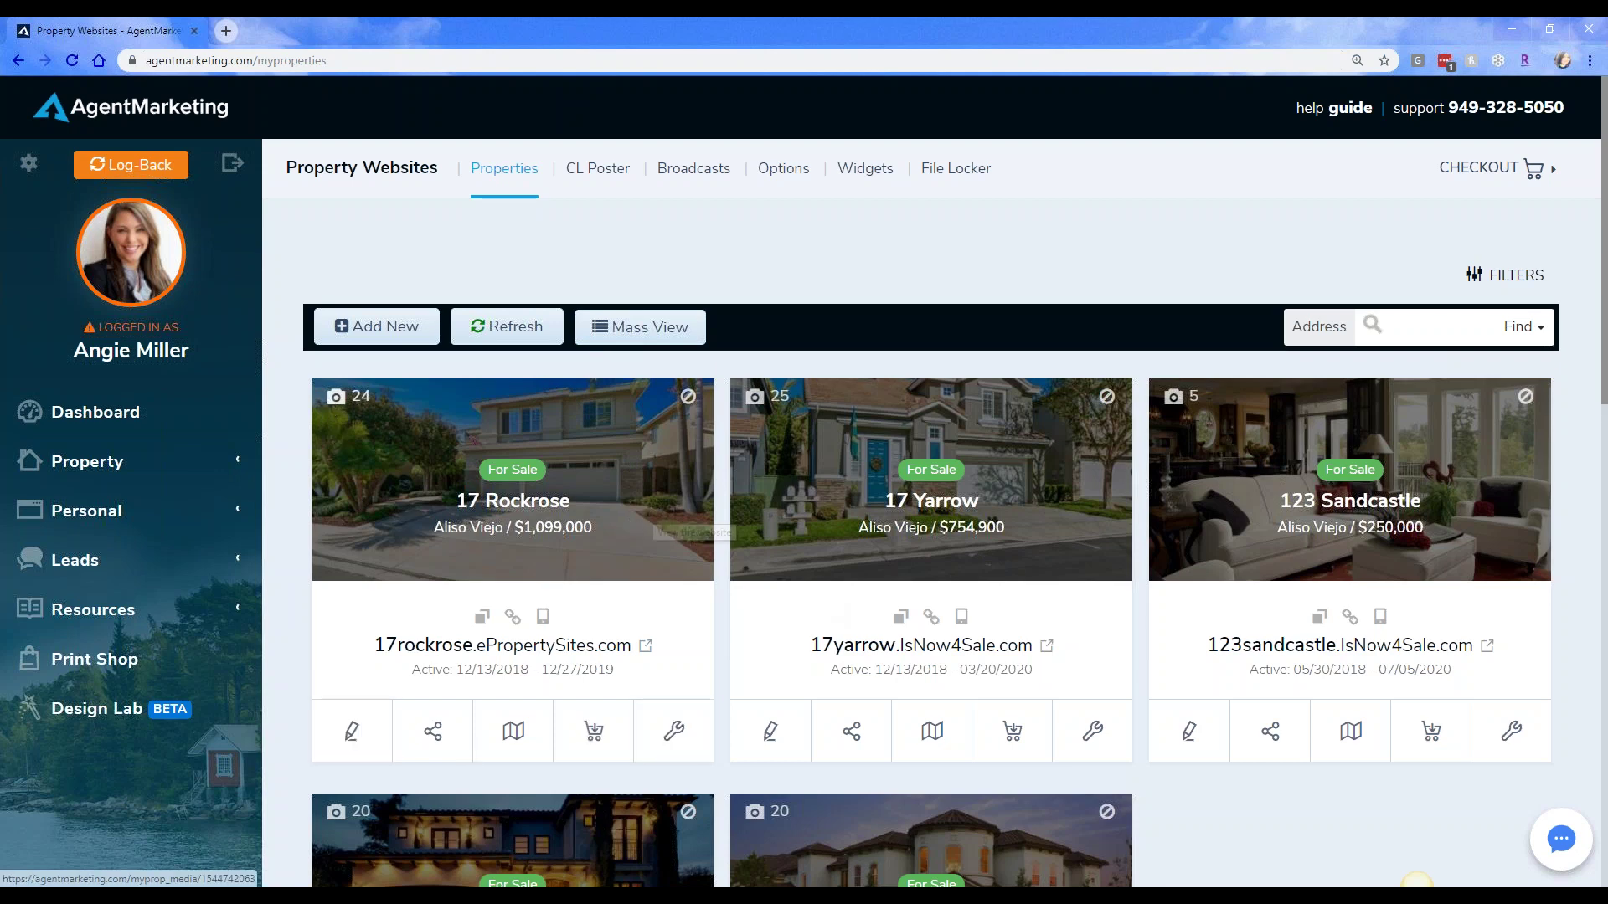
Review the media page of the 17 Rockrose listing and its video and YouTube options, returning to the property list.
{"action": "left_click", "coordinate": [336, 398]}
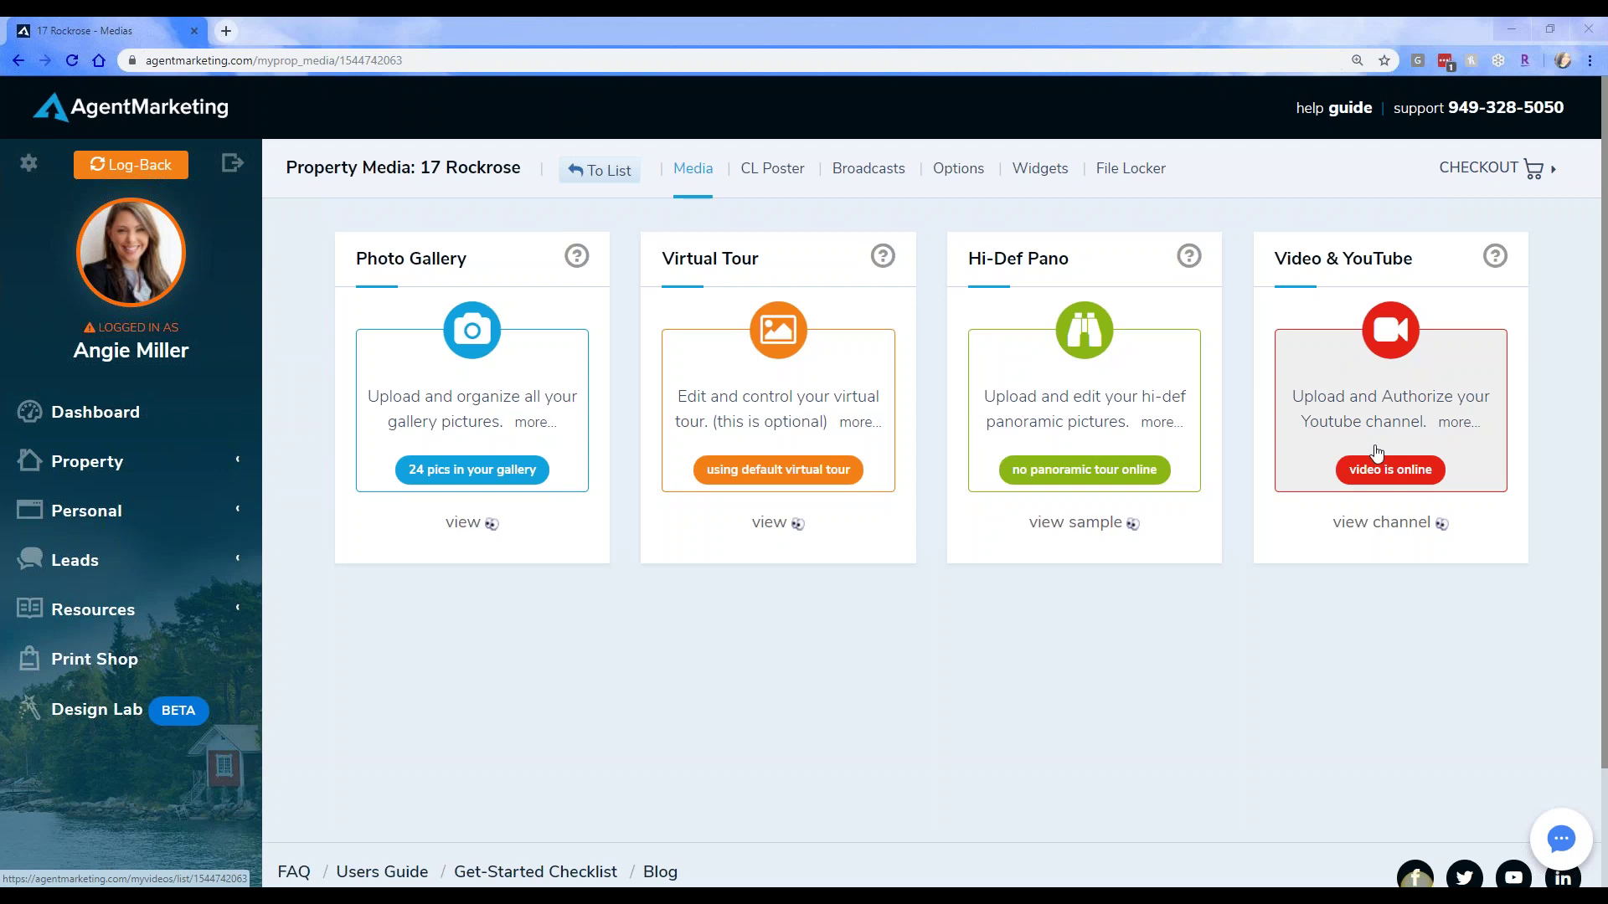
{"action": "left_click", "coordinate": [1377, 453]}
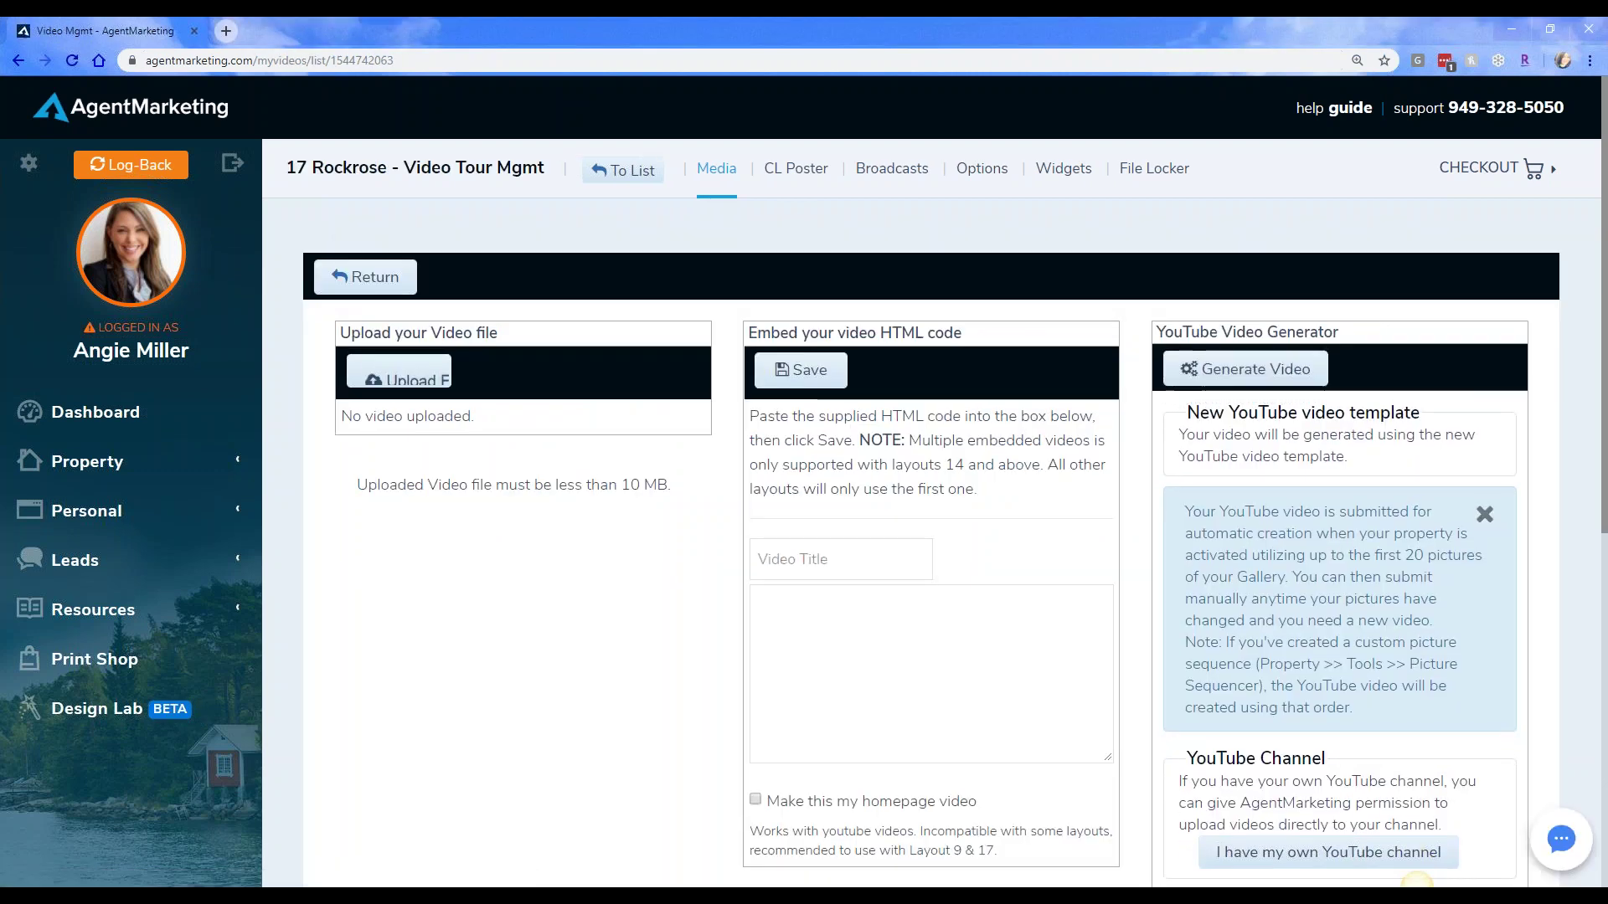
{"action": "scroll", "coordinate": [1417, 881], "scroll_direction": "down", "scroll_amount": 1}
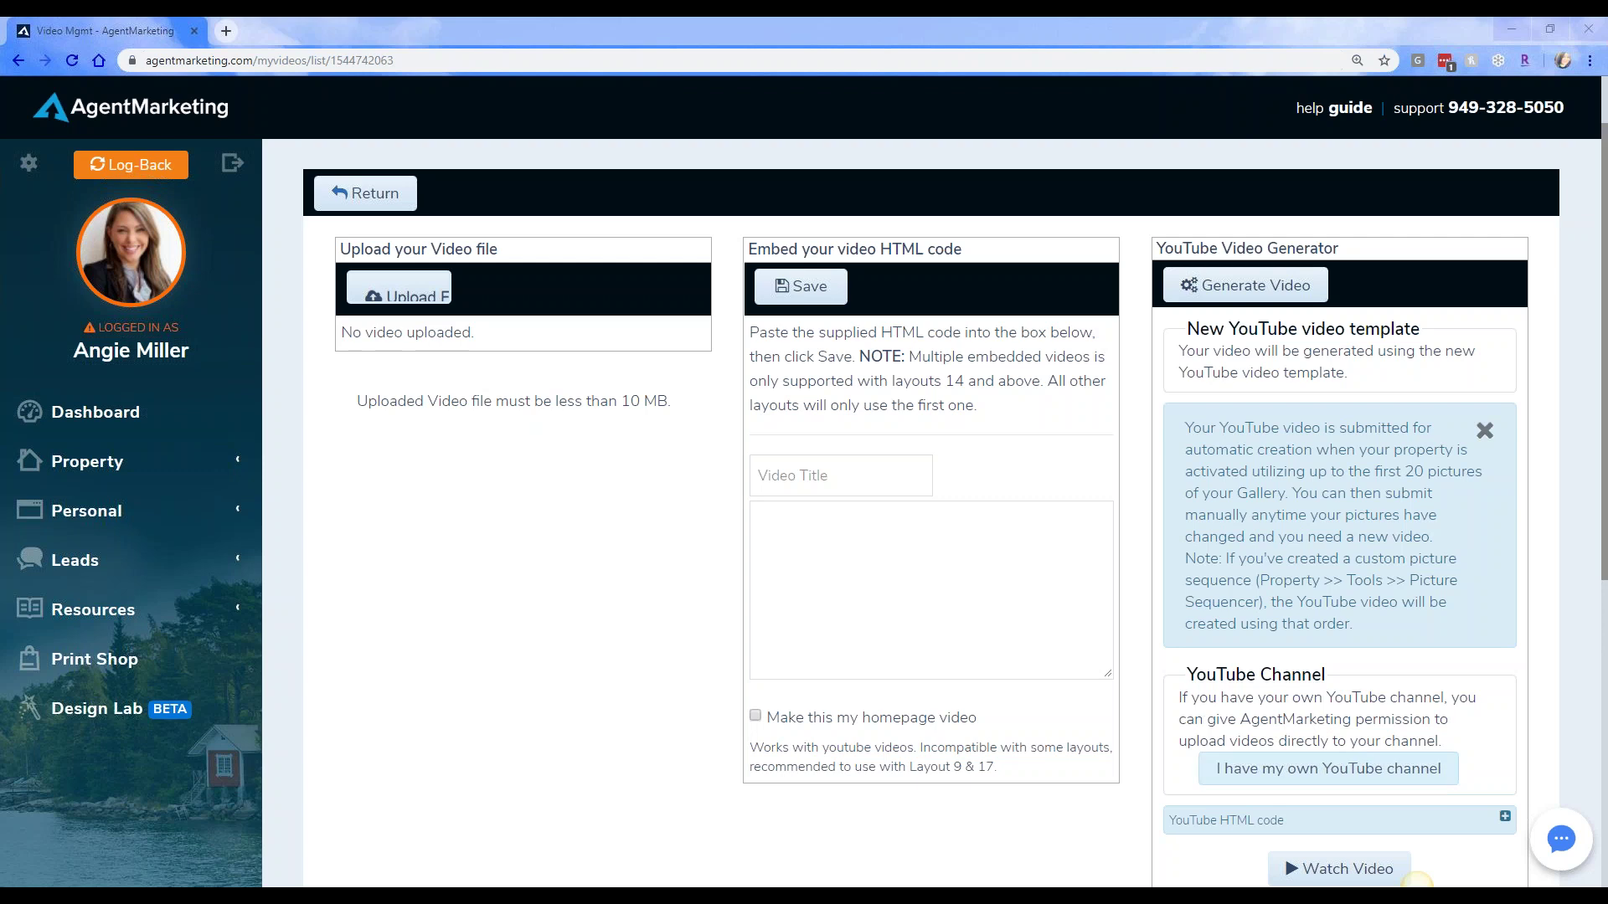
{"action": "left_click", "coordinate": [1273, 769]}
{"action": "left_click", "coordinate": [406, 209]}
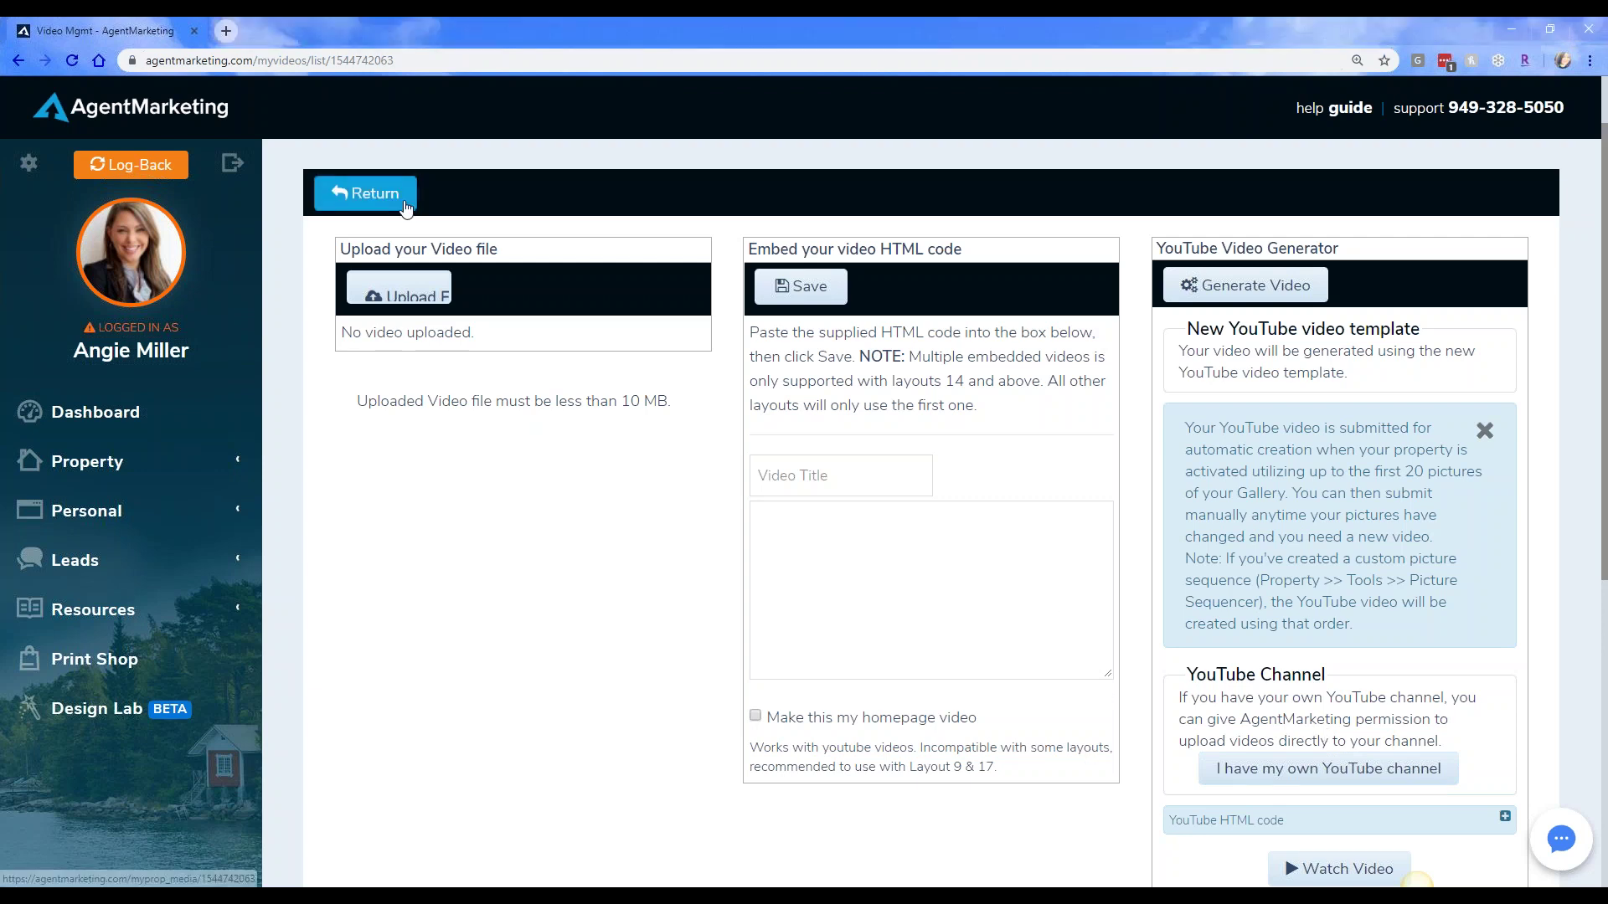
{"action": "left_click", "coordinate": [604, 171]}
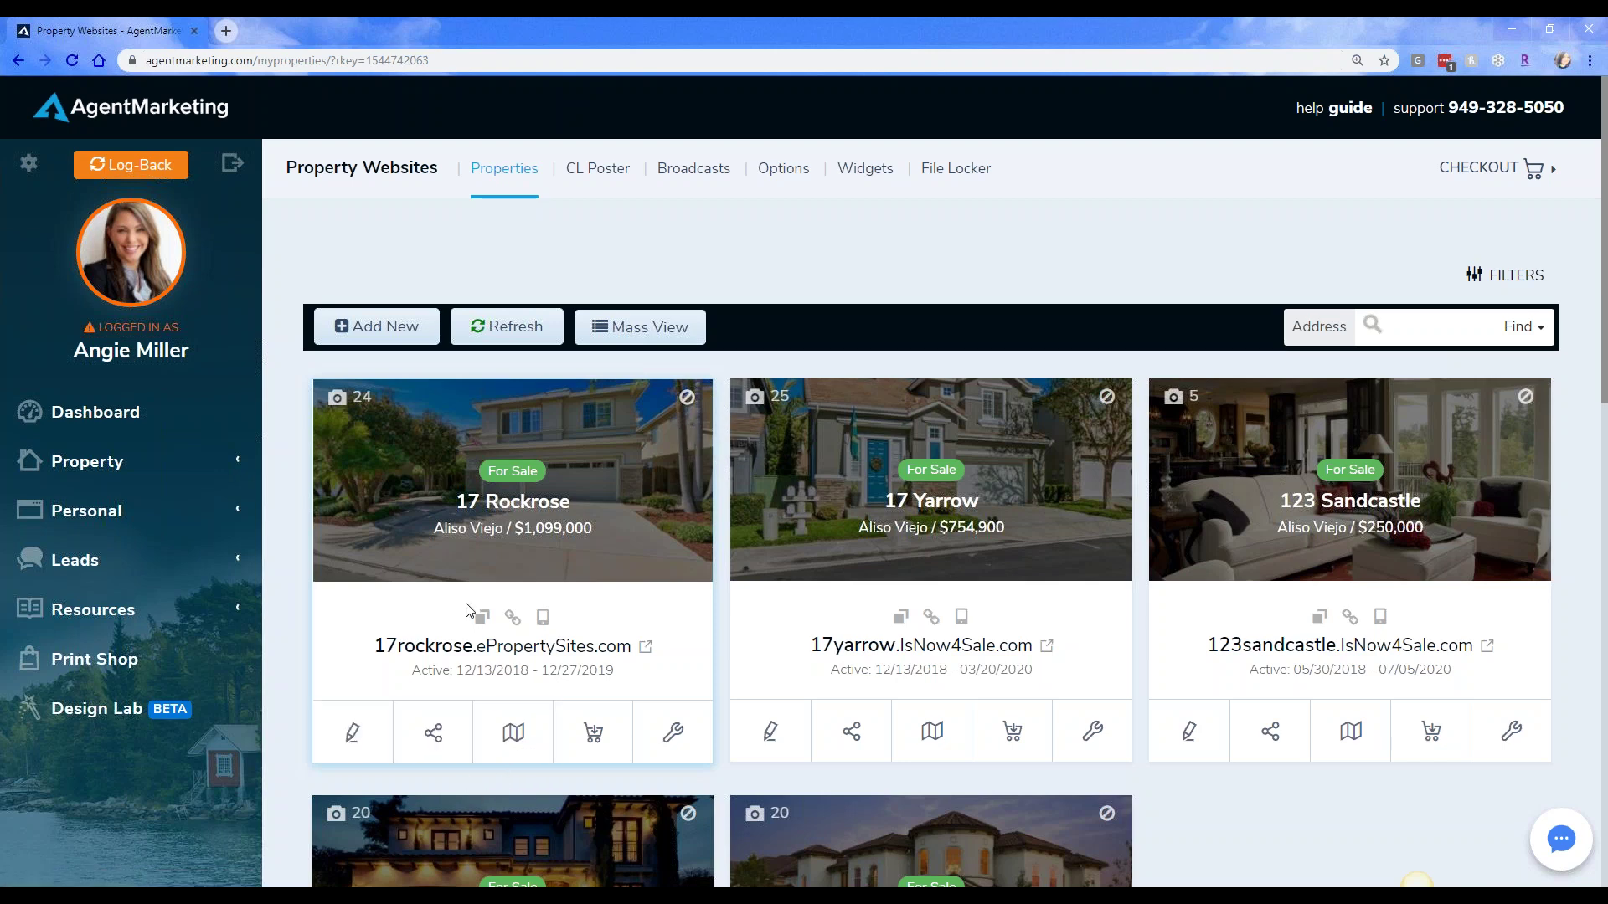
Examine the 17 Rockrose listing's website settings, layouts and property details, leaving the editor without saving.
{"action": "left_click", "coordinate": [347, 753]}
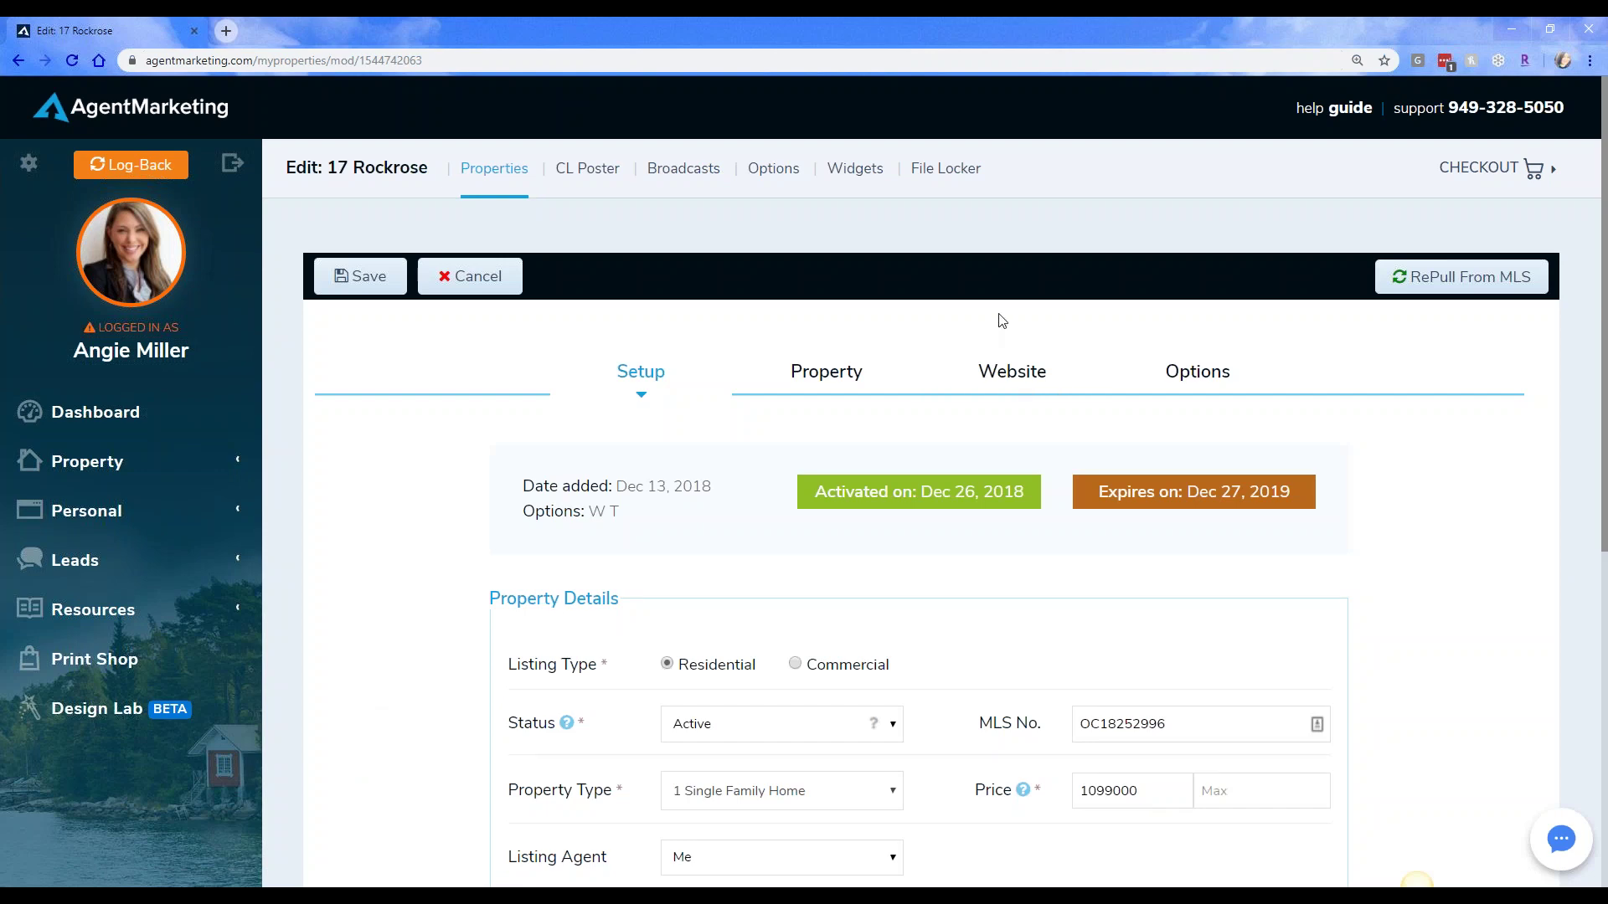
{"action": "left_click", "coordinate": [1005, 373]}
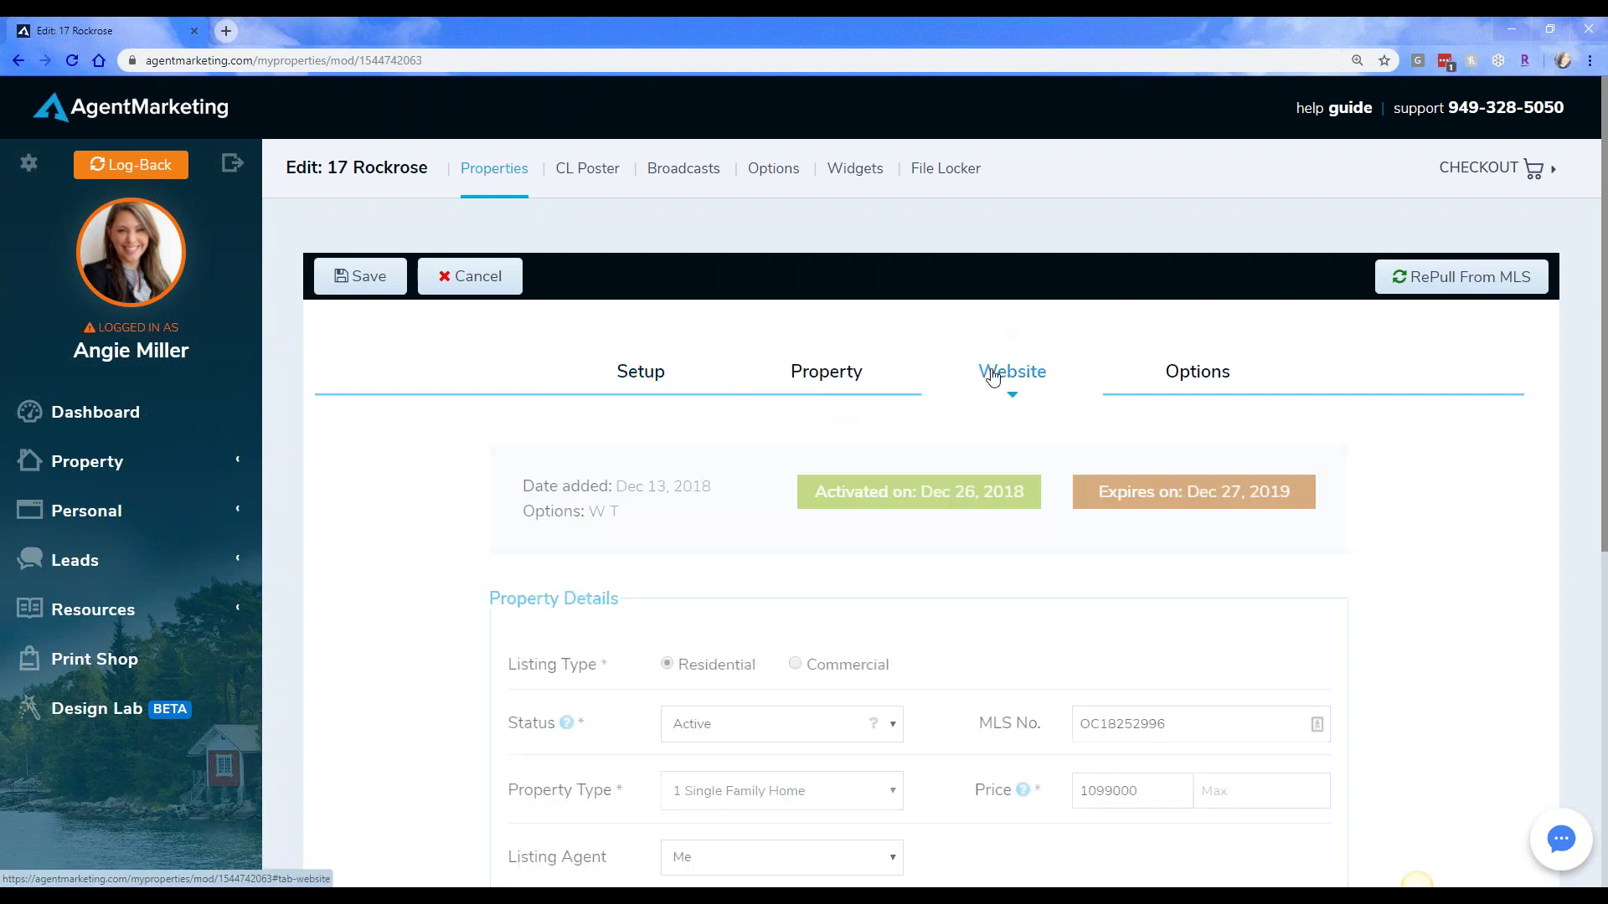
{"action": "scroll", "coordinate": [888, 530], "scroll_direction": "down", "scroll_amount": 15}
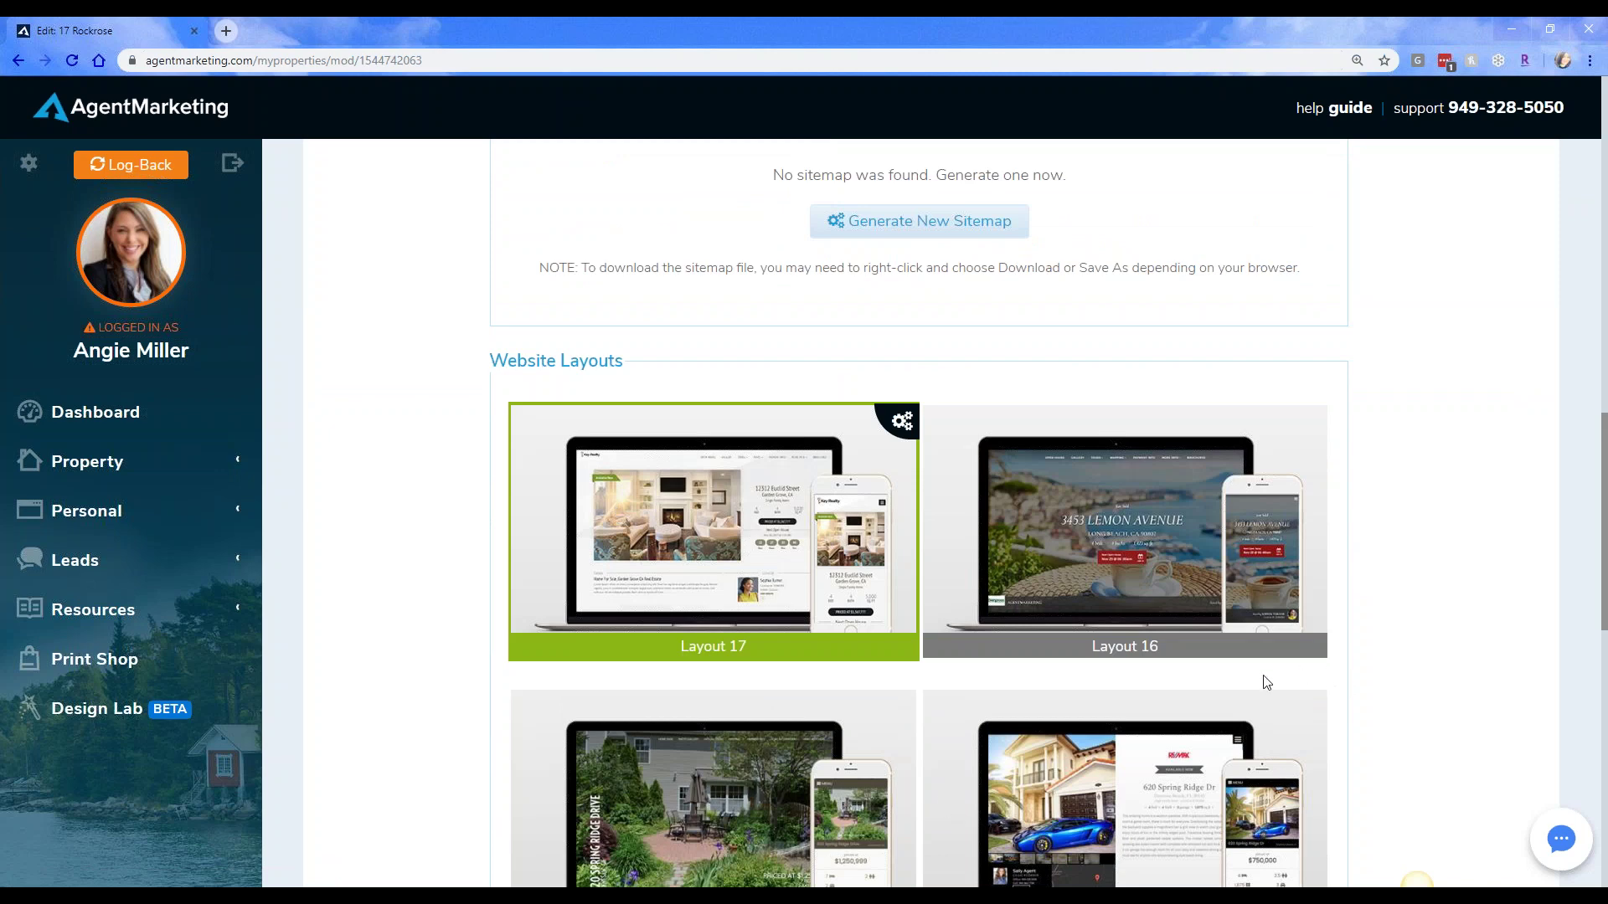
{"action": "scroll", "coordinate": [1216, 680], "scroll_direction": "up", "scroll_amount": 9}
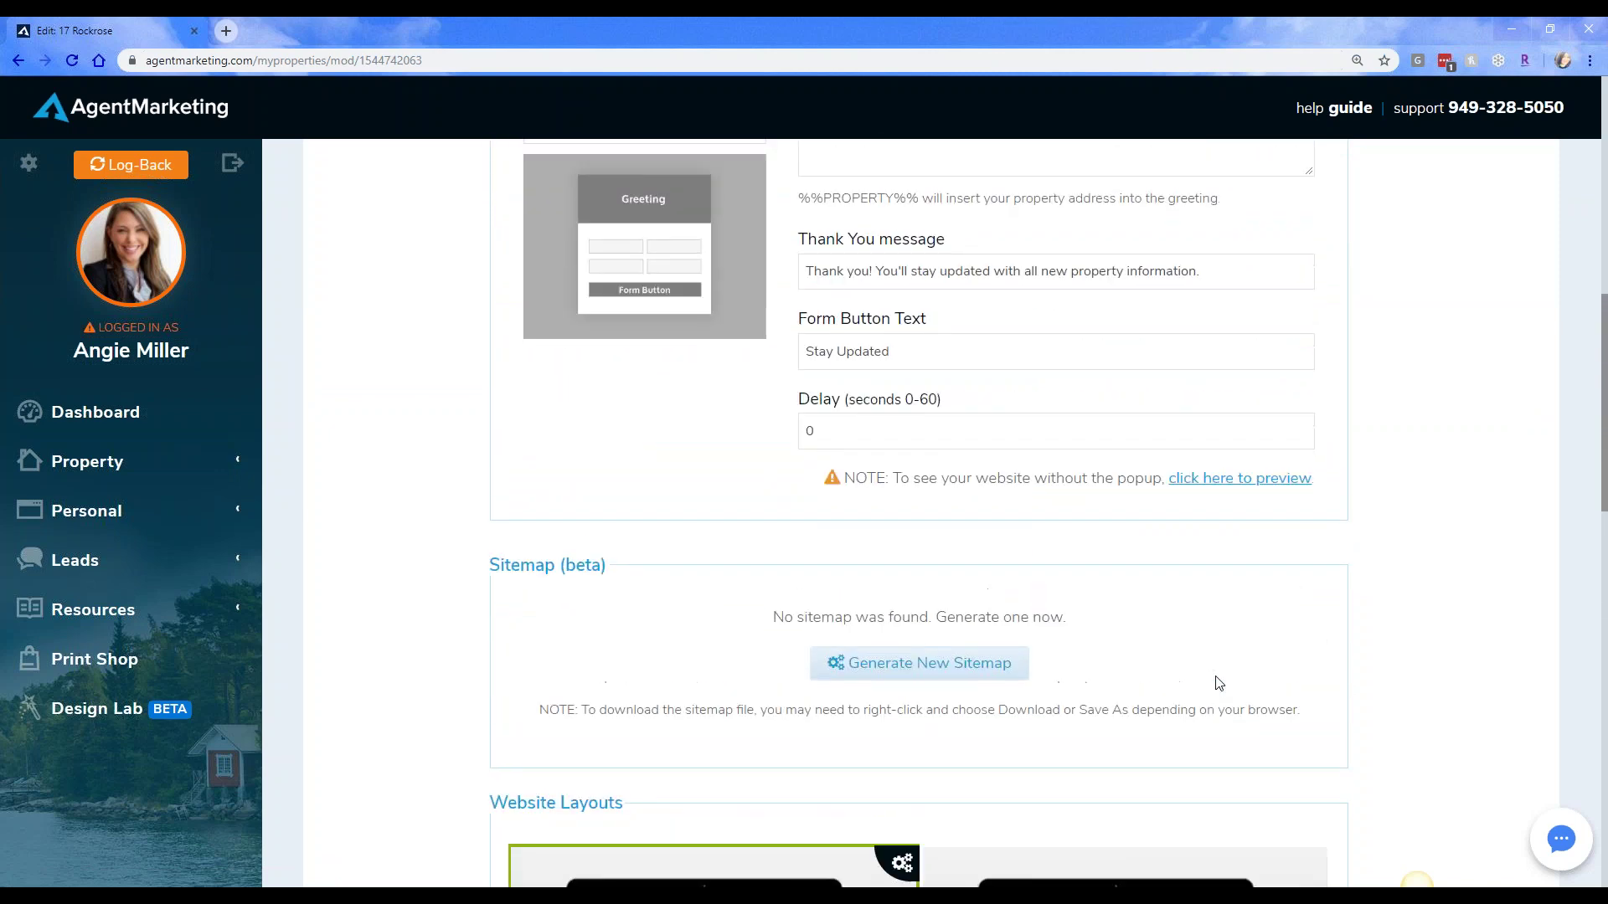
{"action": "scroll", "coordinate": [812, 575], "scroll_direction": "up", "scroll_amount": 5}
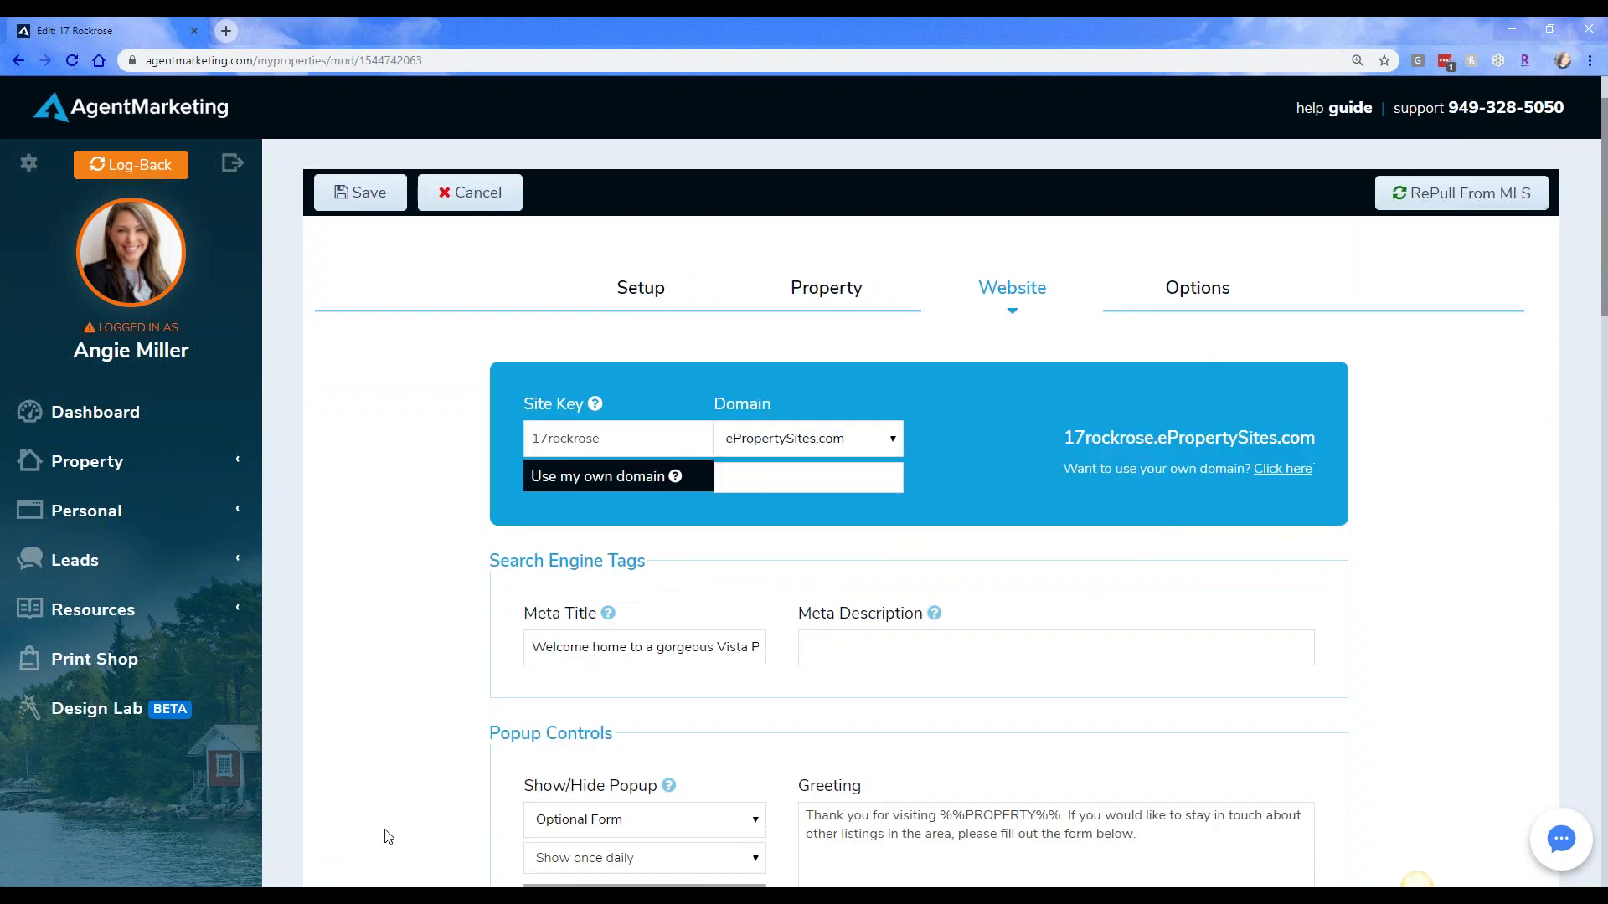
{"action": "left_click", "coordinate": [829, 307]}
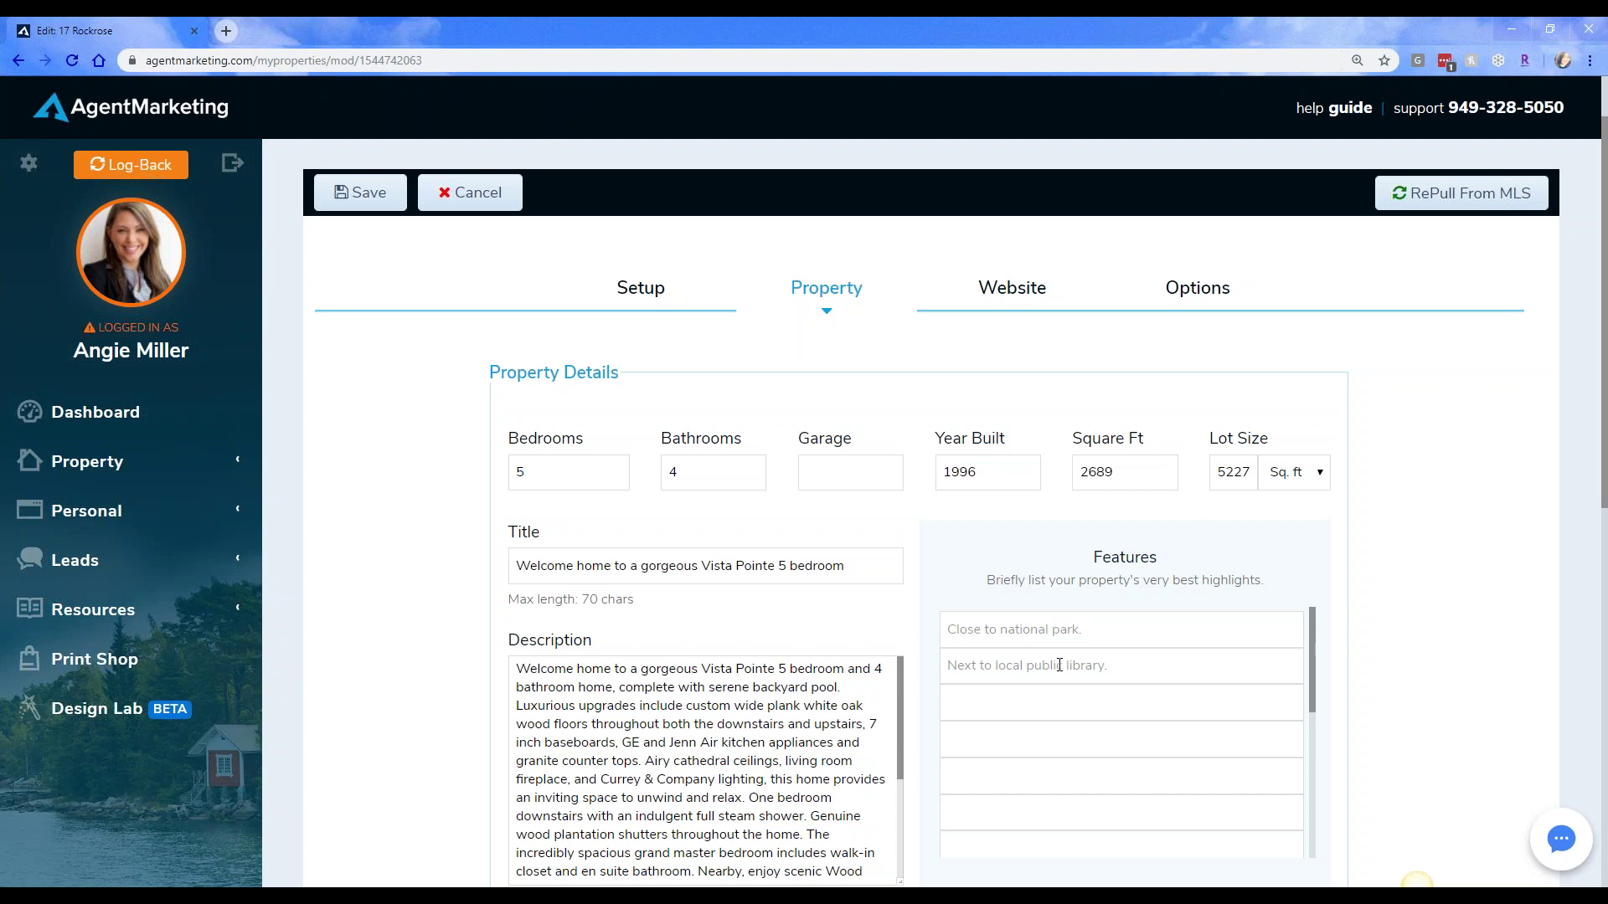
{"action": "left_click", "coordinate": [494, 195]}
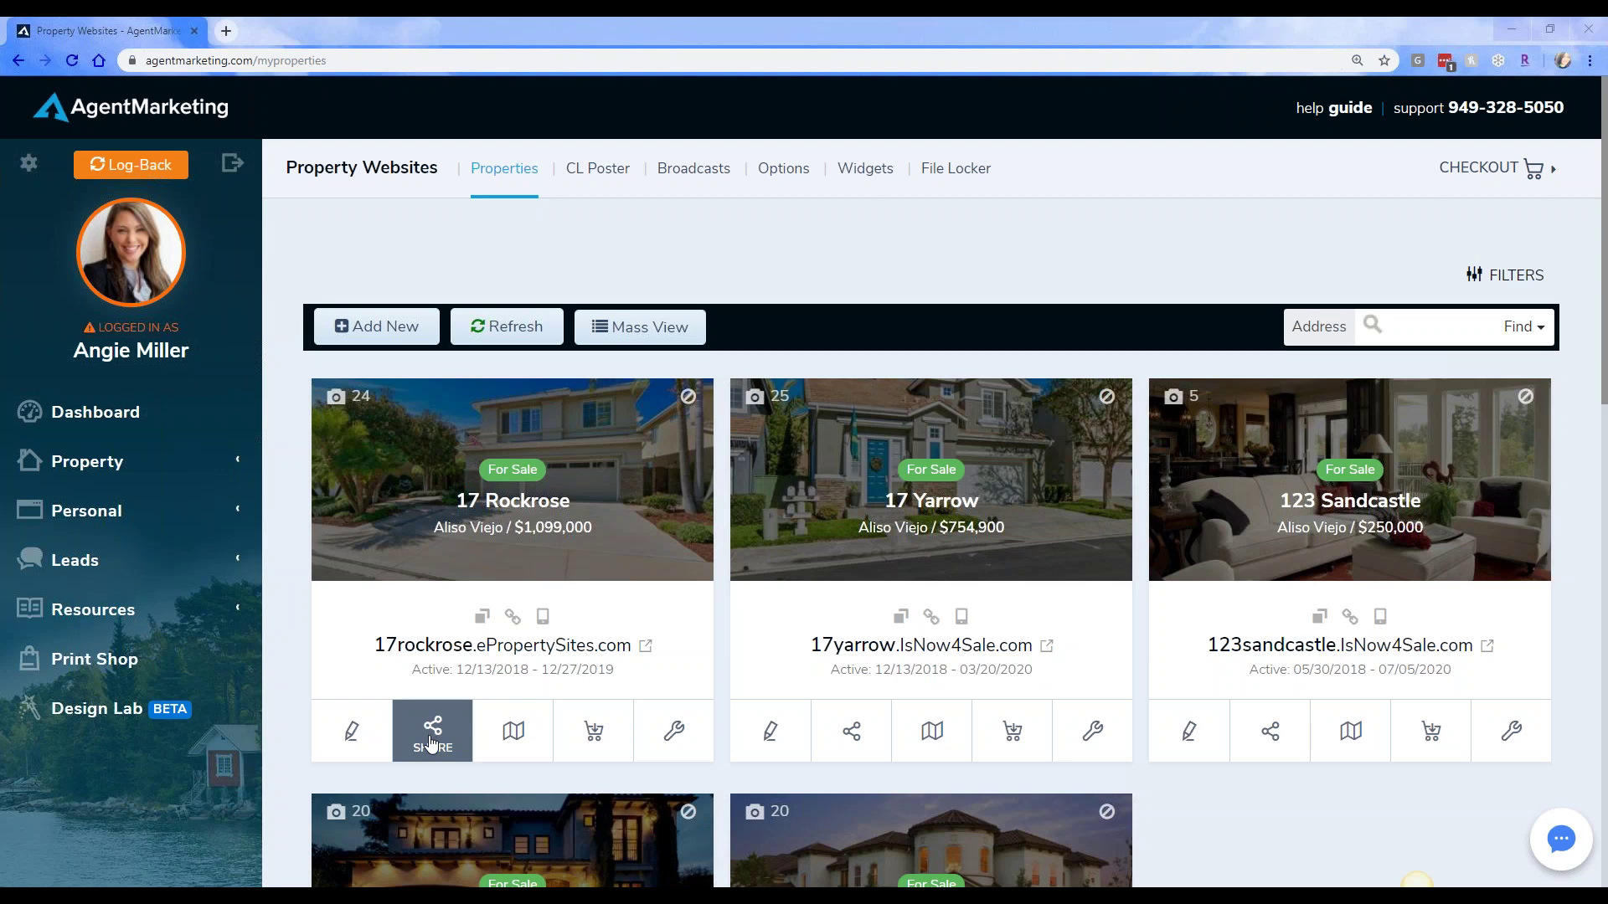
View the sharing options for the 17 Rockrose listing and close them.
{"action": "left_click", "coordinate": [430, 739]}
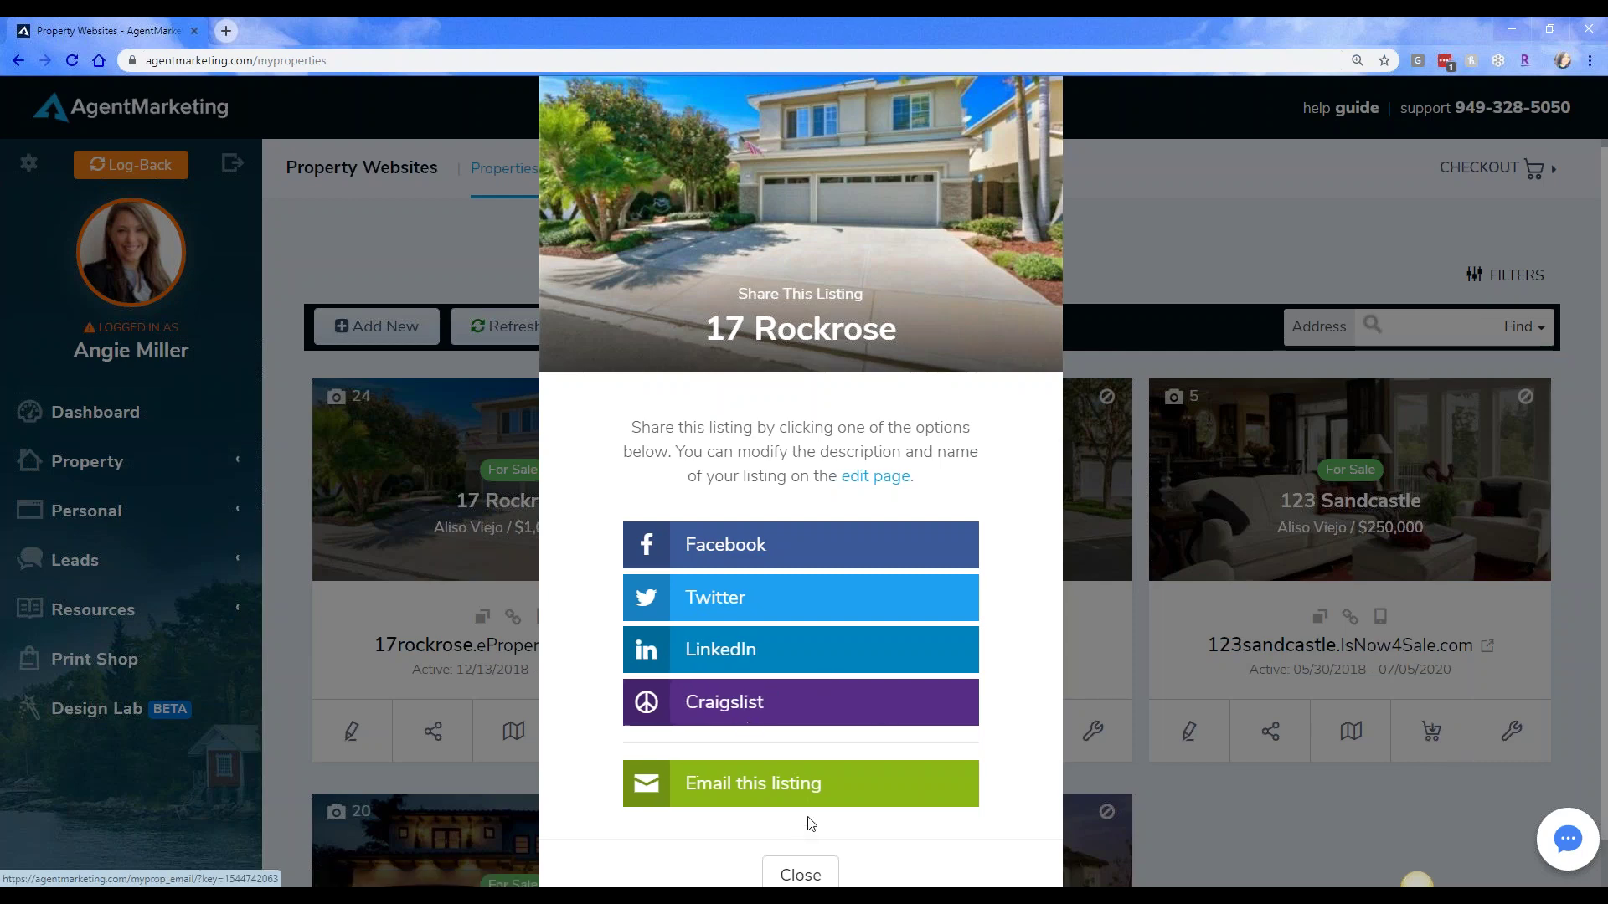
{"action": "left_click", "coordinate": [801, 876]}
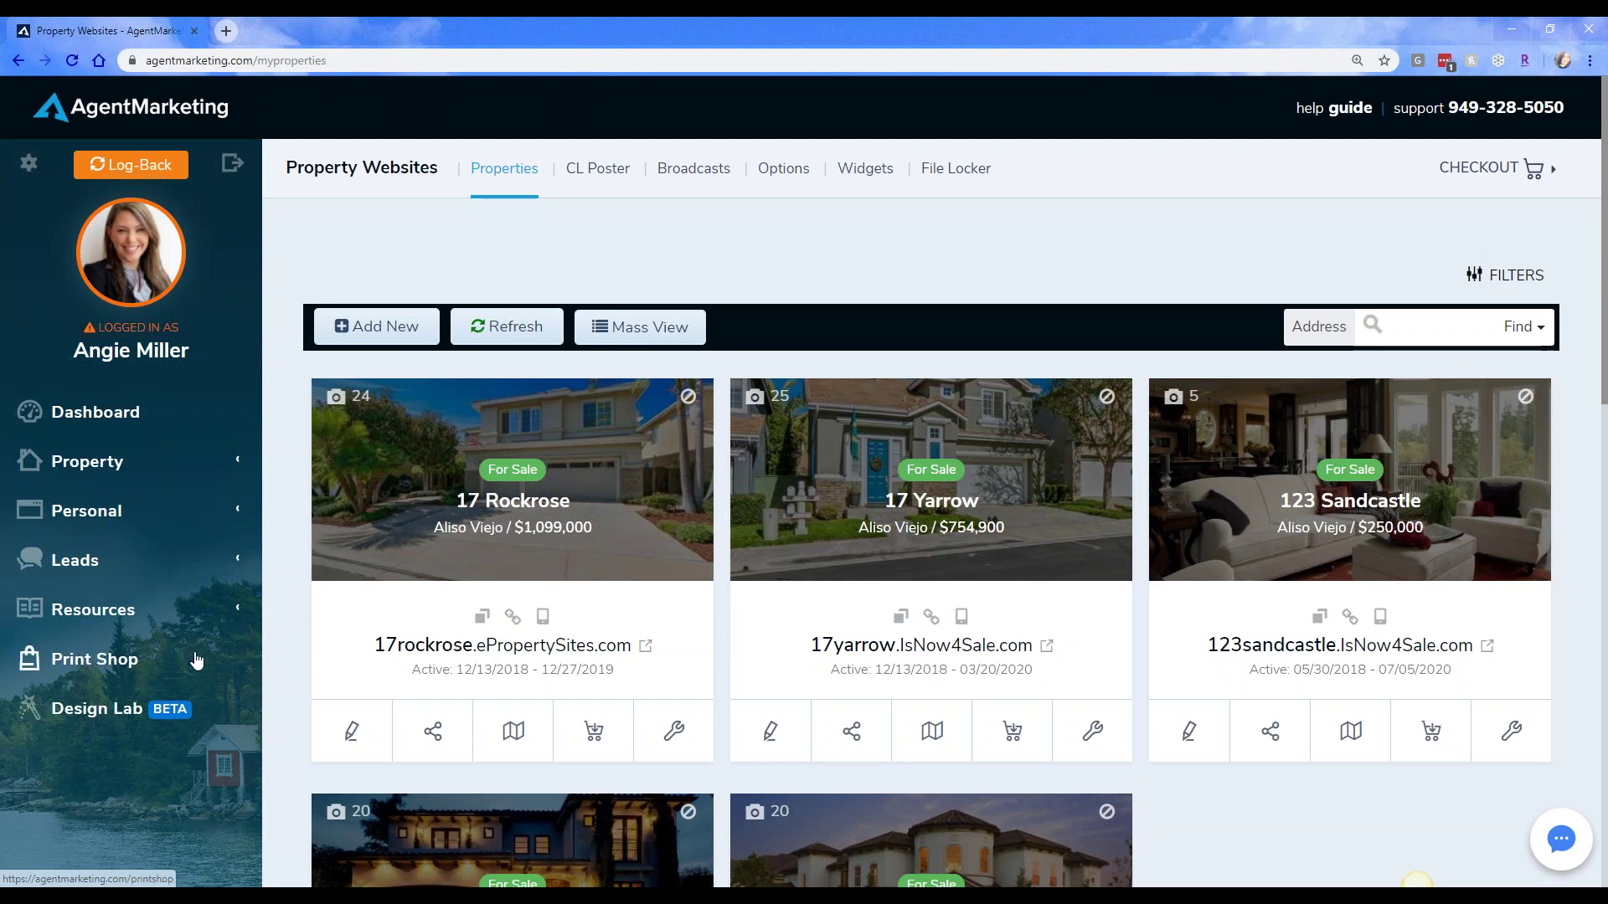
{"action": "left_click", "coordinate": [529, 743]}
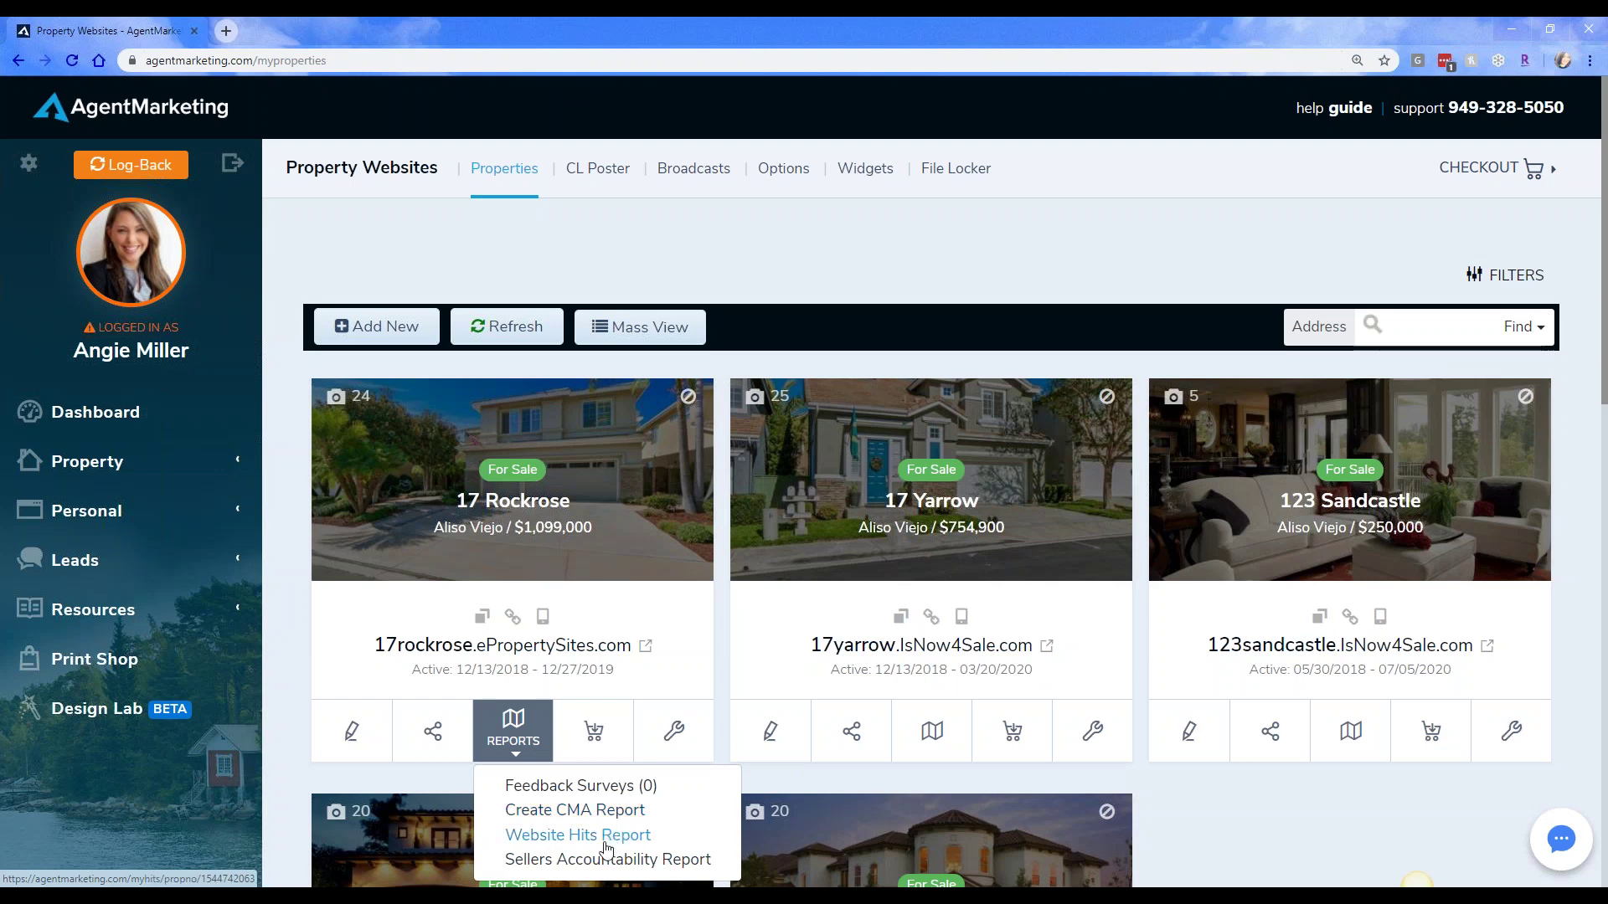
{"action": "left_click", "coordinate": [649, 869]}
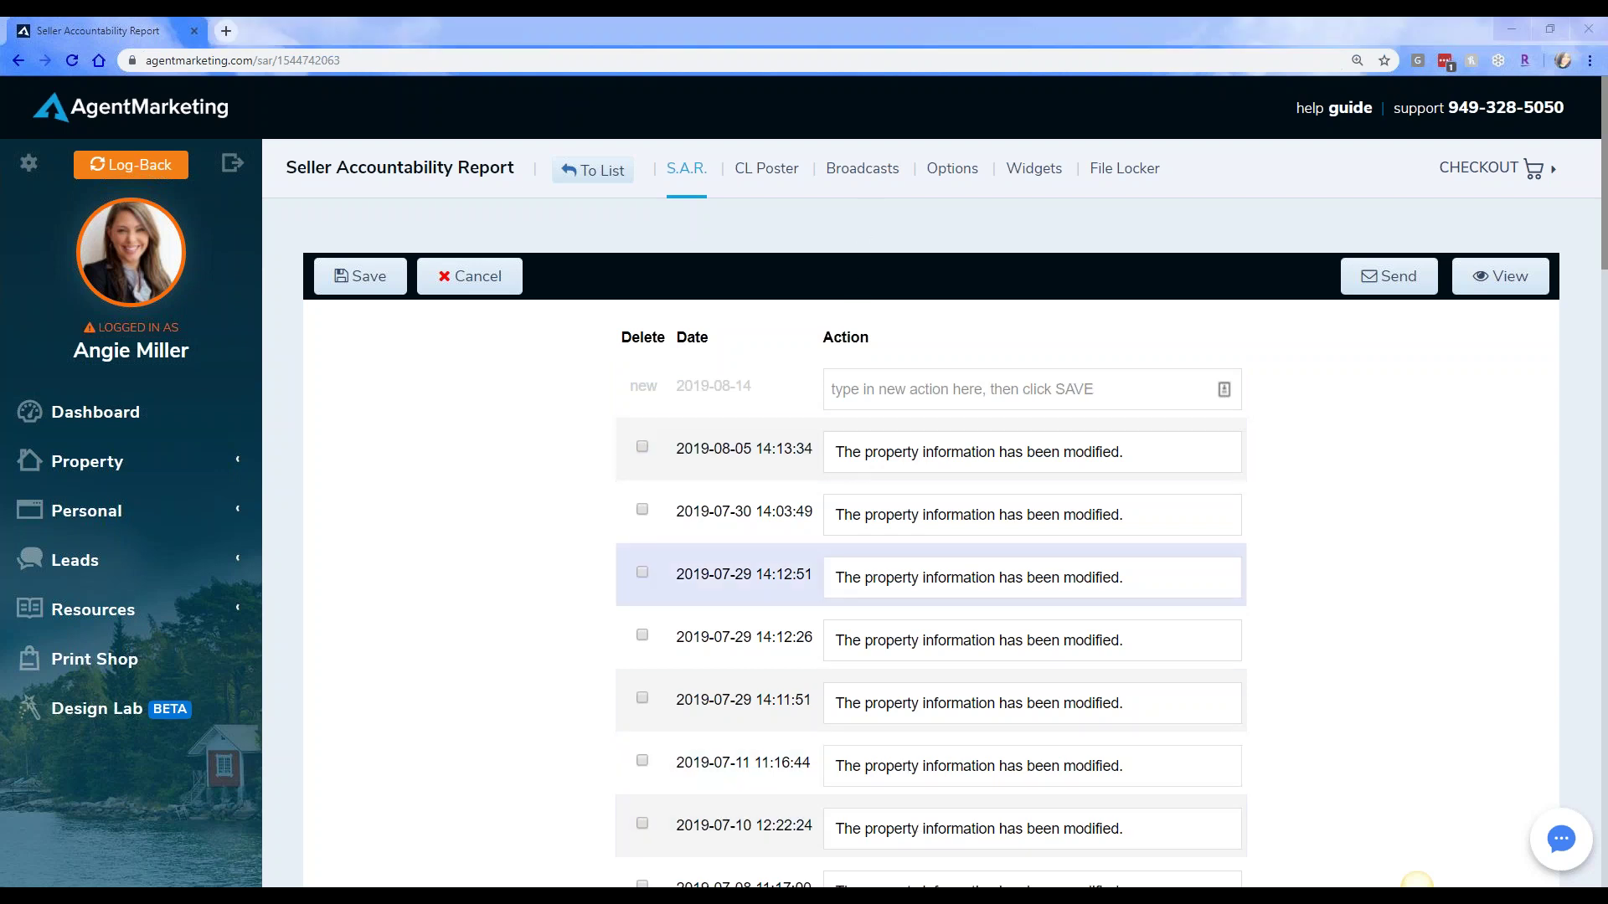
{"action": "scroll", "coordinate": [941, 634], "scroll_direction": "down", "scroll_amount": 8}
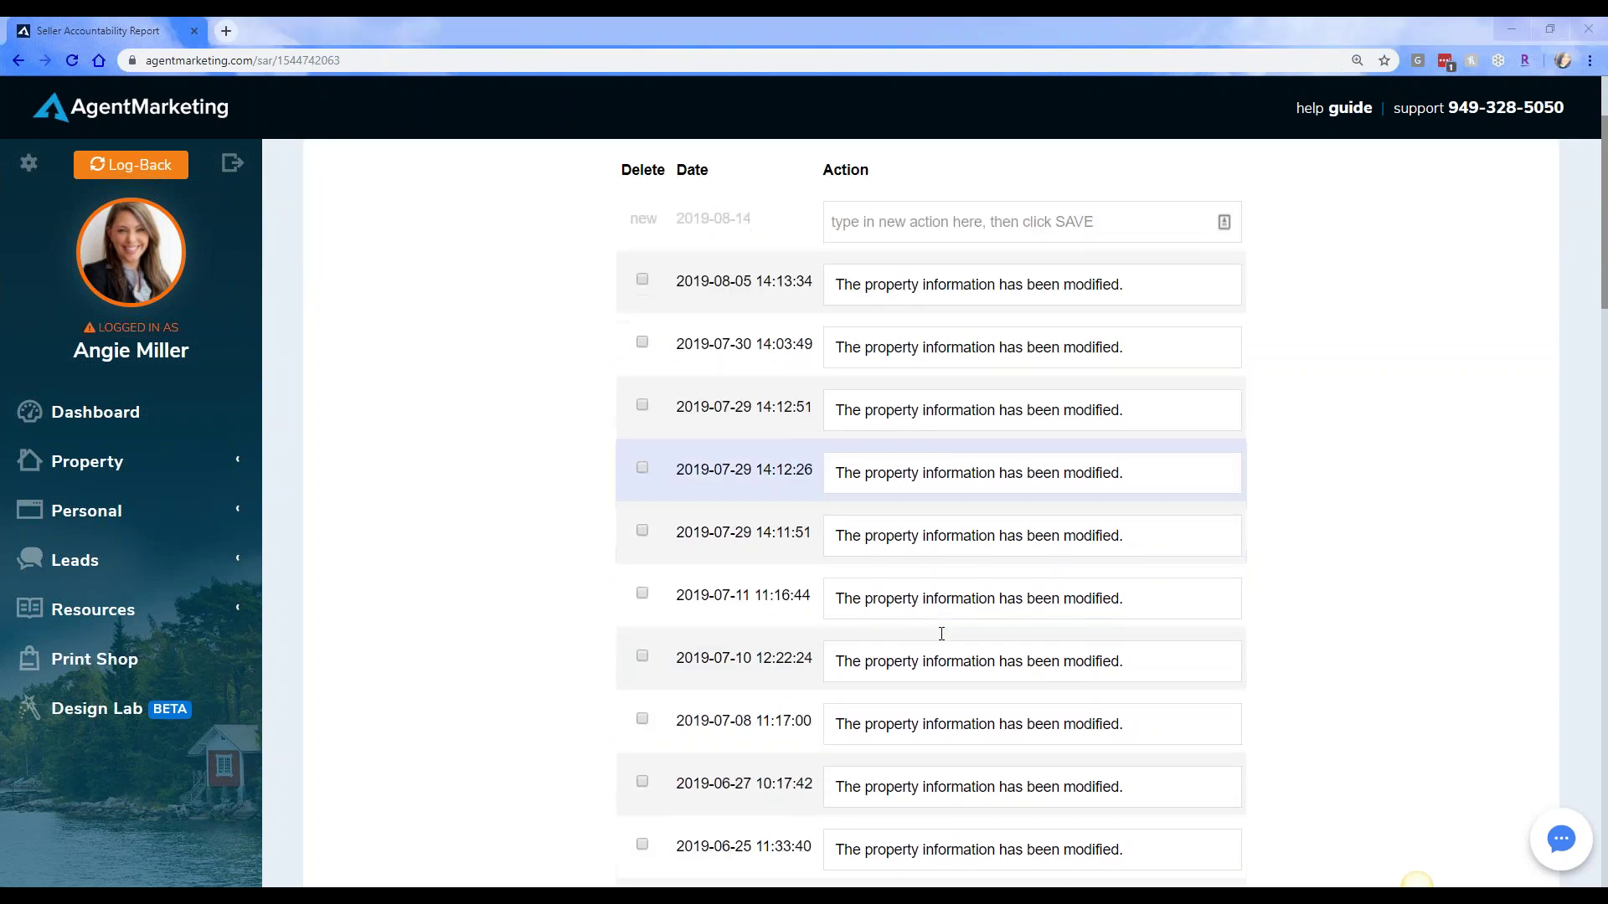
{"action": "scroll", "coordinate": [941, 634], "scroll_direction": "up", "scroll_amount": 8}
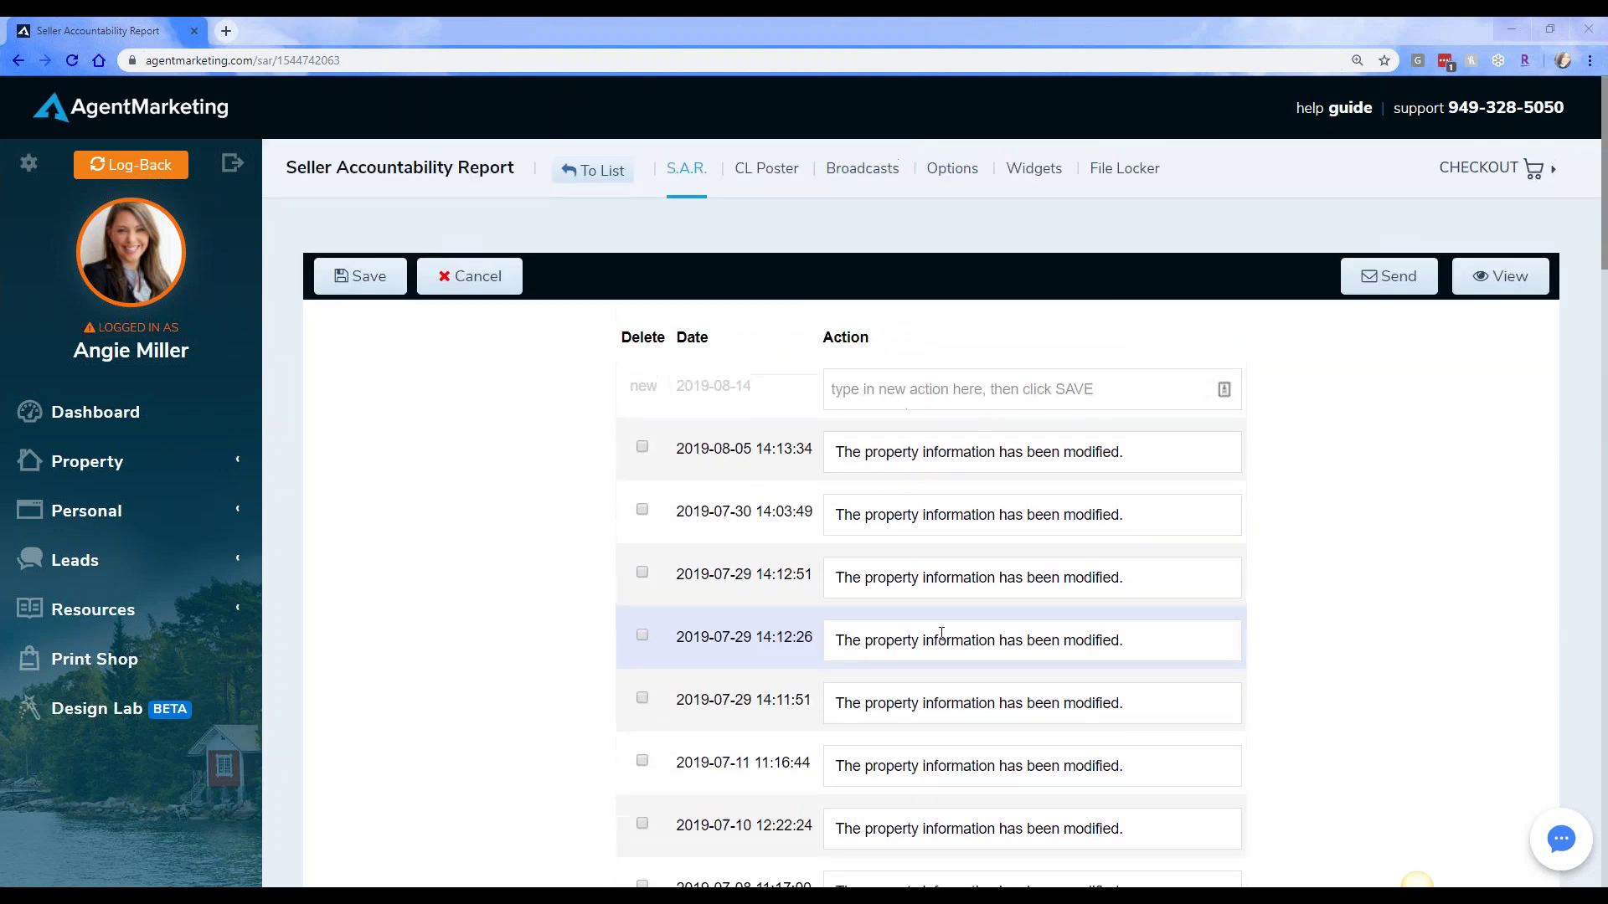
Delete the five newest report entries, dated 2019-07-29 to 2019-08-05, and save the report.
{"action": "left_click", "coordinate": [643, 446]}
{"action": "left_click", "coordinate": [643, 509]}
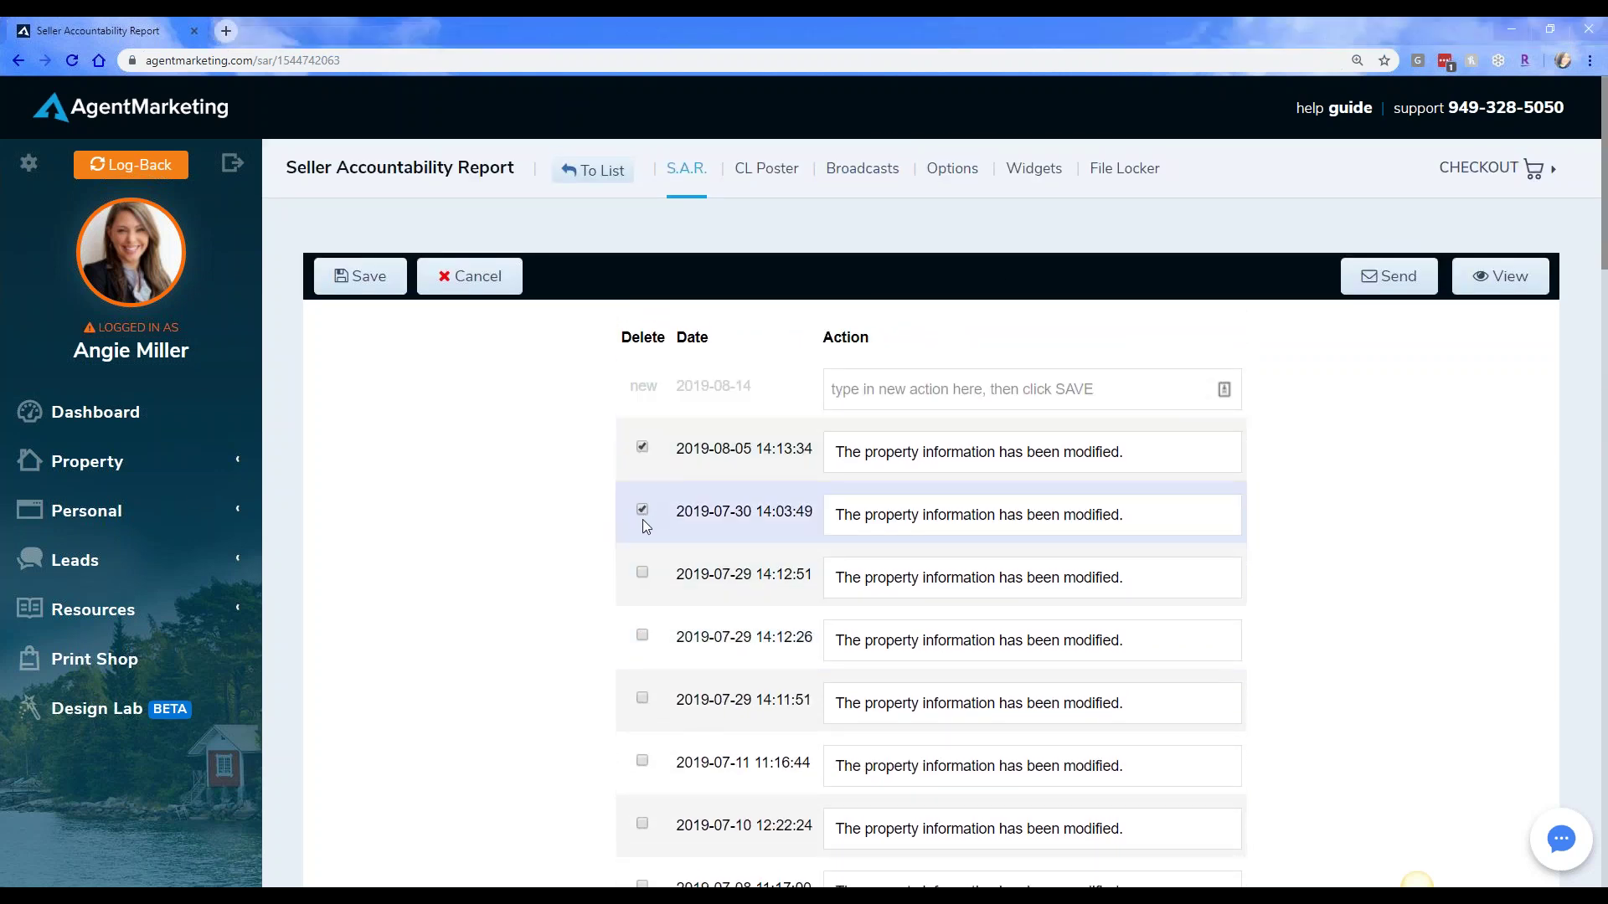
{"action": "left_click", "coordinate": [642, 572]}
{"action": "left_click", "coordinate": [642, 698]}
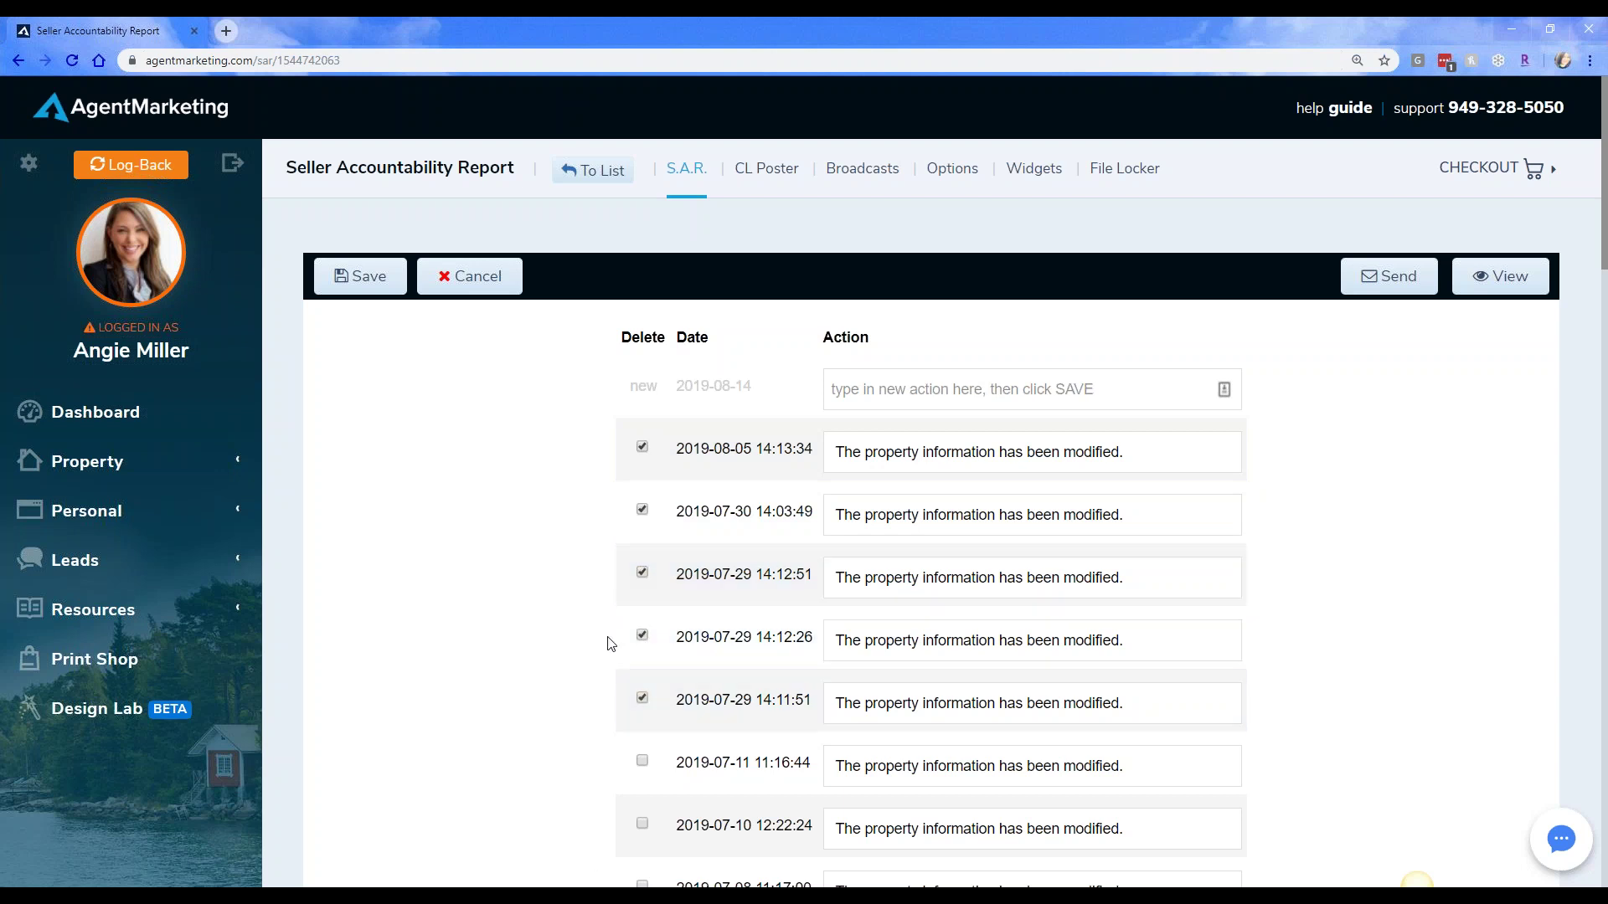
{"action": "left_click", "coordinate": [360, 276]}
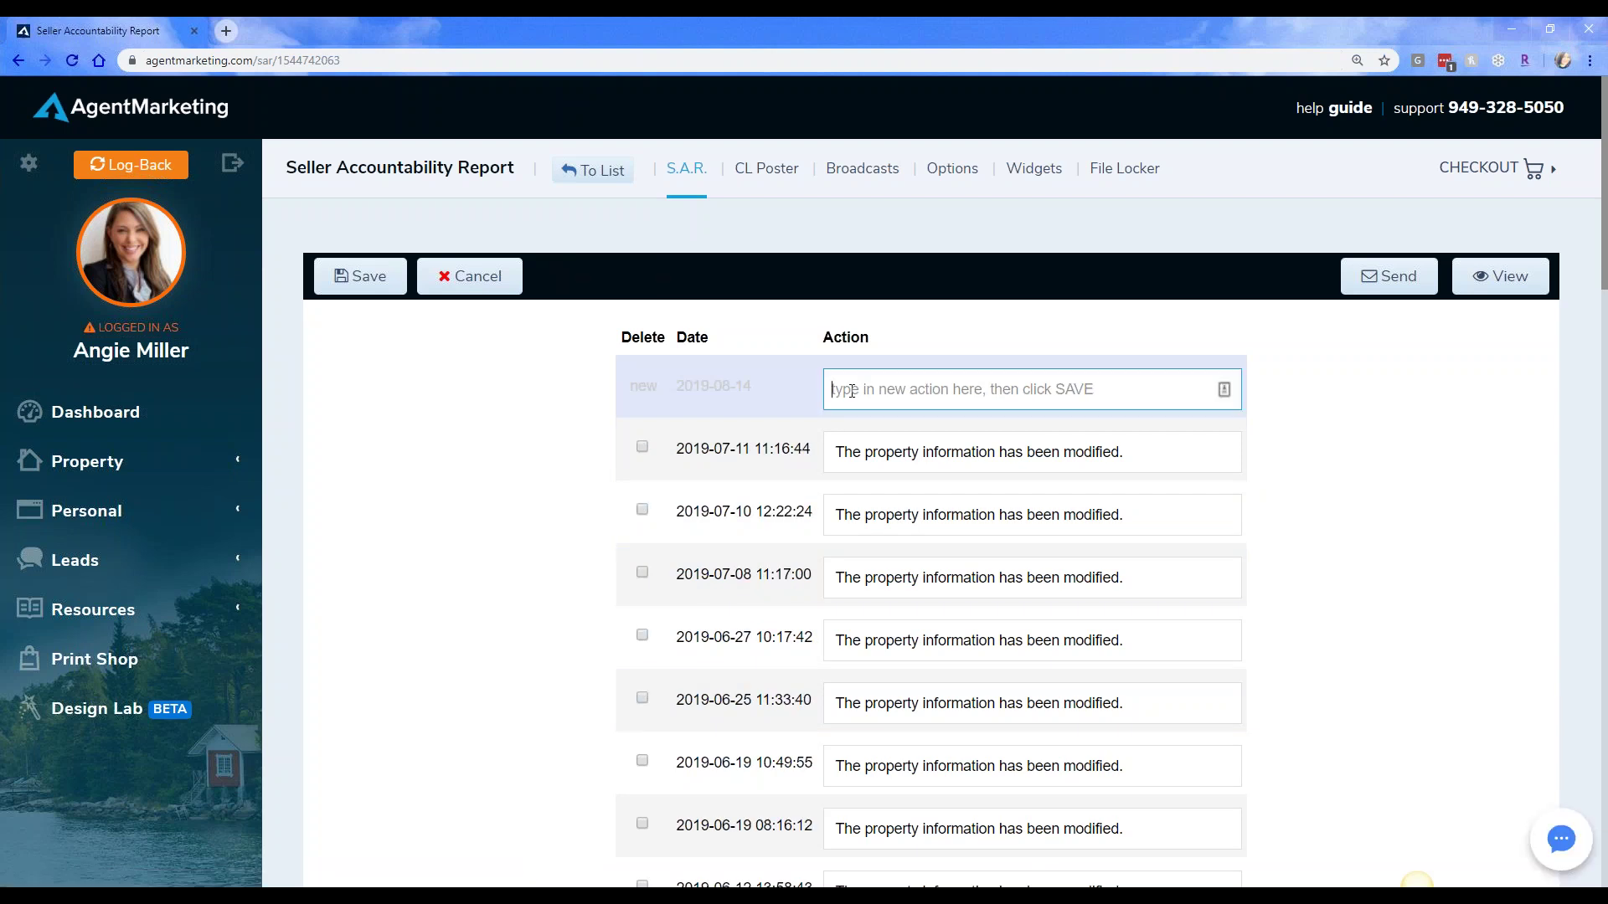
Add the action "Held Open House" to the accountability report and save it.
{"action": "type", "text": "Held "}
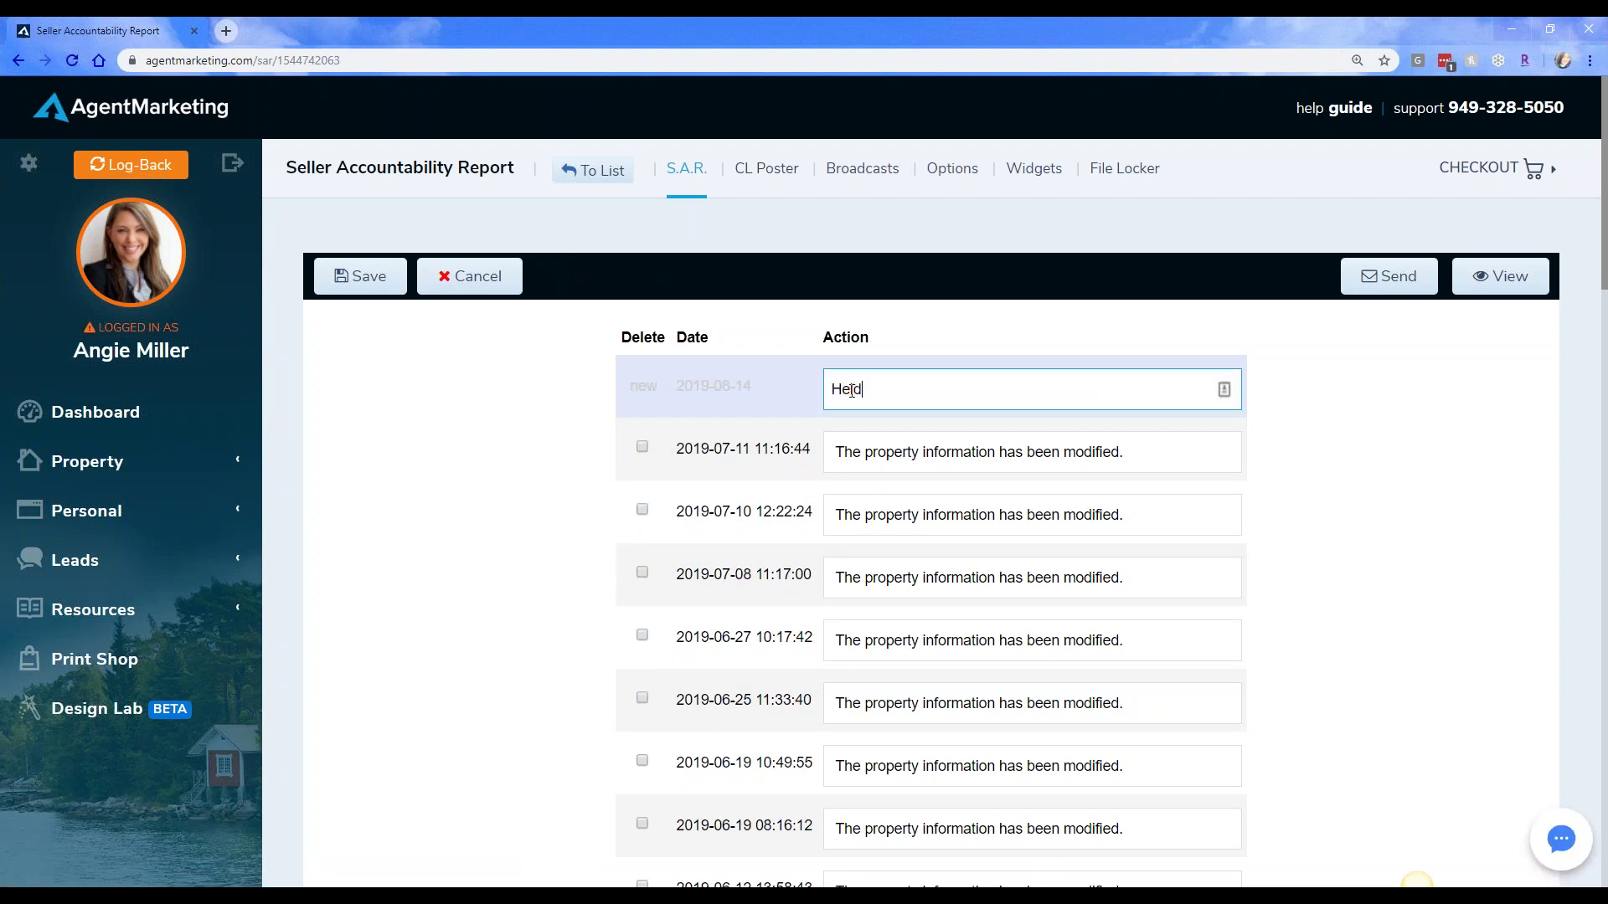
{"action": "type", "text": "Open House"}
{"action": "left_click", "coordinate": [339, 277]}
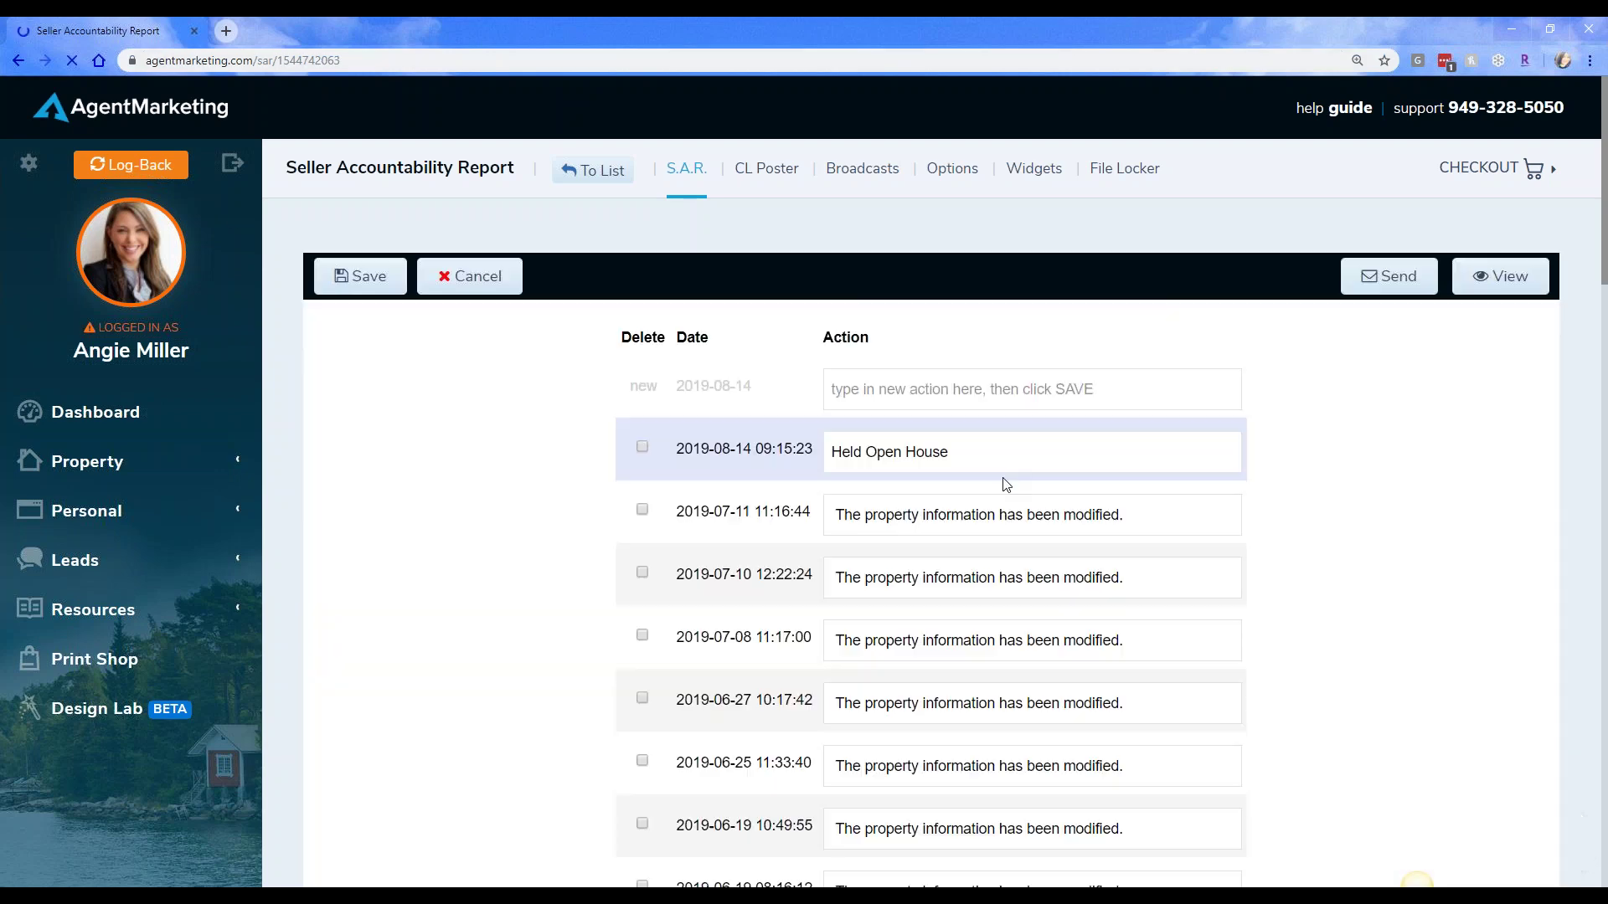
{"action": "left_click", "coordinate": [1500, 277]}
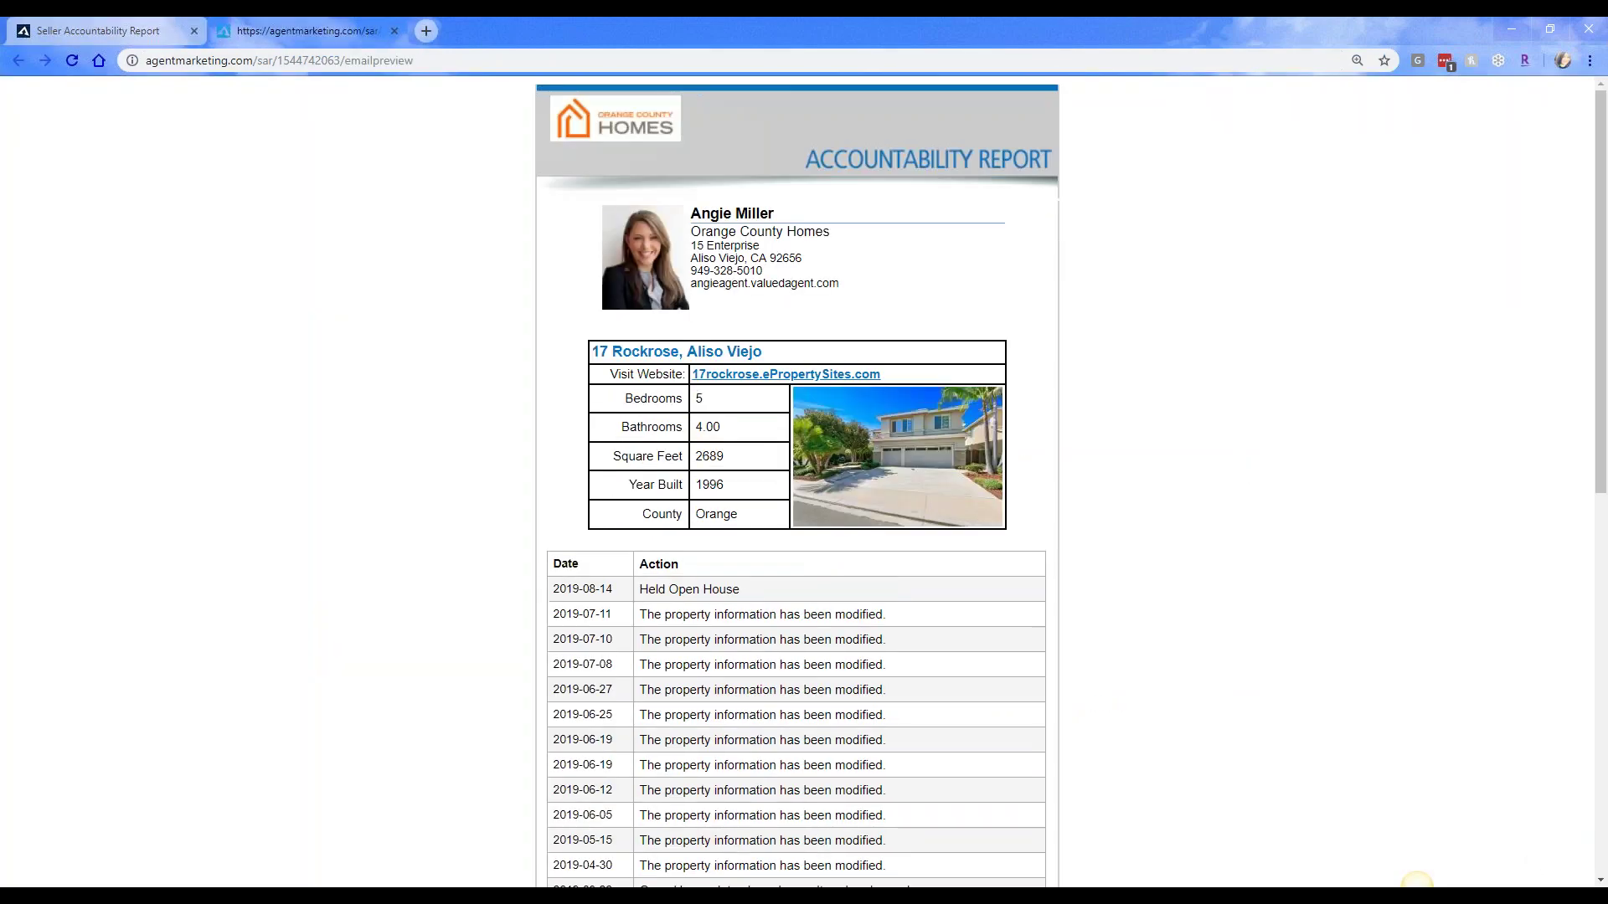
{"action": "scroll", "coordinate": [794, 343], "scroll_direction": "down", "scroll_amount": 9}
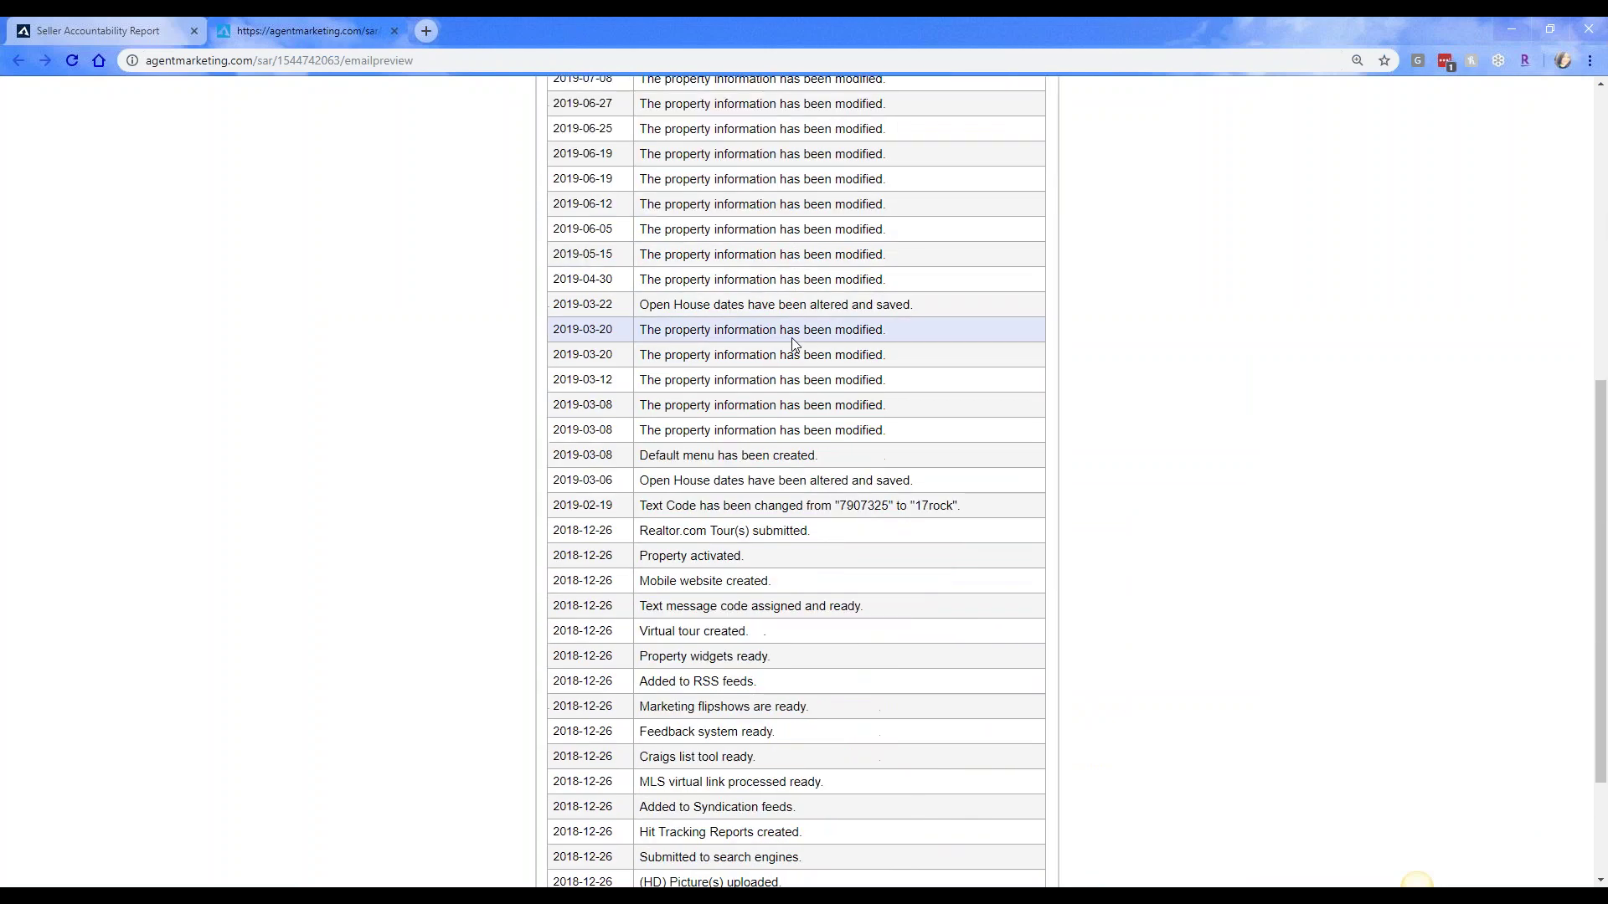
{"action": "scroll", "coordinate": [791, 343], "scroll_direction": "up", "scroll_amount": 9}
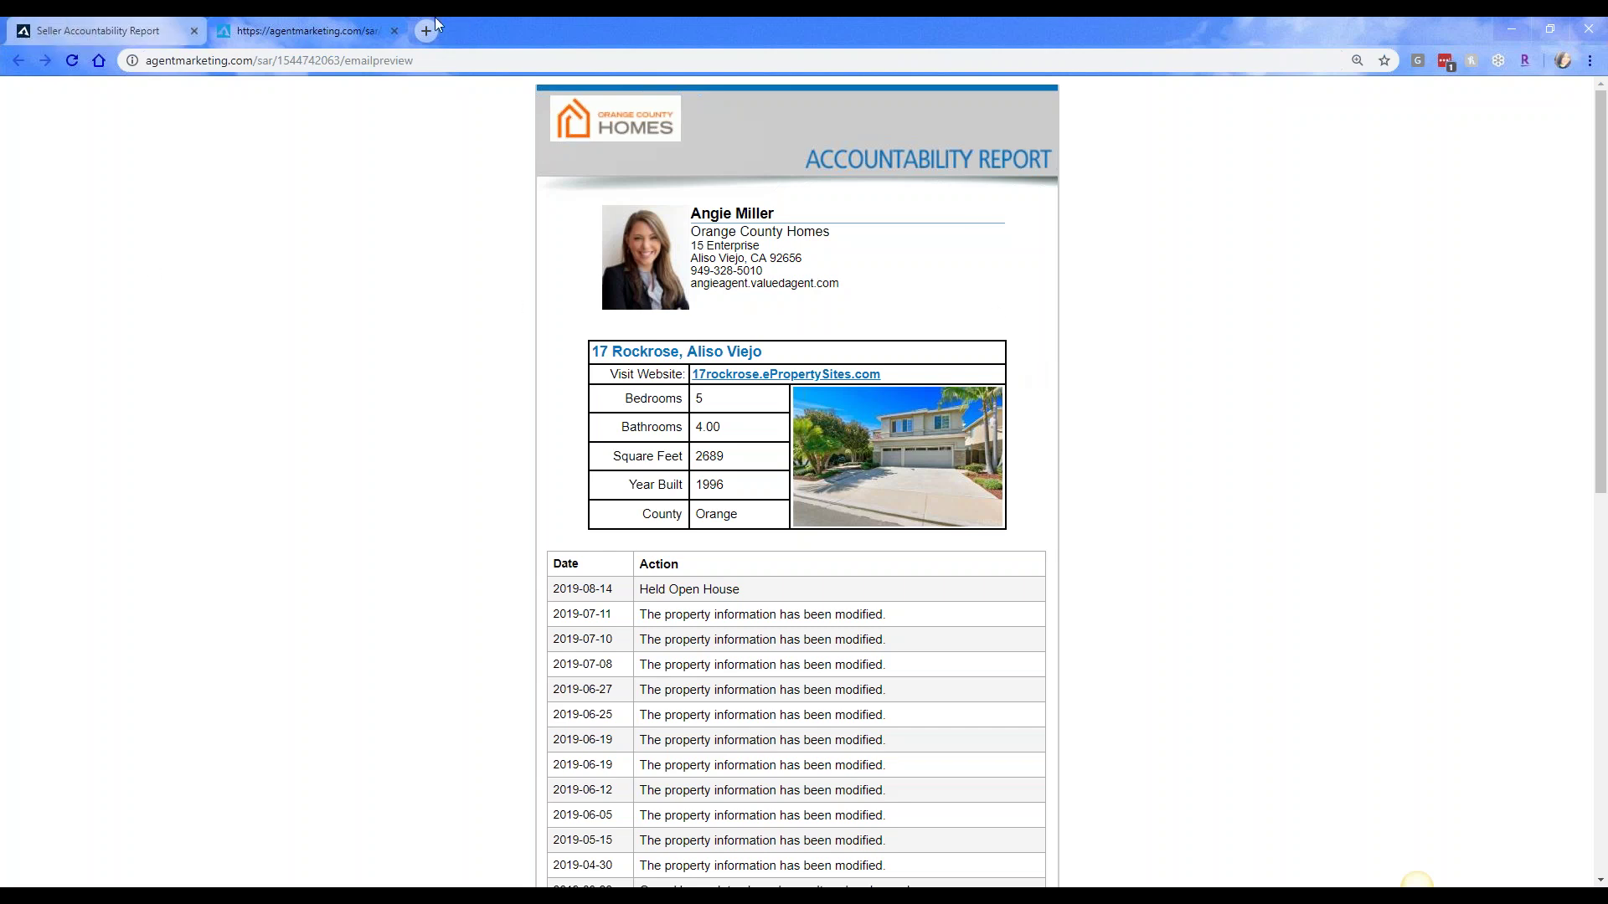
{"action": "left_click", "coordinate": [394, 31]}
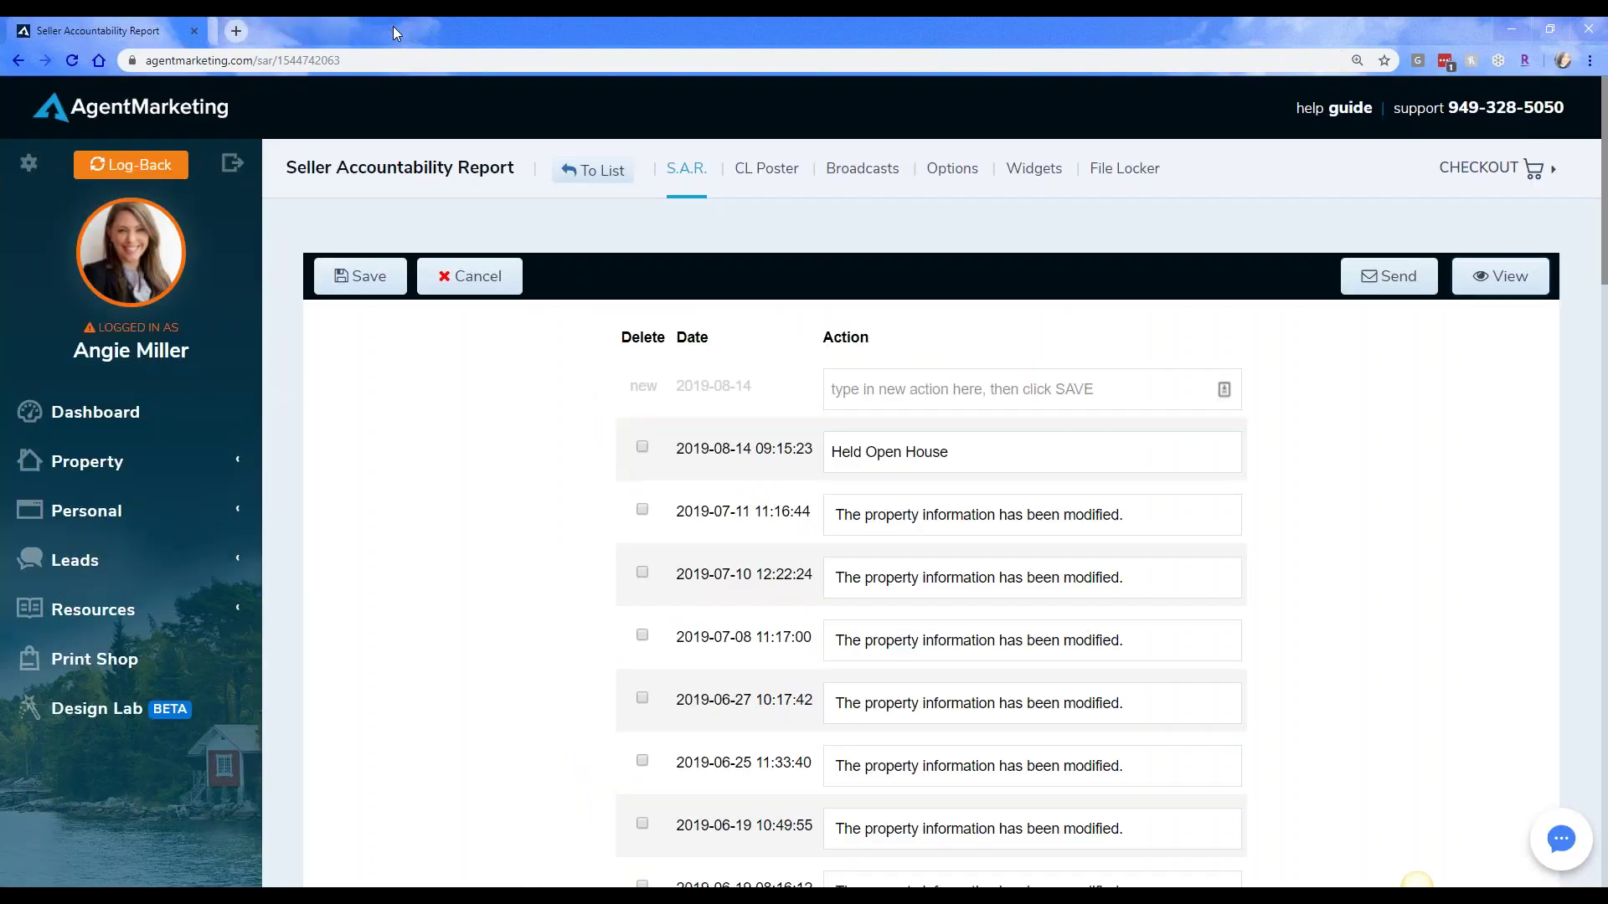
Return to the property list, open the tools for 17 Rockrose and look through the website, marketing and report tools.
{"action": "left_click", "coordinate": [469, 283]}
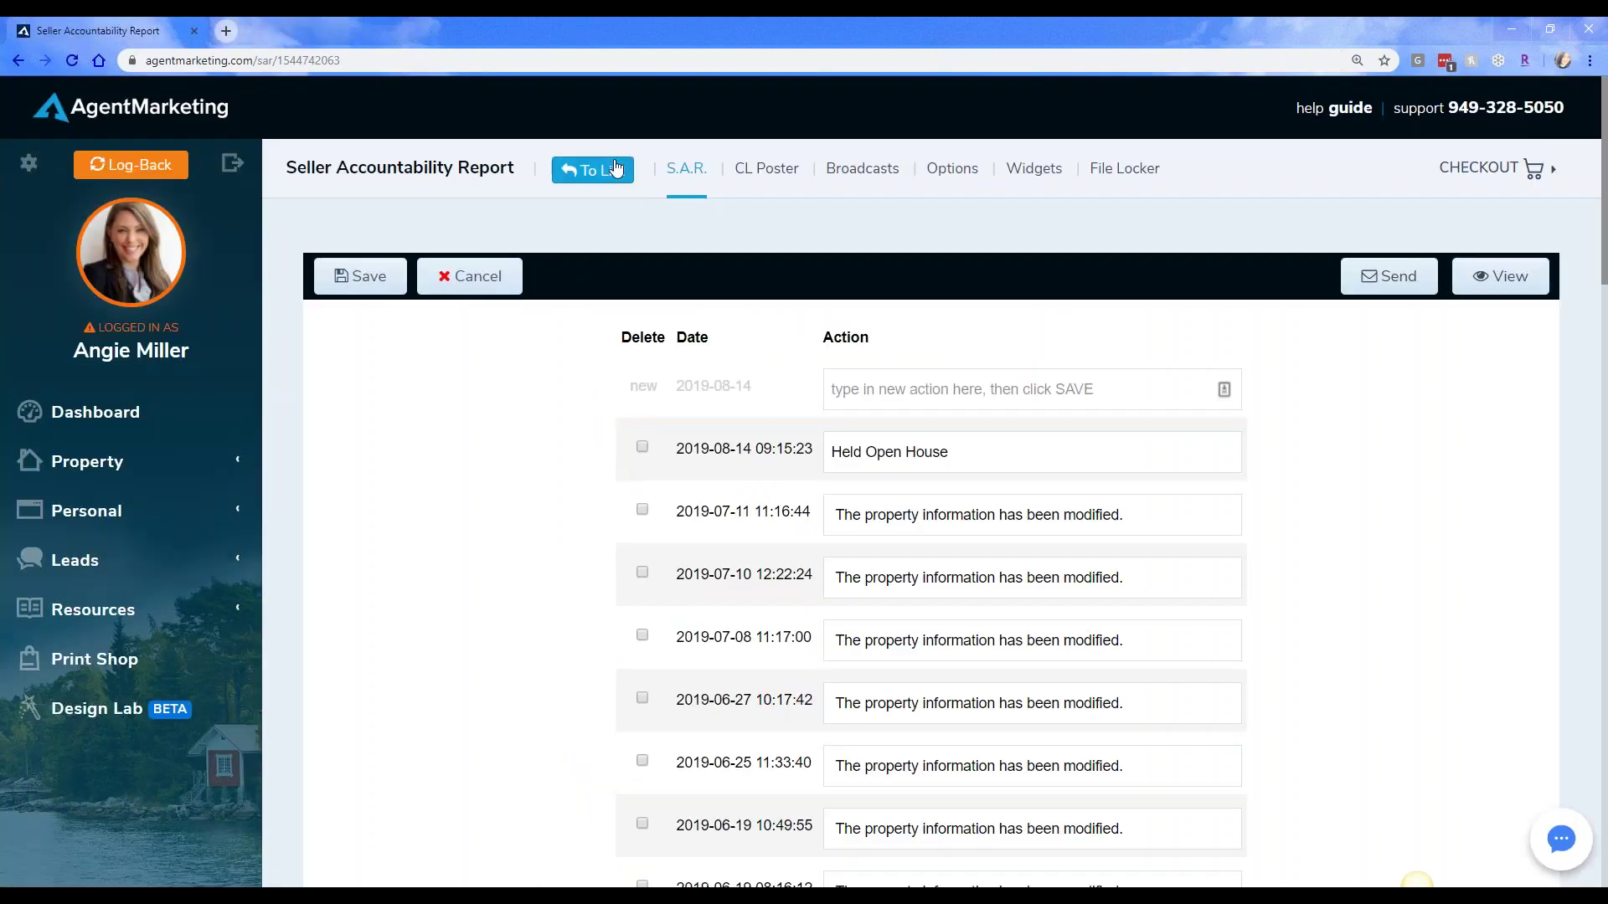
{"action": "left_click", "coordinate": [595, 170]}
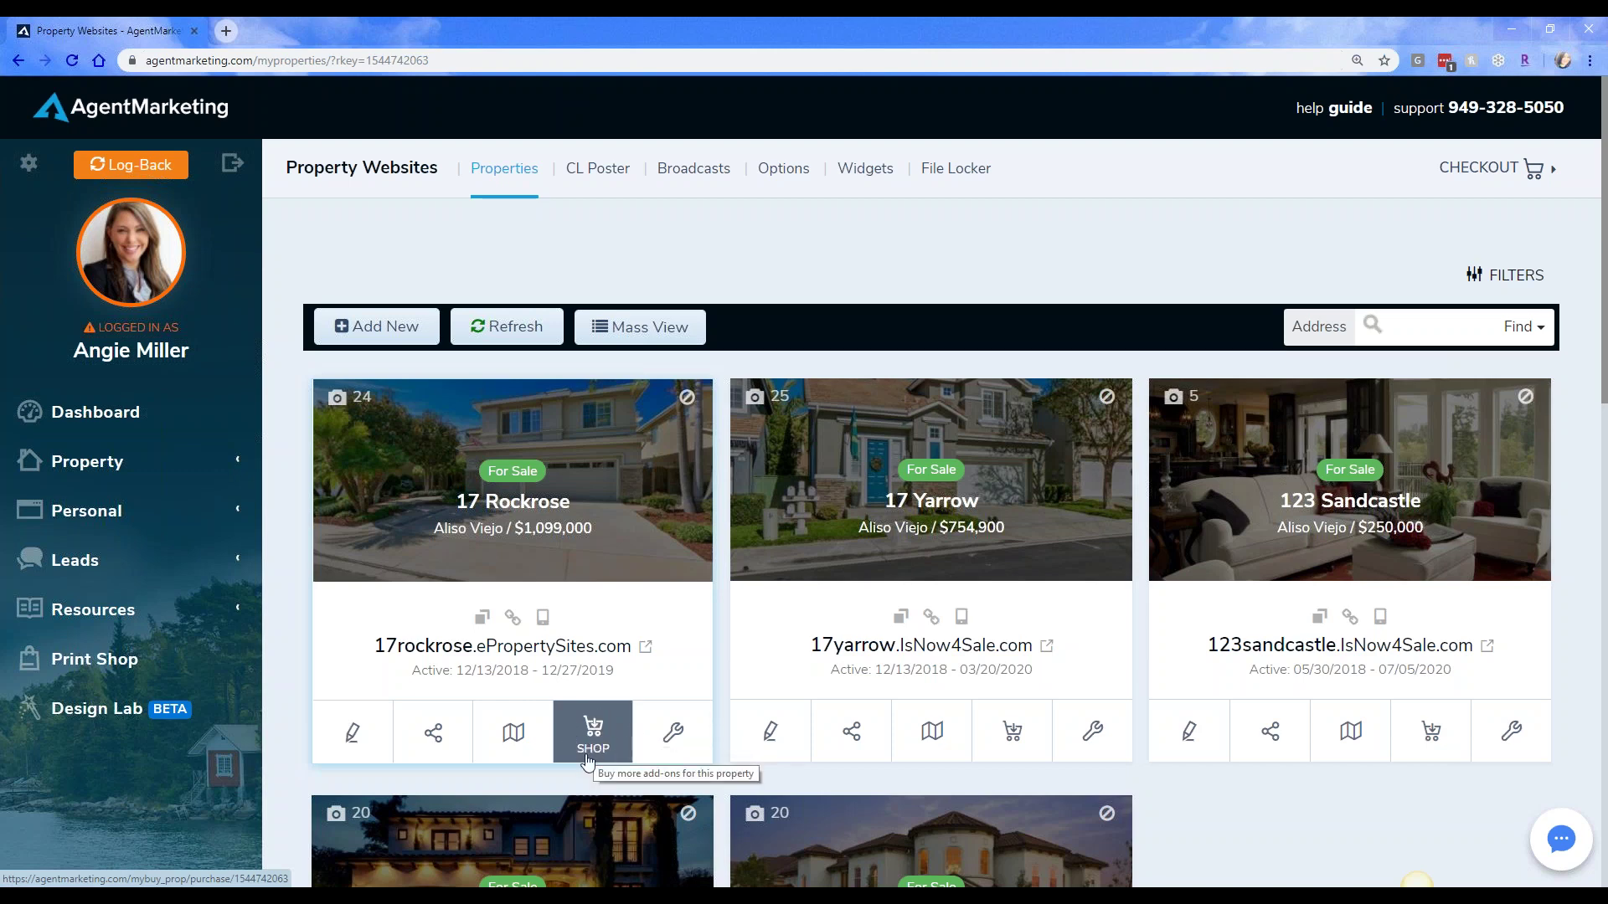
{"action": "left_click", "coordinate": [662, 763]}
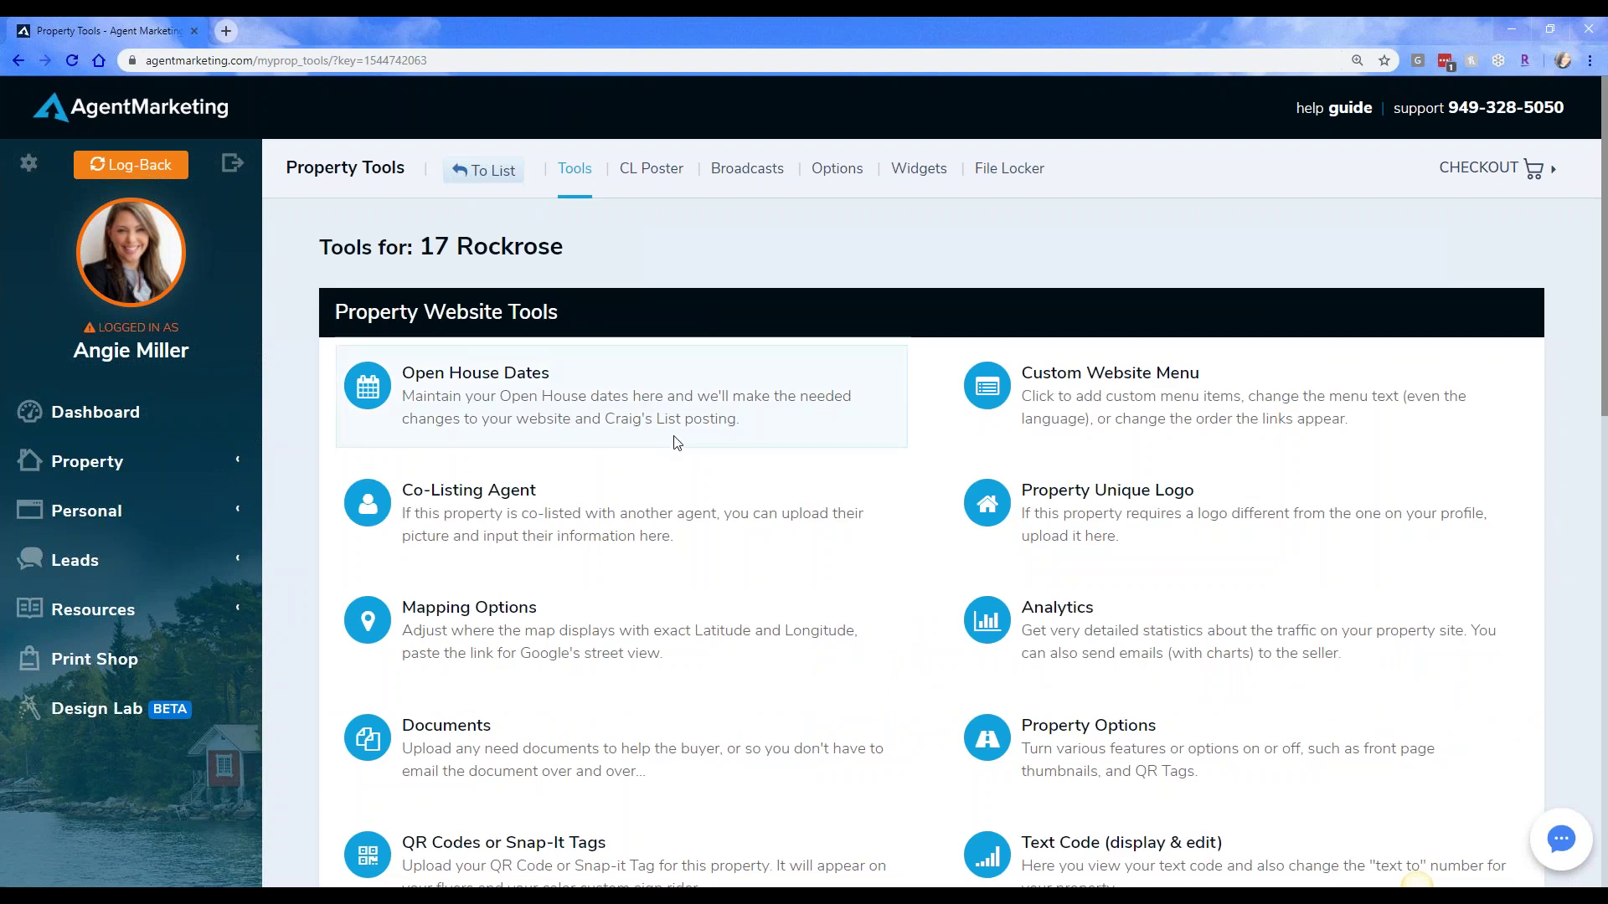
{"action": "scroll", "coordinate": [677, 443], "scroll_direction": "down", "scroll_amount": 10}
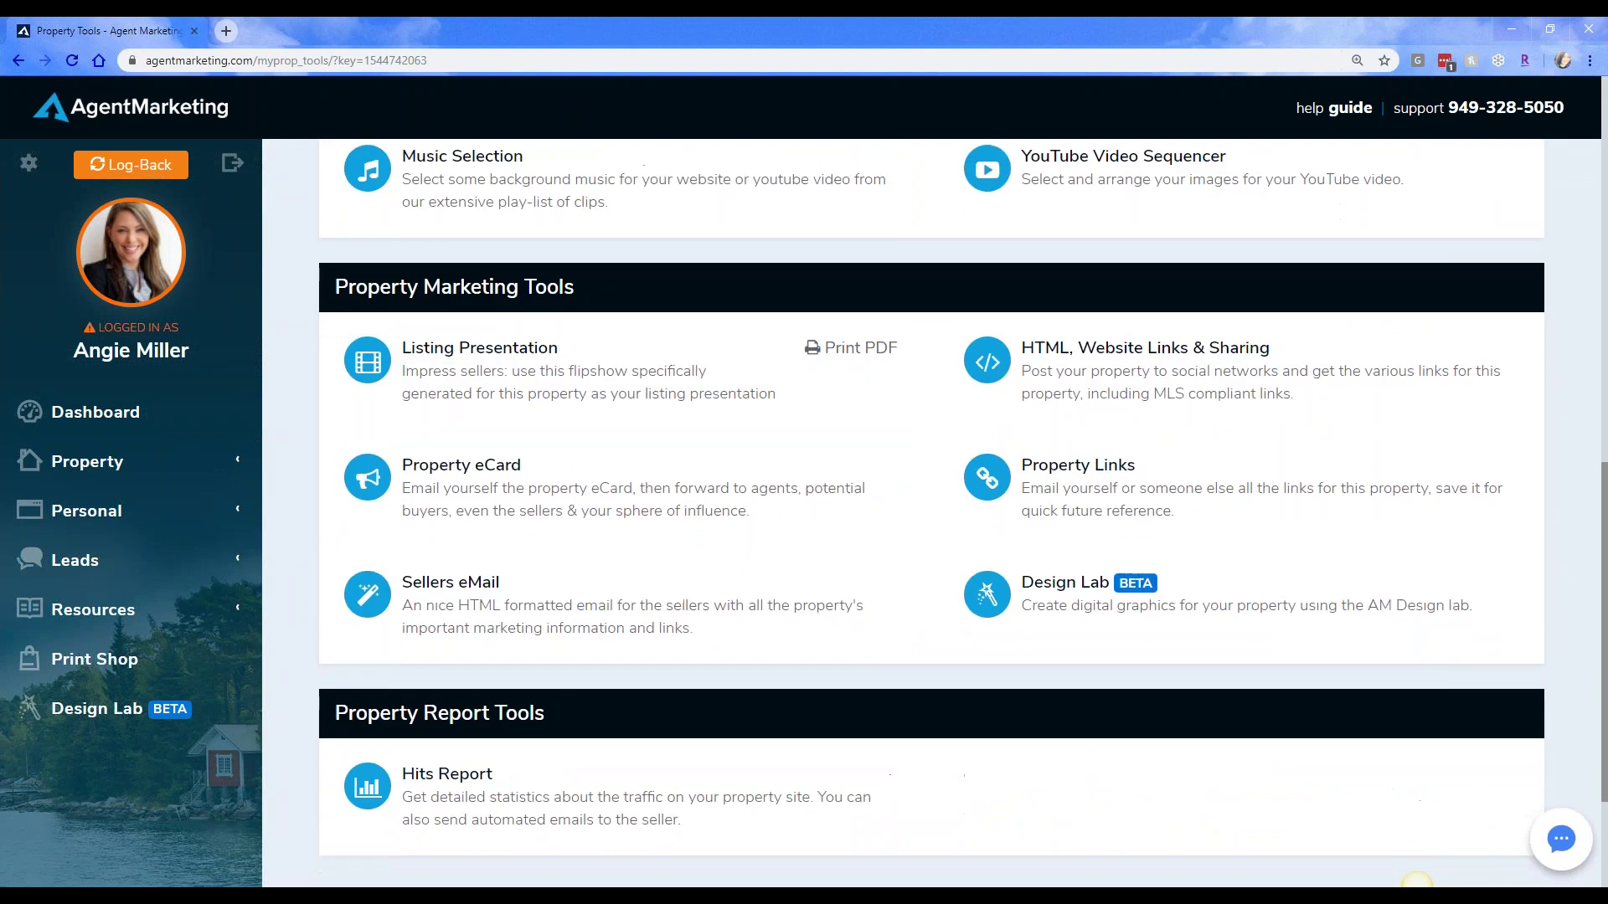
{"action": "scroll", "coordinate": [677, 443], "scroll_direction": "down", "scroll_amount": 2}
{"action": "scroll", "coordinate": [677, 443], "scroll_direction": "up", "scroll_amount": 10}
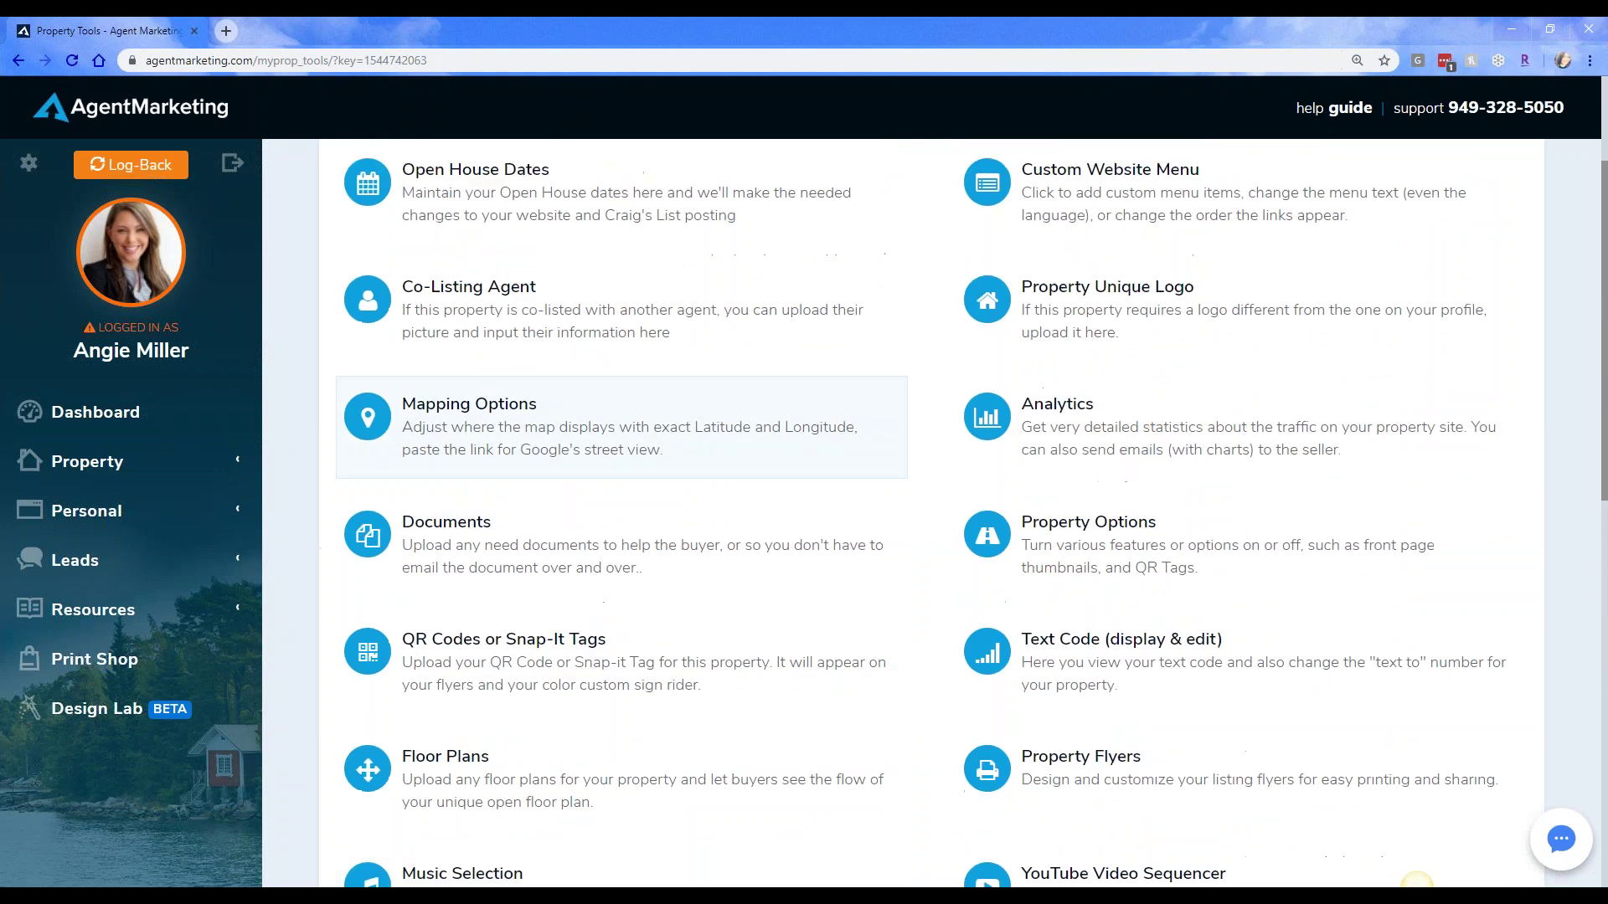
{"action": "scroll", "coordinate": [677, 443], "scroll_direction": "up", "scroll_amount": 3}
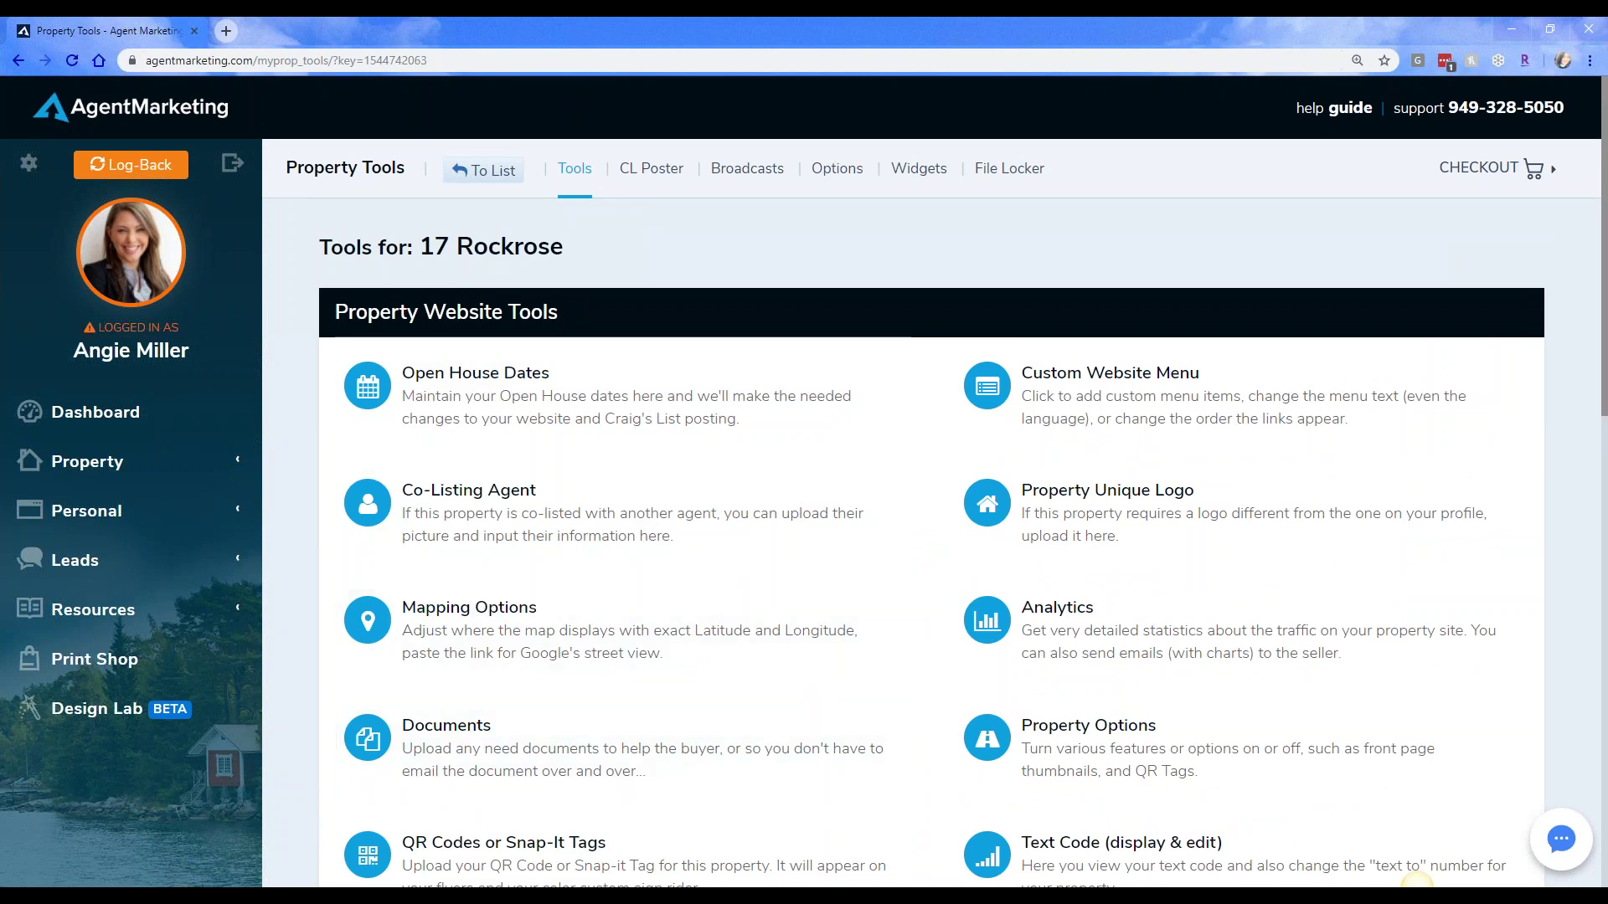
In the Open House Dates tool, enter an open house on 08/17/2019 with a start time of 2 pm.
{"action": "left_click", "coordinate": [497, 378]}
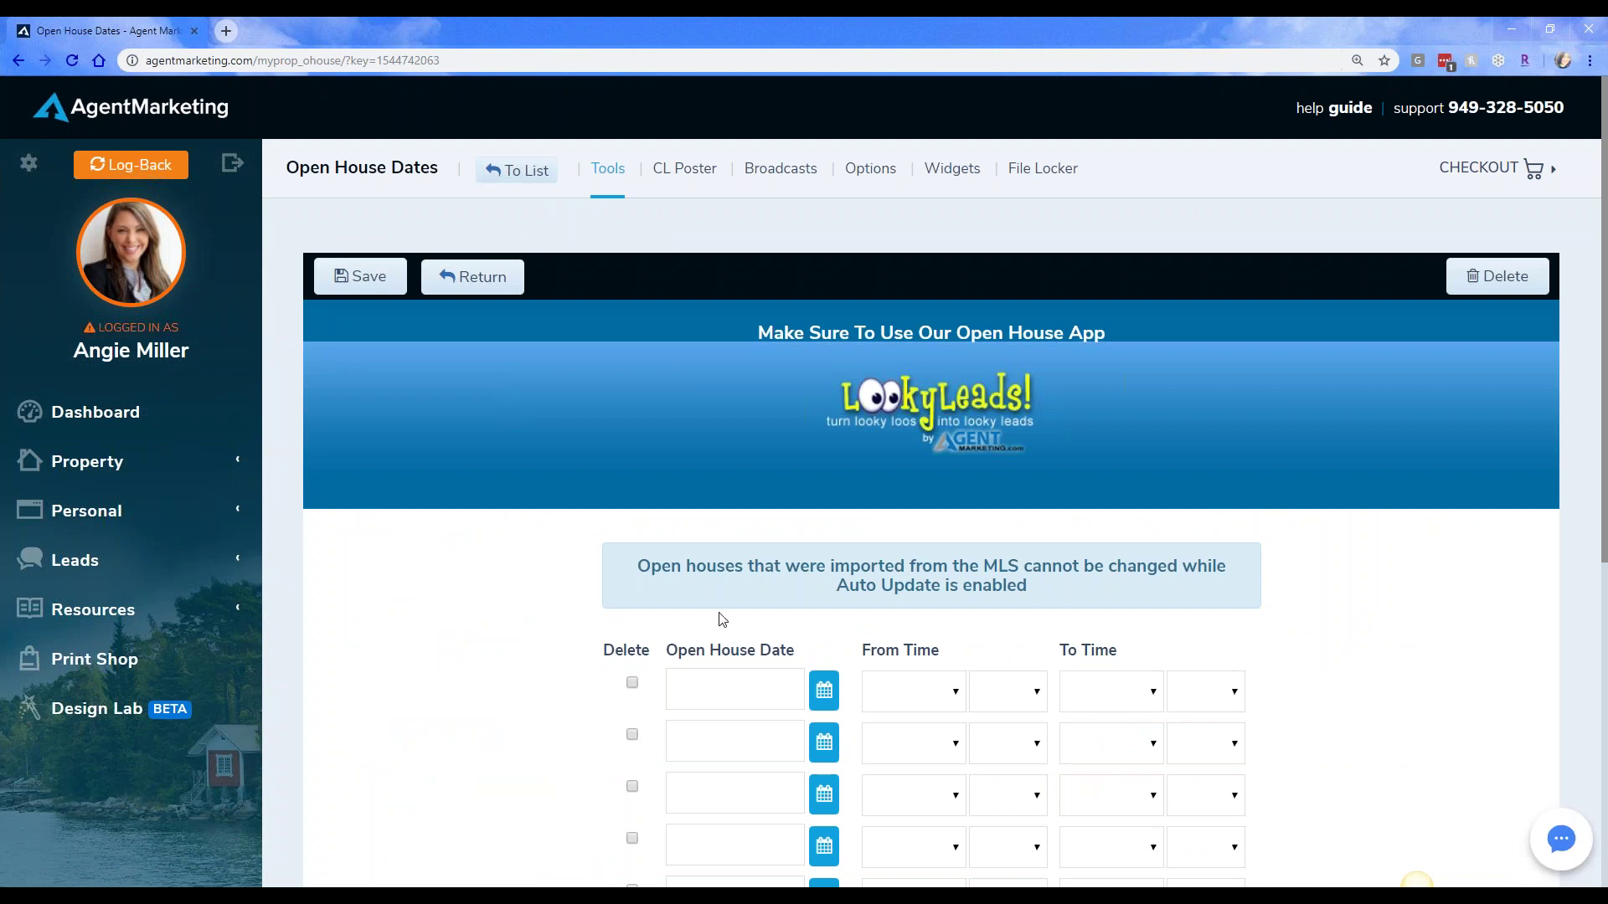
{"action": "scroll", "coordinate": [722, 620], "scroll_direction": "down", "scroll_amount": 2}
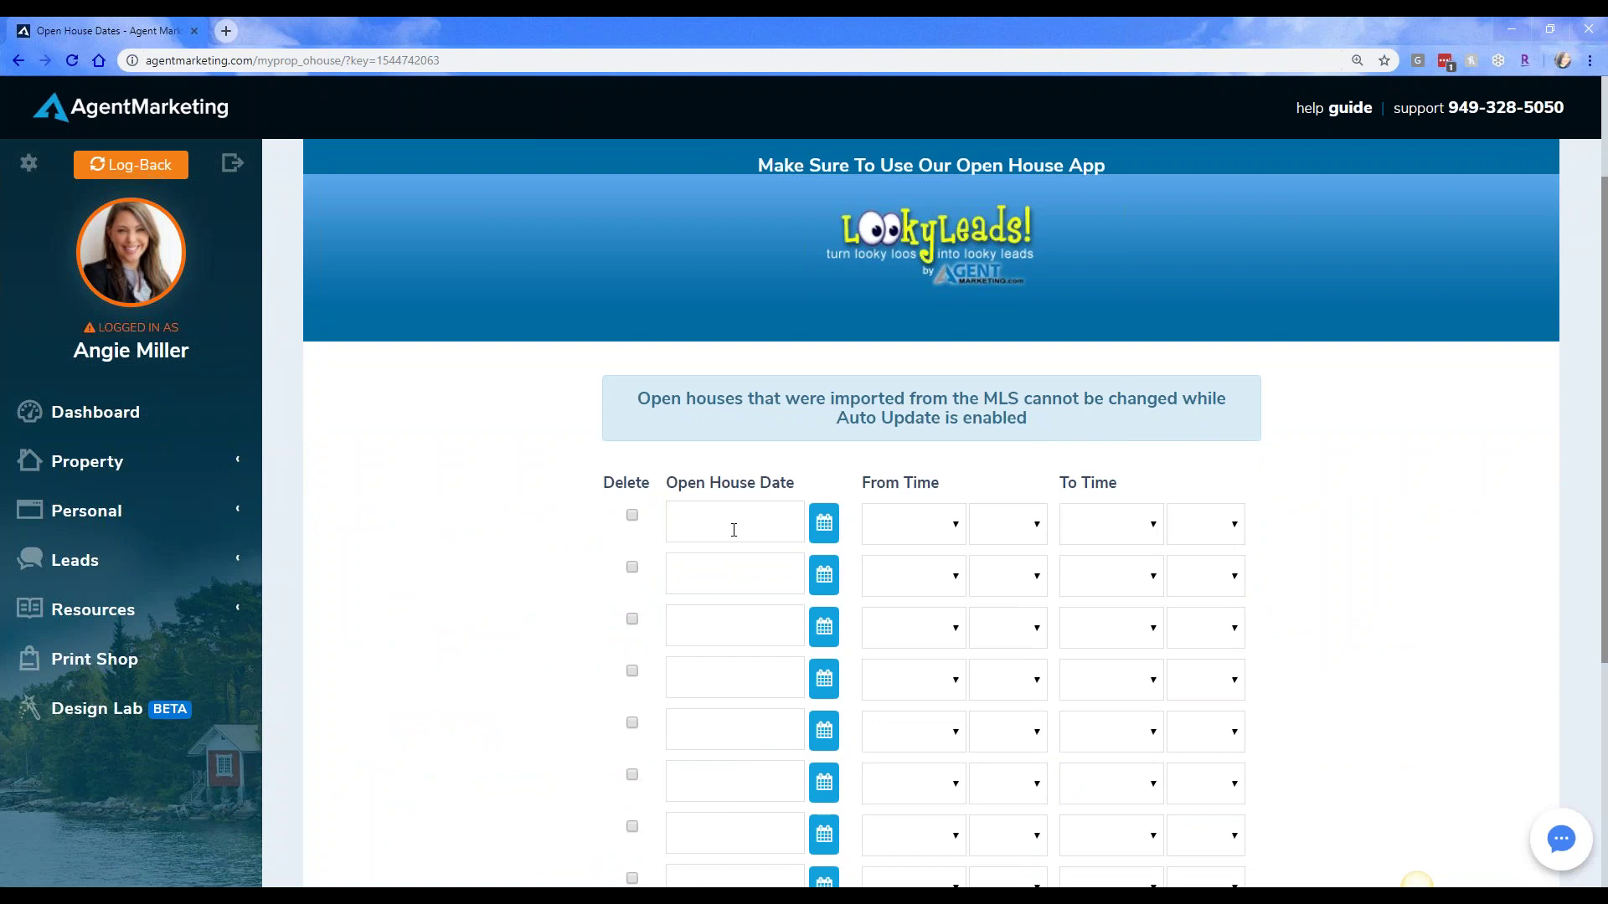
{"action": "left_click", "coordinate": [734, 529]}
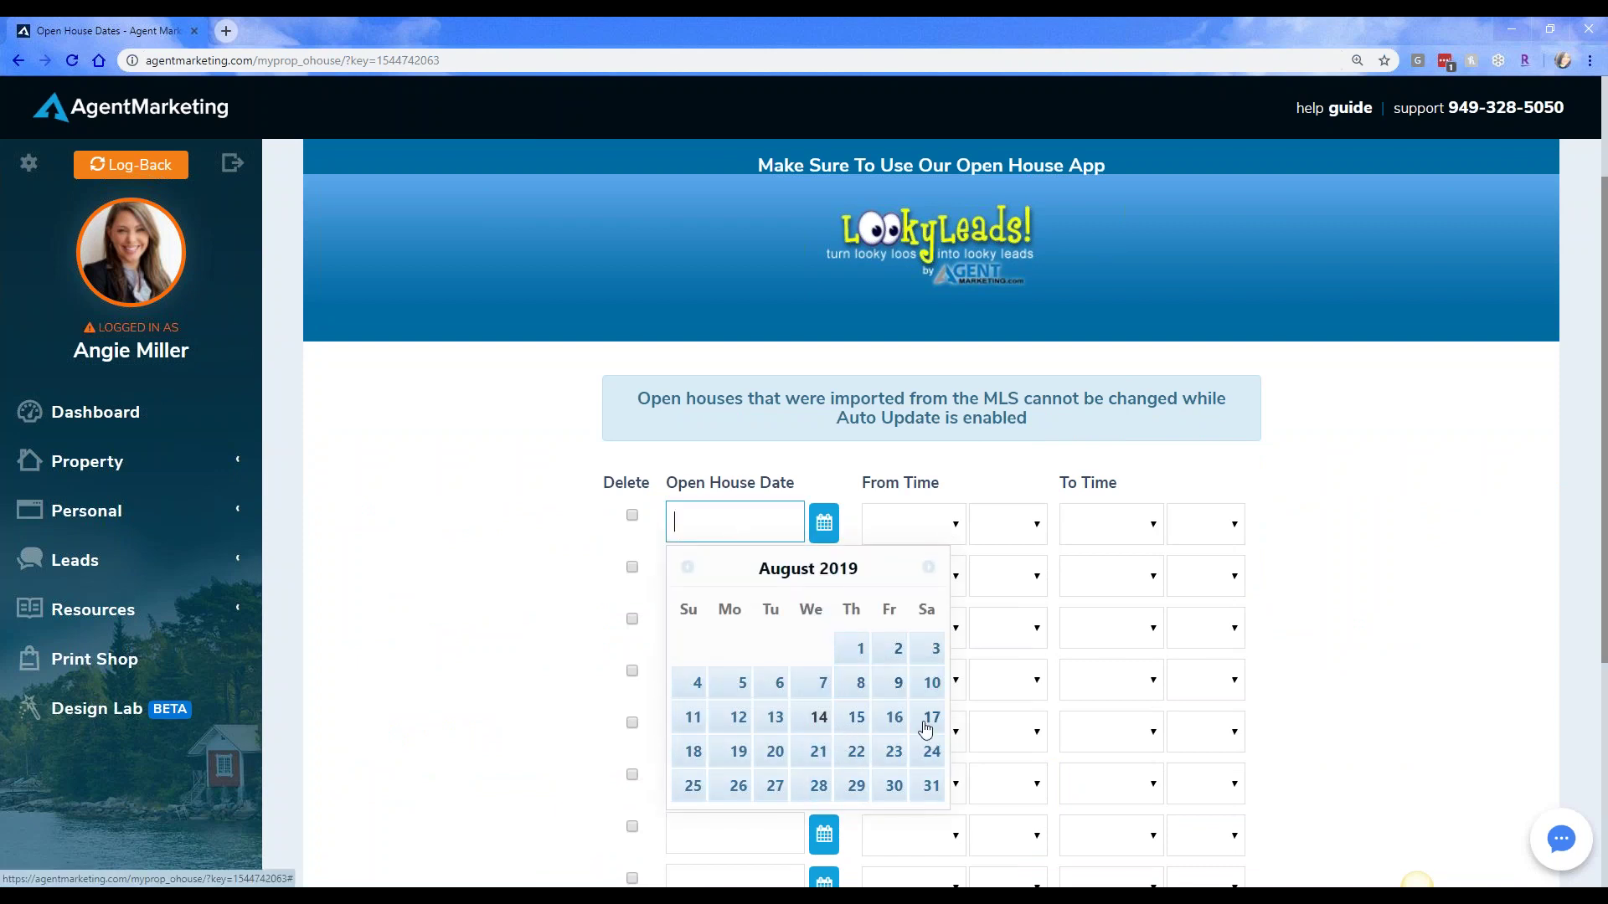
{"action": "left_click", "coordinate": [930, 720]}
{"action": "left_click", "coordinate": [922, 538]}
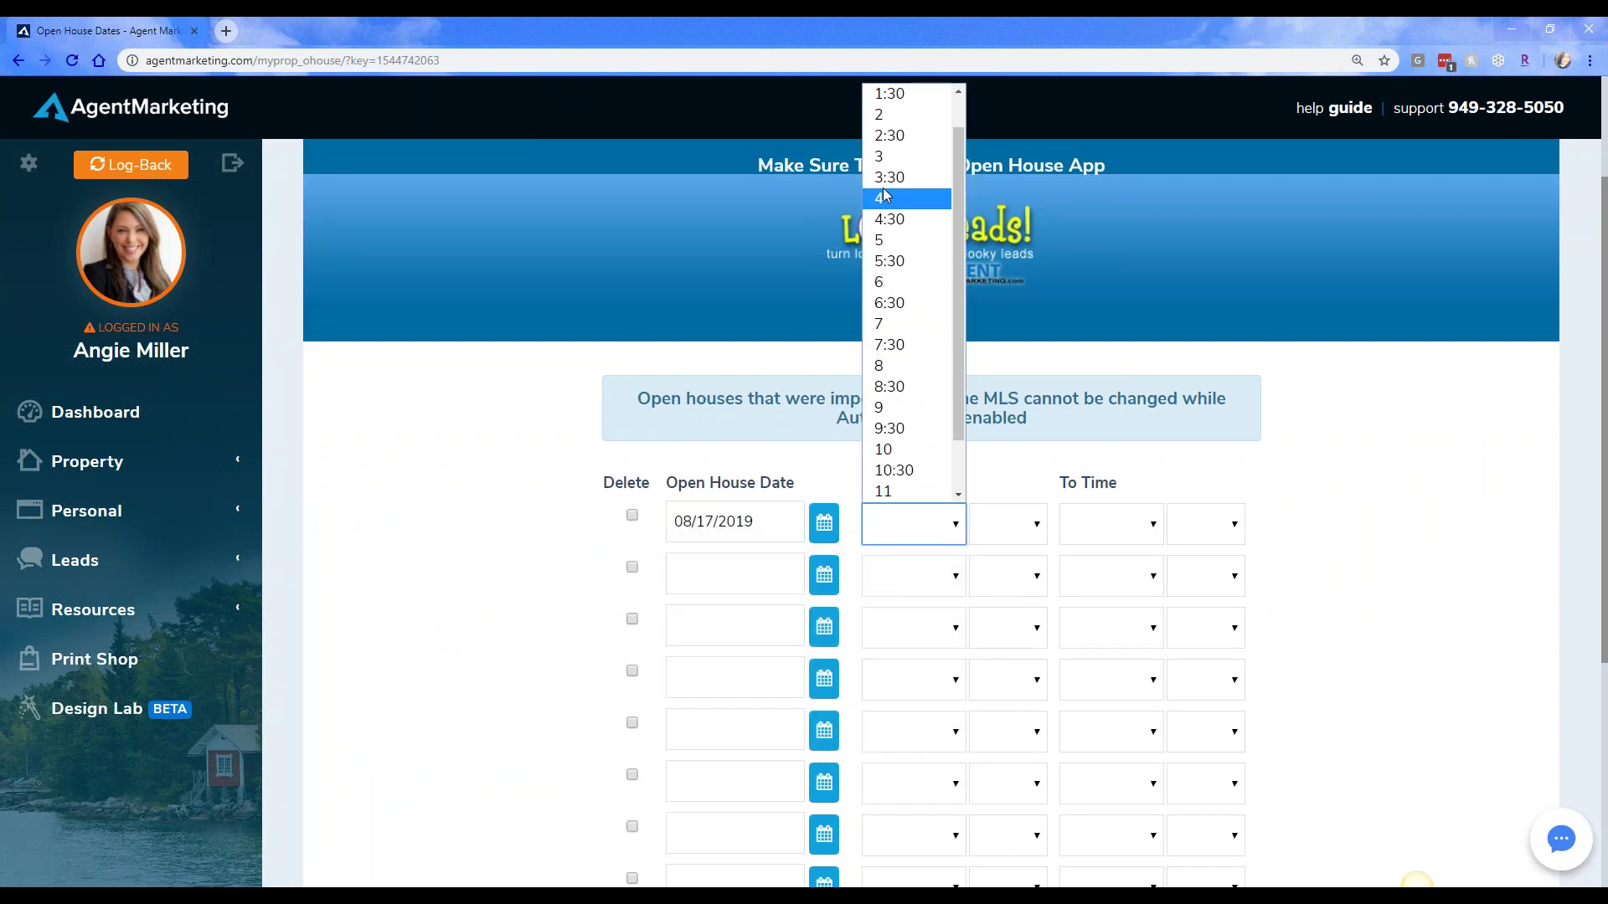
{"action": "left_click", "coordinate": [896, 114]}
{"action": "left_click", "coordinate": [1000, 538]}
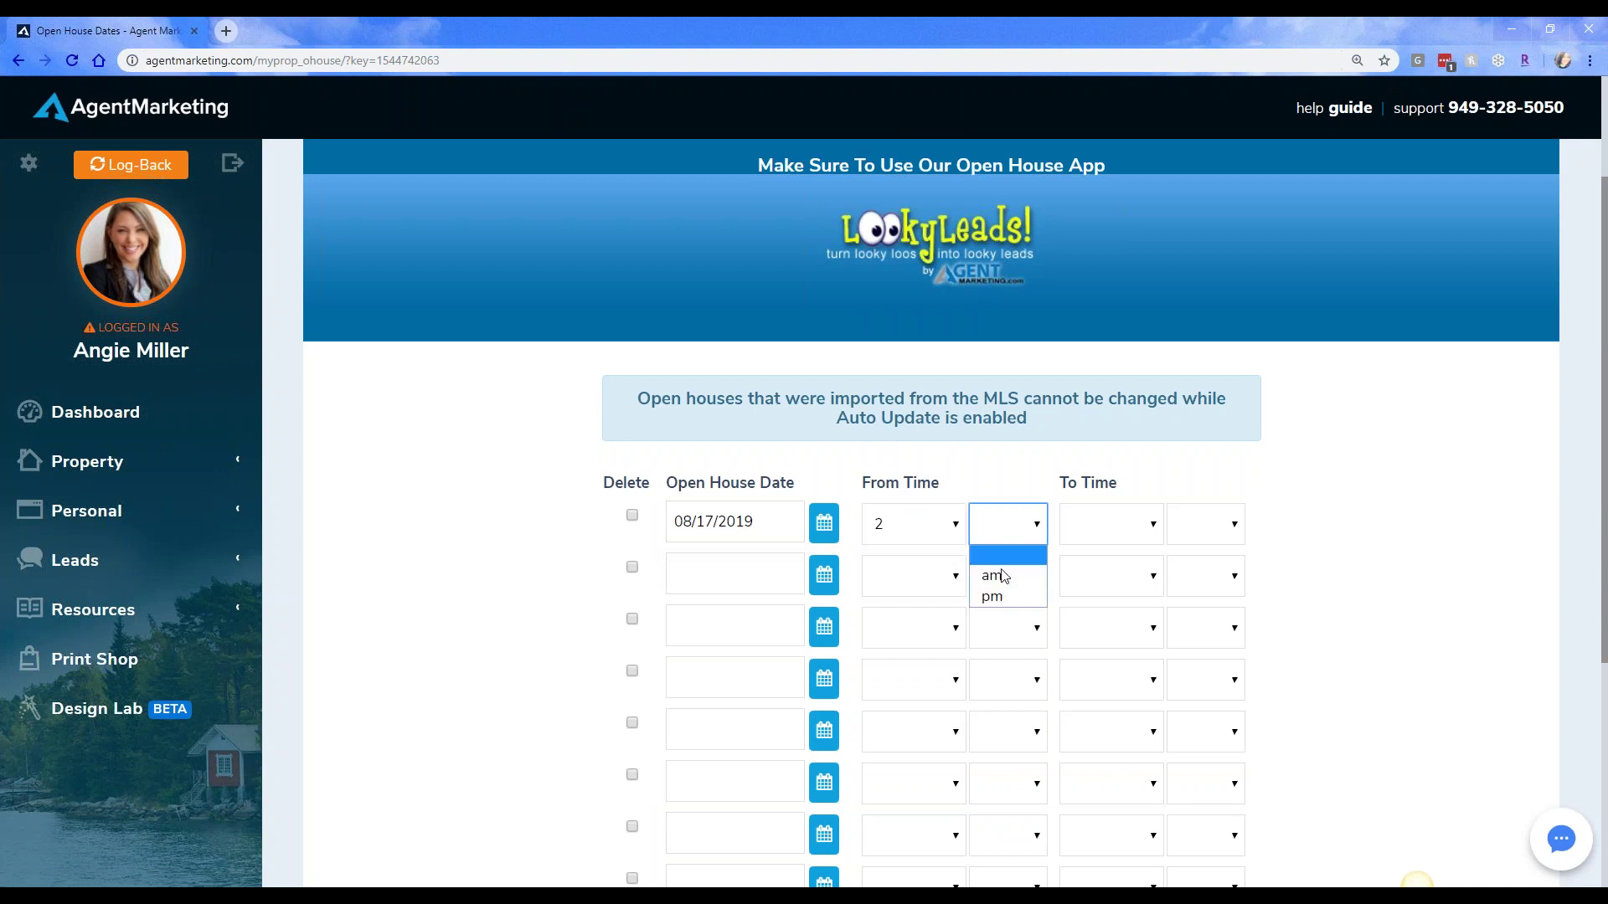
{"action": "left_click", "coordinate": [992, 596]}
Set the open house's end time to 4 pm and save the open house dates.
{"action": "left_click", "coordinate": [1131, 524]}
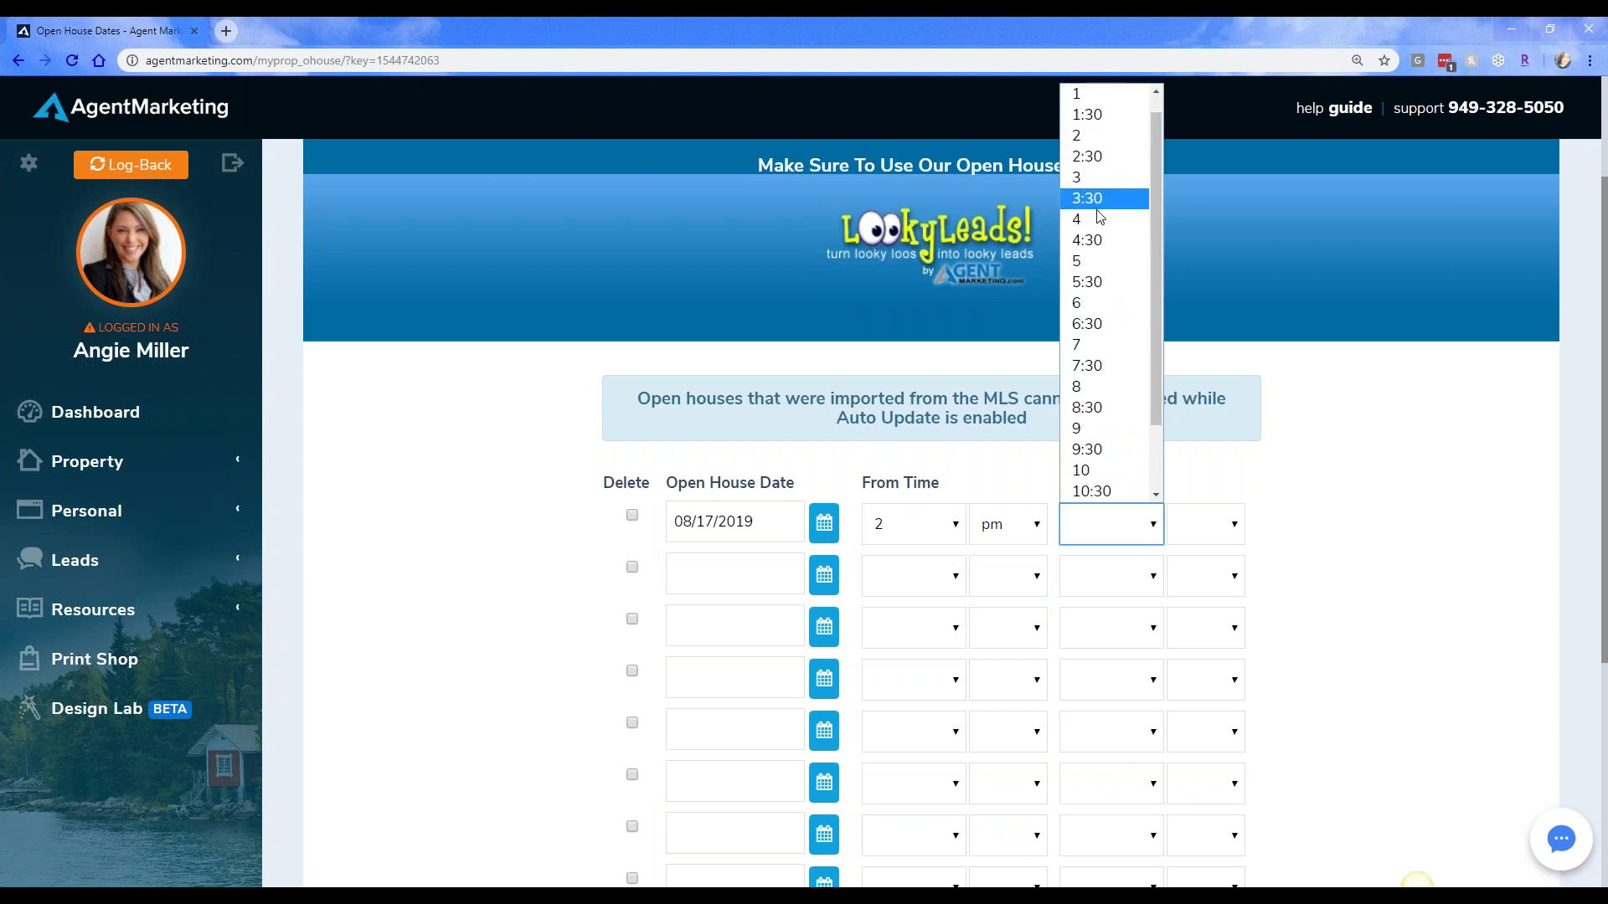
{"action": "left_click", "coordinate": [1099, 220]}
{"action": "left_click", "coordinate": [1210, 524]}
{"action": "left_click", "coordinate": [1211, 591]}
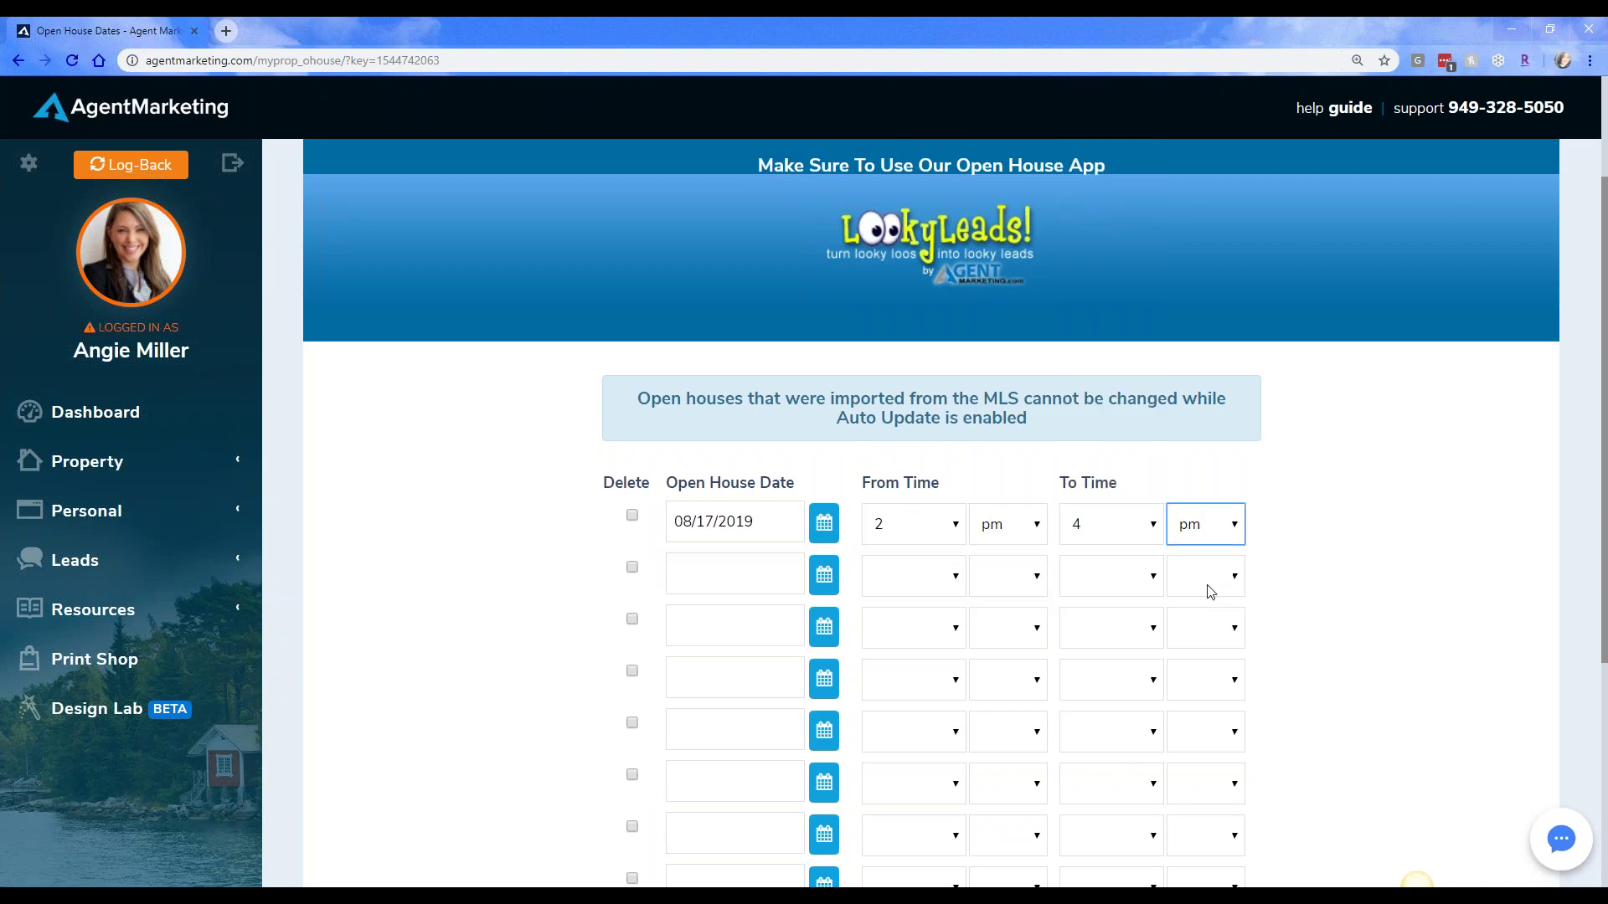
{"action": "scroll", "coordinate": [539, 556], "scroll_direction": "up", "scroll_amount": 2}
{"action": "left_click", "coordinate": [354, 280]}
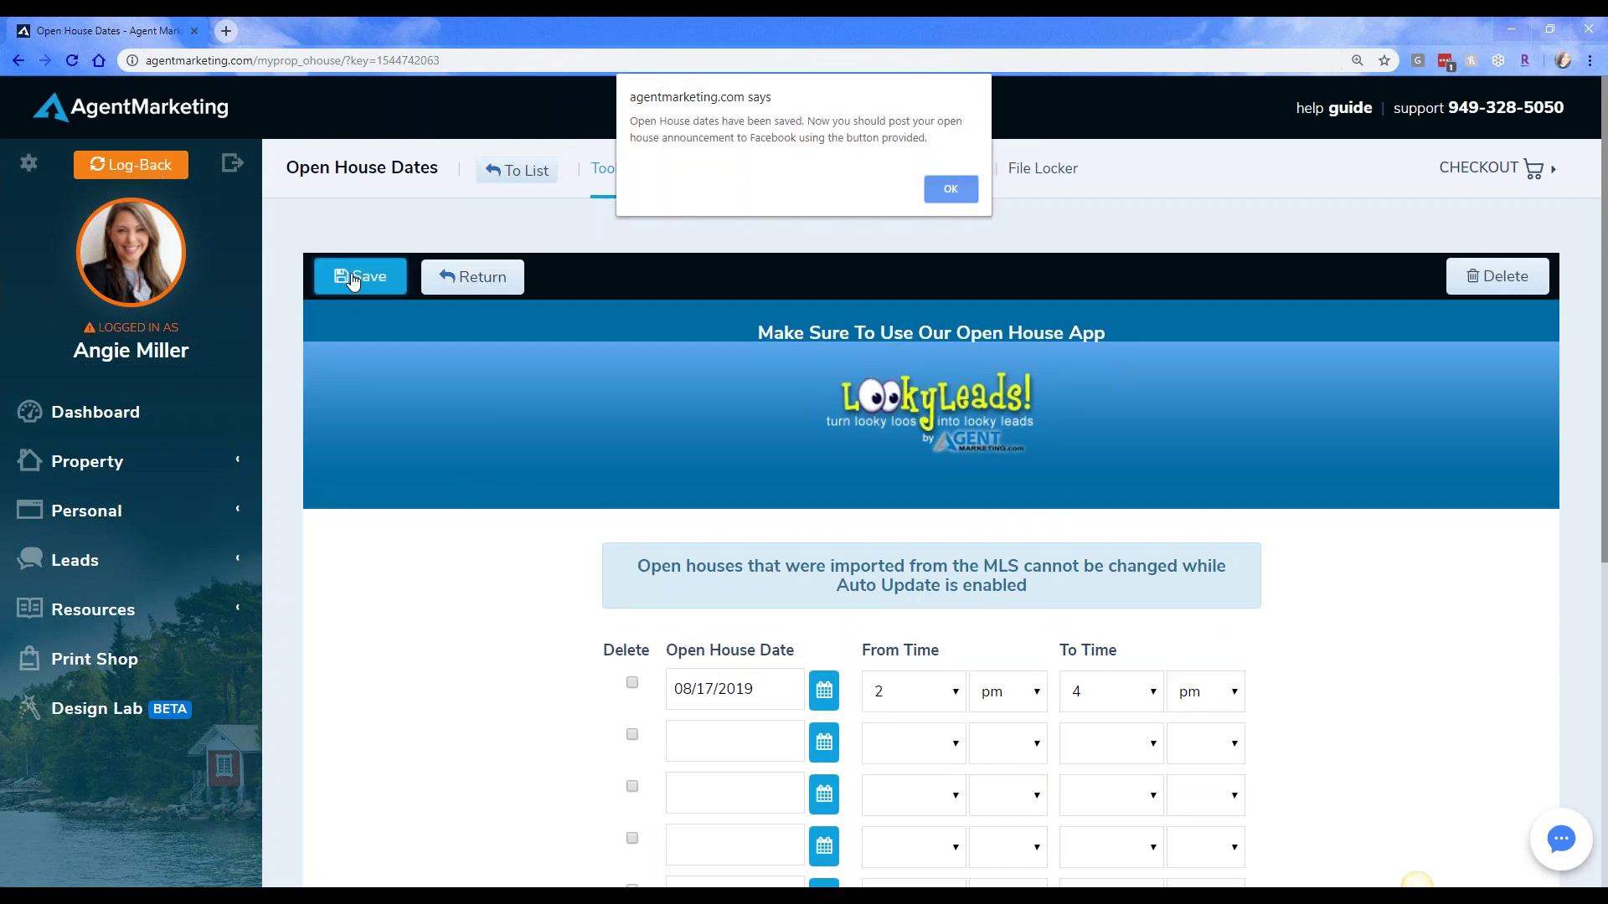
{"action": "left_click", "coordinate": [940, 189]}
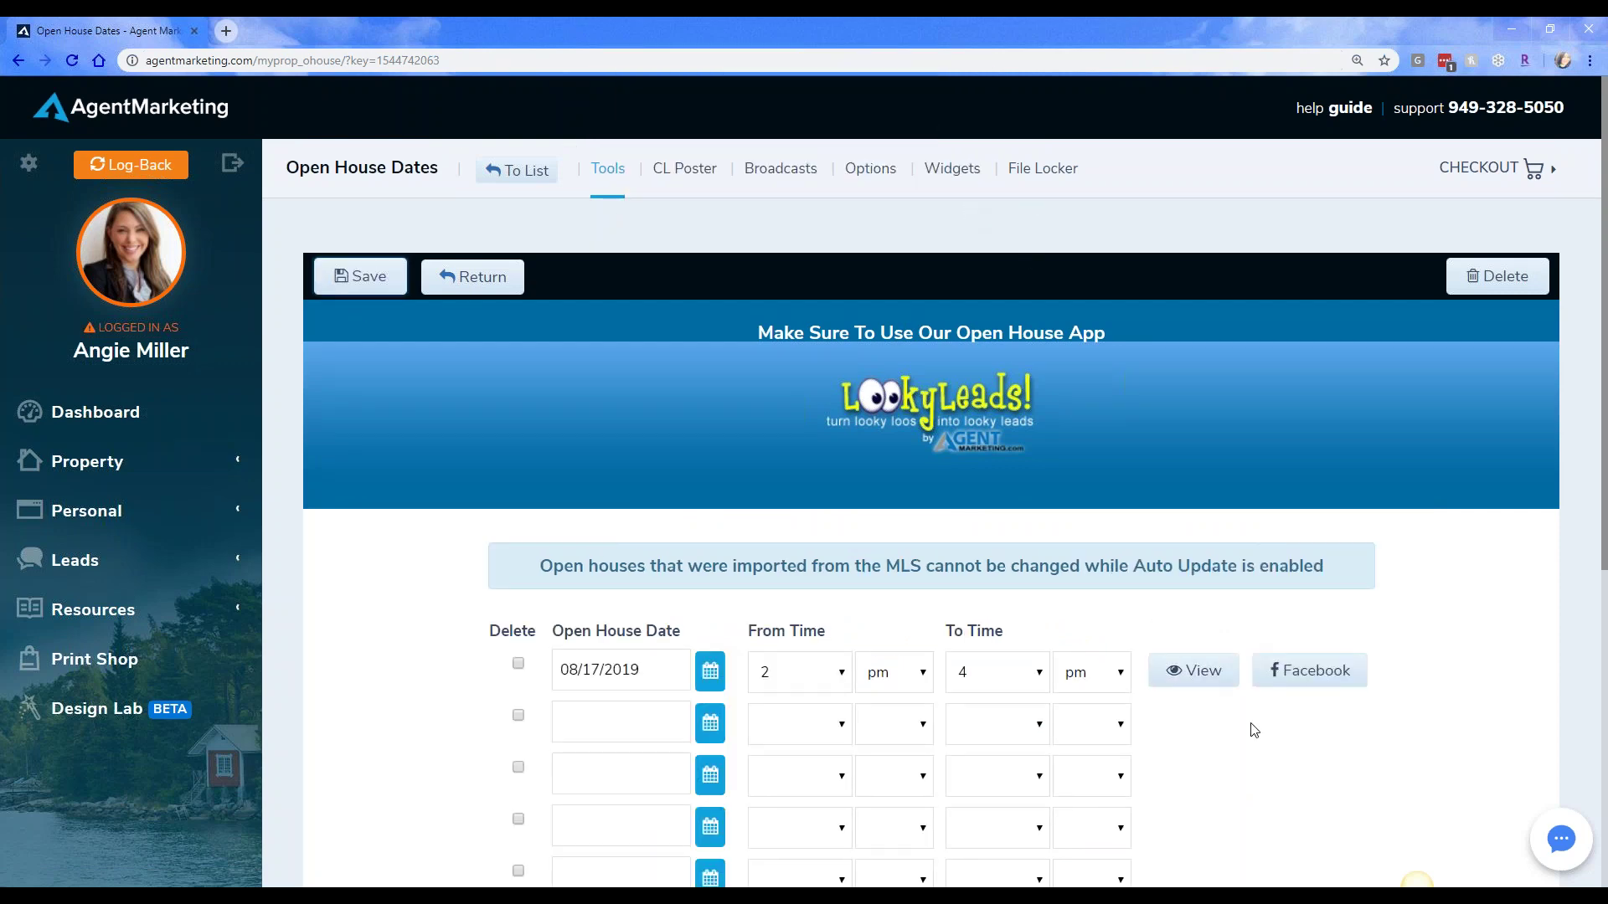
View the public page for the 08/17/2019 open house, review its dates, map and contact form, and close it.
{"action": "left_click", "coordinate": [1194, 670]}
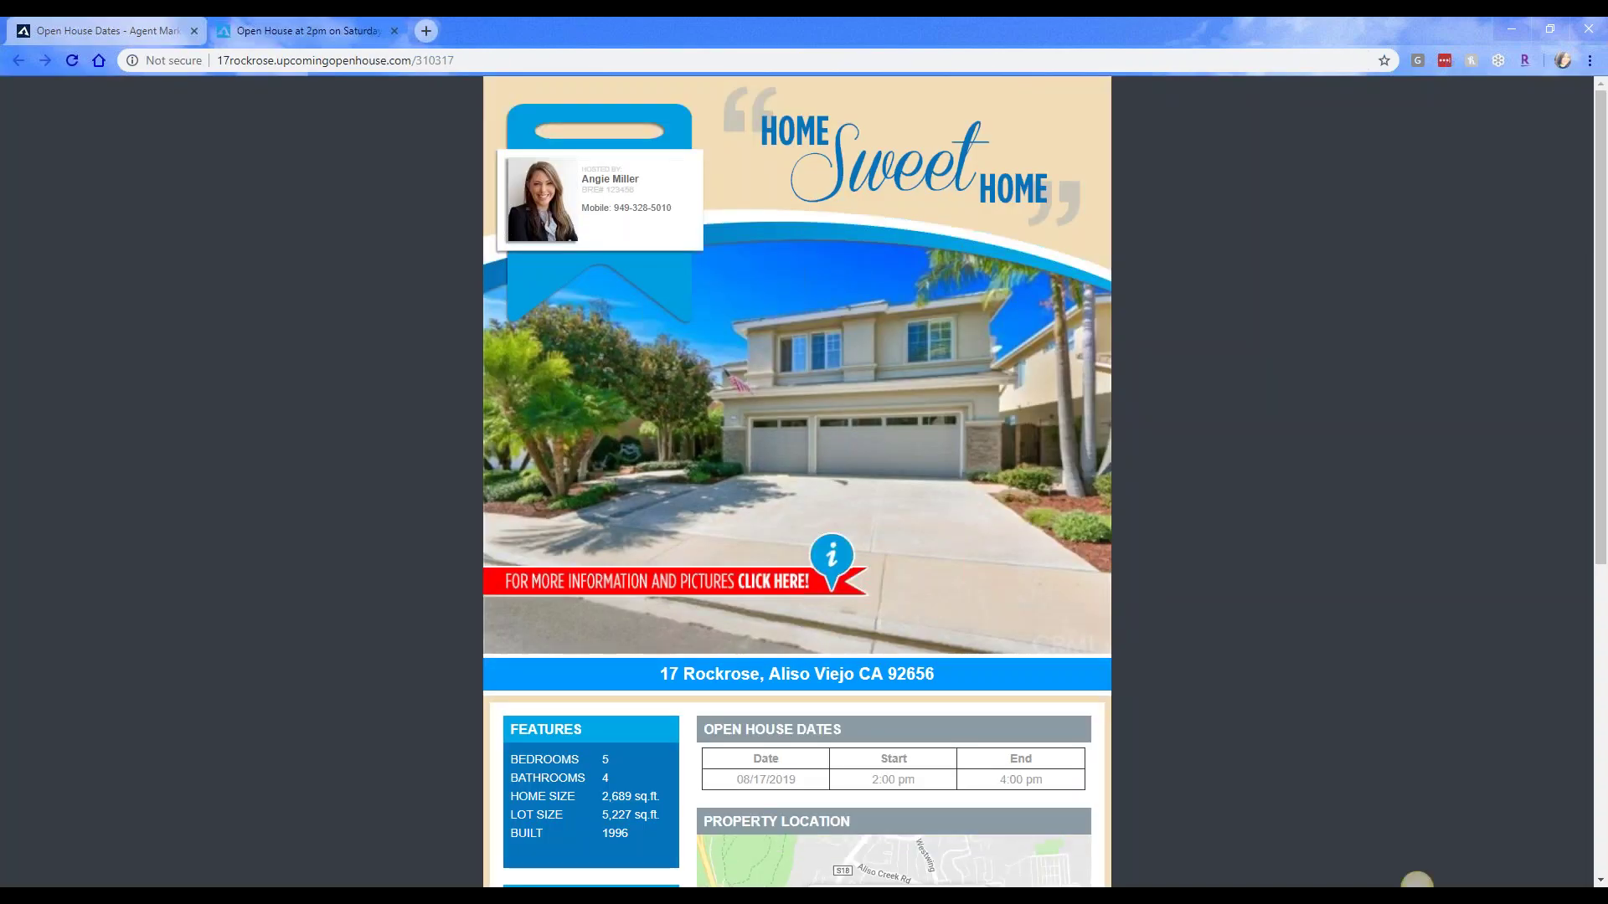
{"action": "scroll", "coordinate": [1181, 670], "scroll_direction": "down", "scroll_amount": 1}
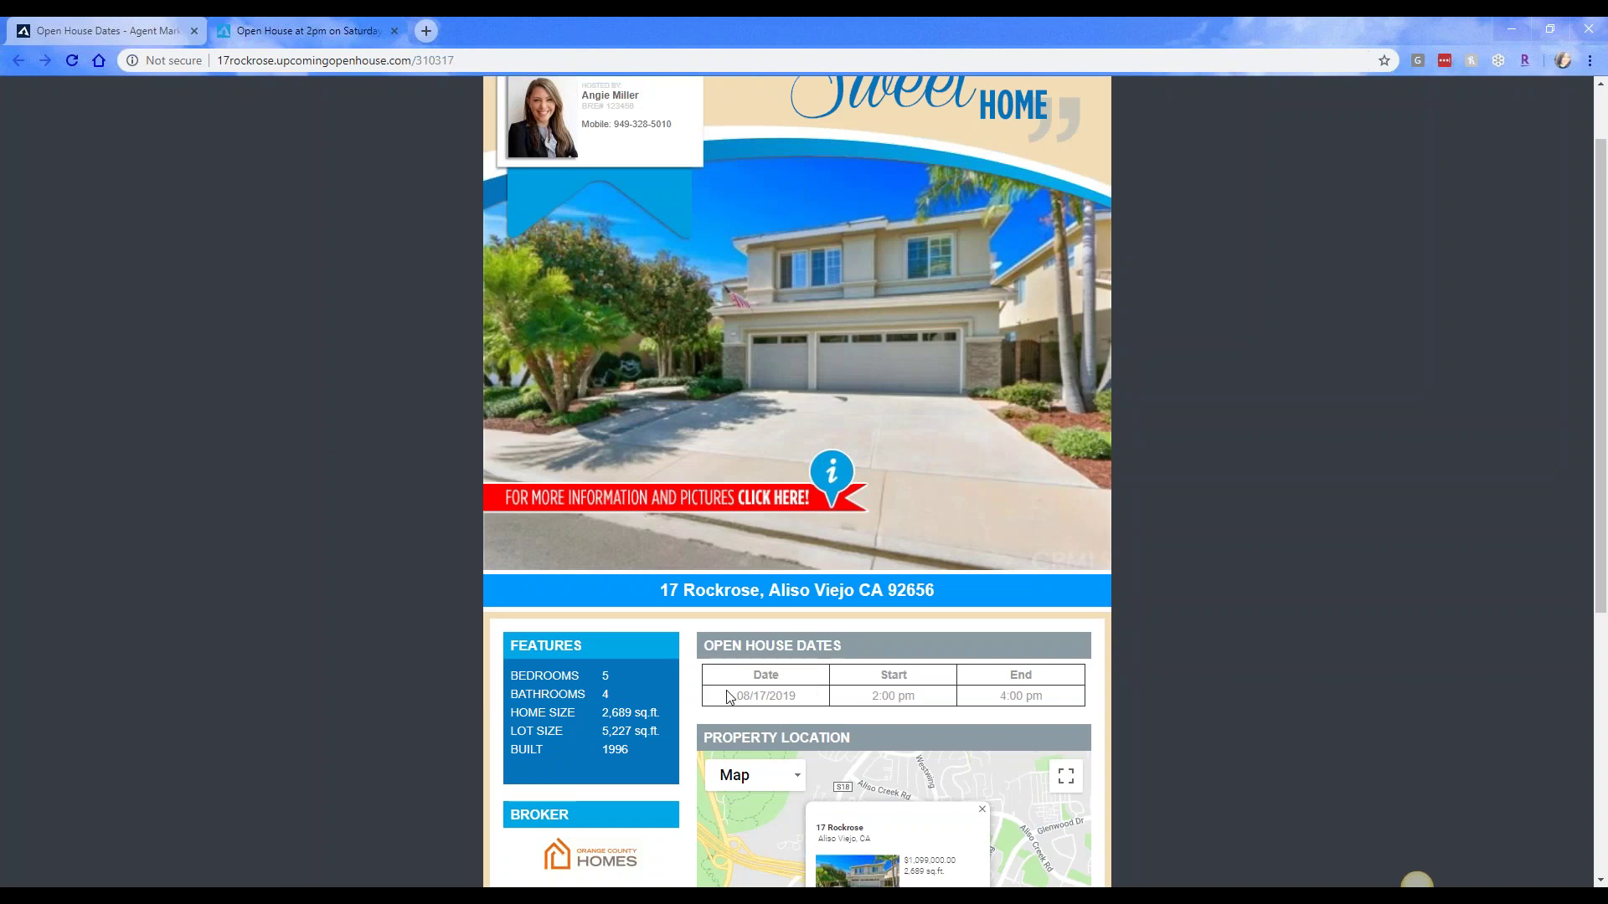
{"action": "left_click_drag", "start_coordinate": [729, 697], "coordinate": [1017, 680]}
{"action": "left_click", "coordinate": [1106, 704]}
{"action": "scroll", "coordinate": [1105, 704], "scroll_direction": "down", "scroll_amount": 4}
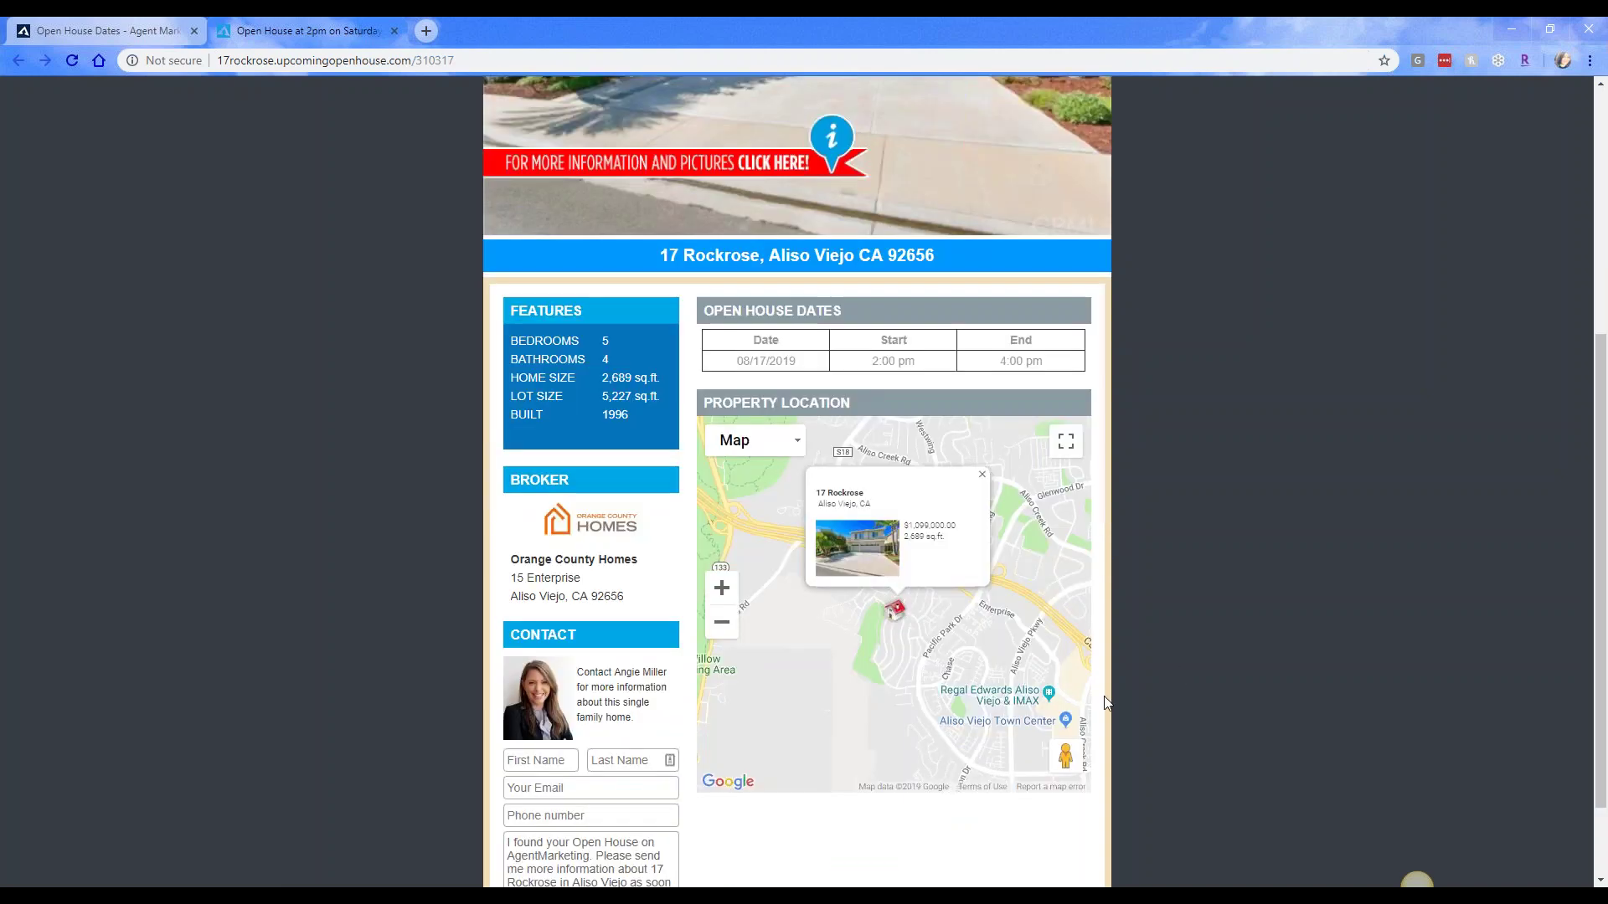
{"action": "scroll", "coordinate": [1105, 703], "scroll_direction": "down", "scroll_amount": 1}
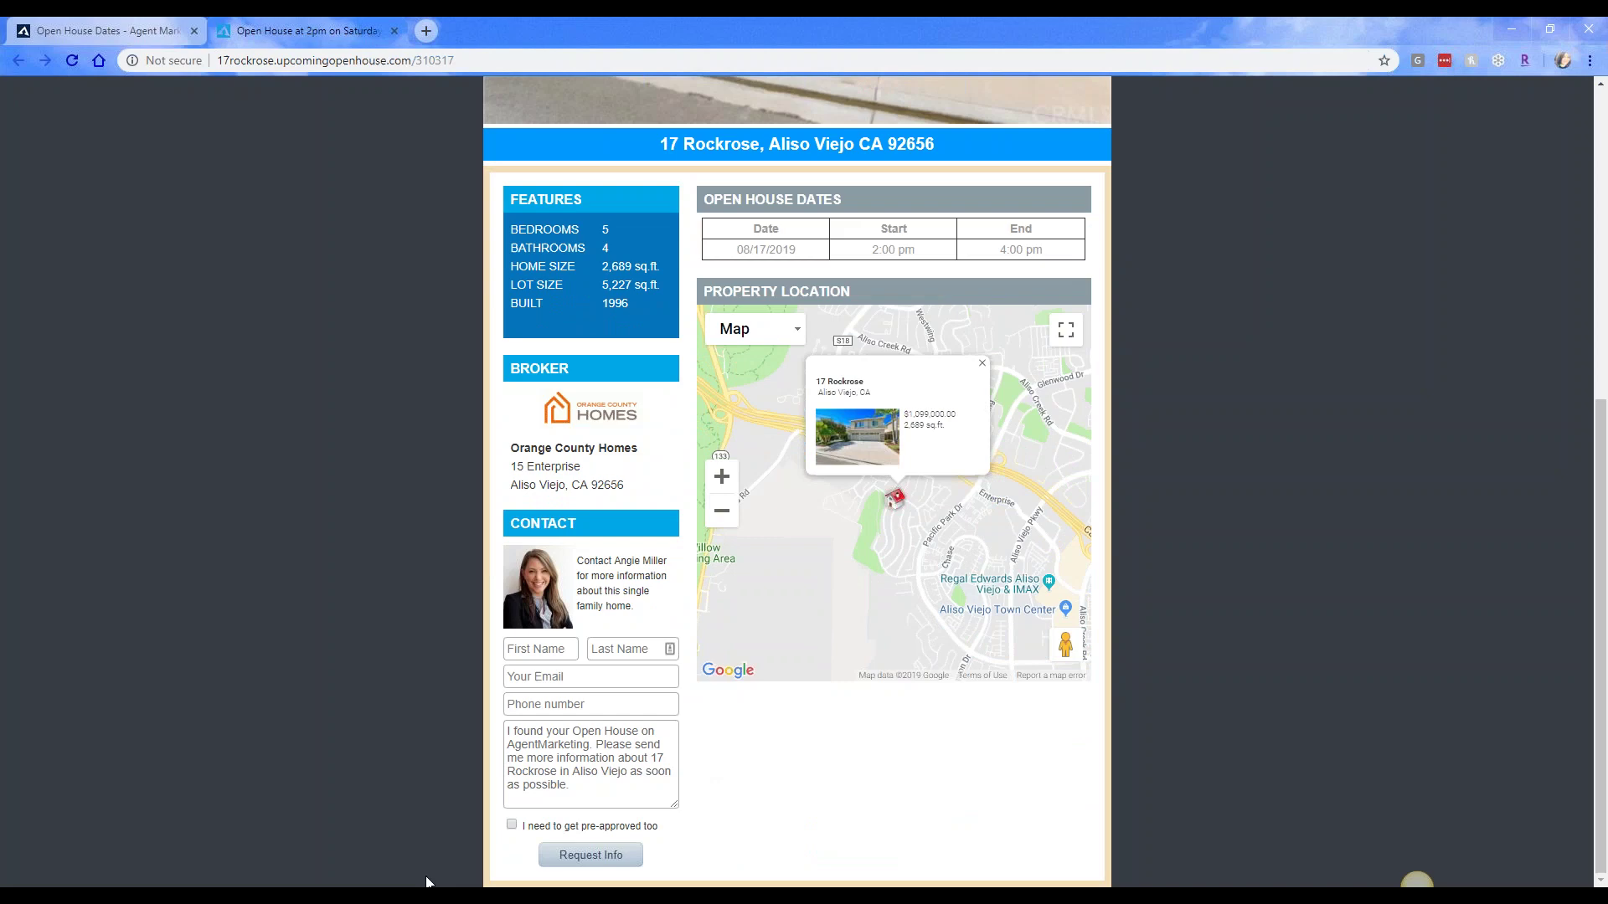
{"action": "scroll", "coordinate": [687, 745], "scroll_direction": "up", "scroll_amount": 4}
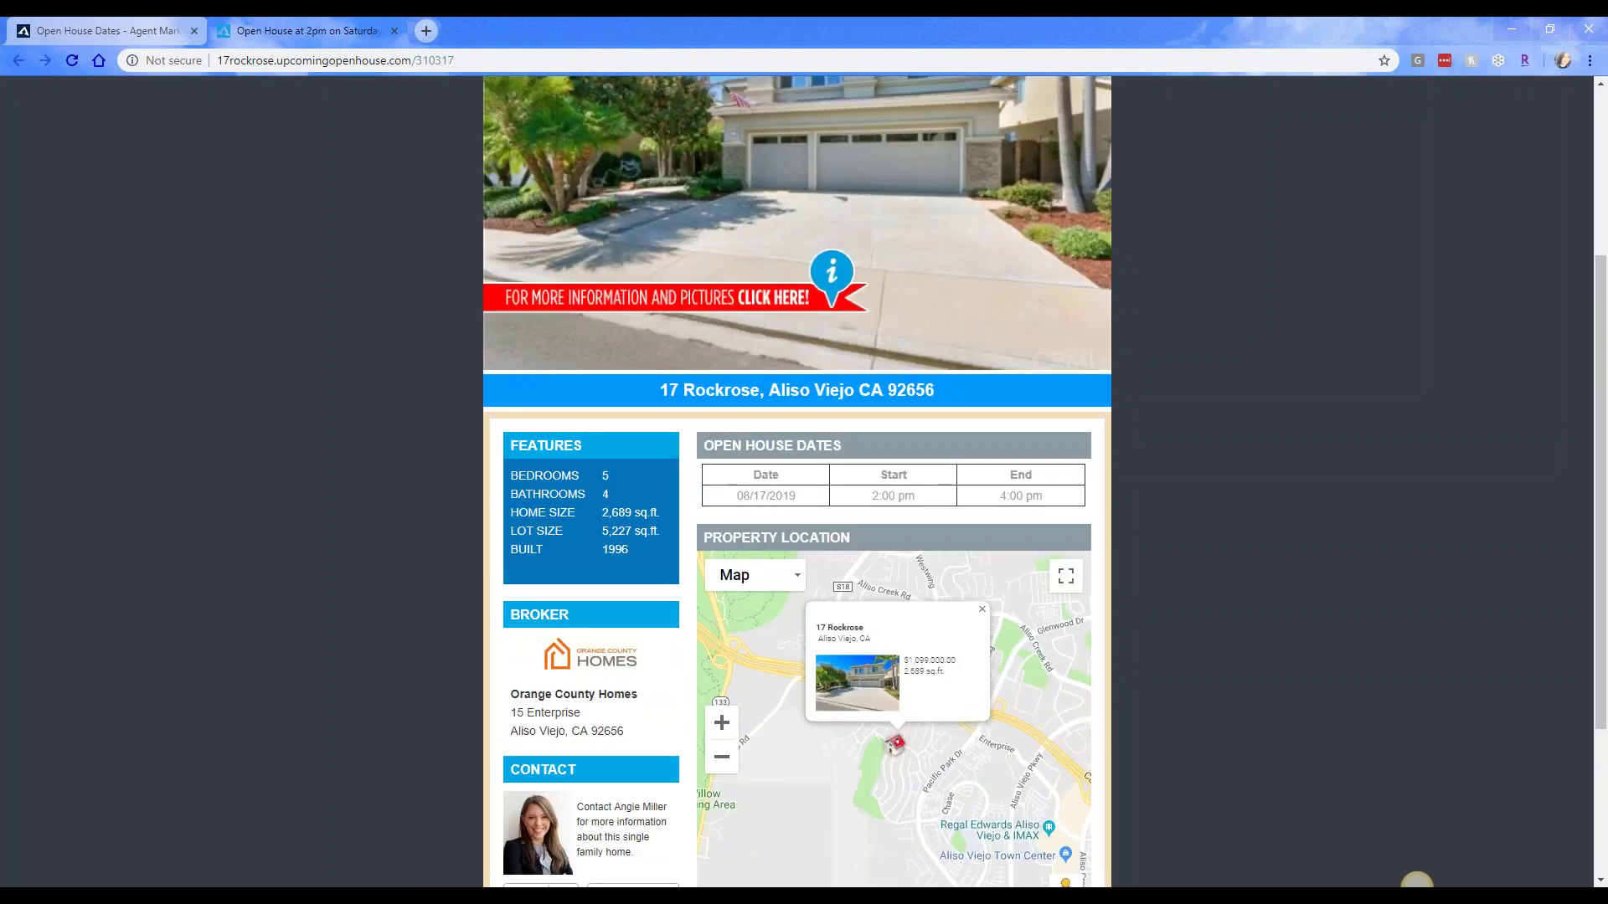
{"action": "scroll", "coordinate": [537, 879], "scroll_direction": "up", "scroll_amount": 2}
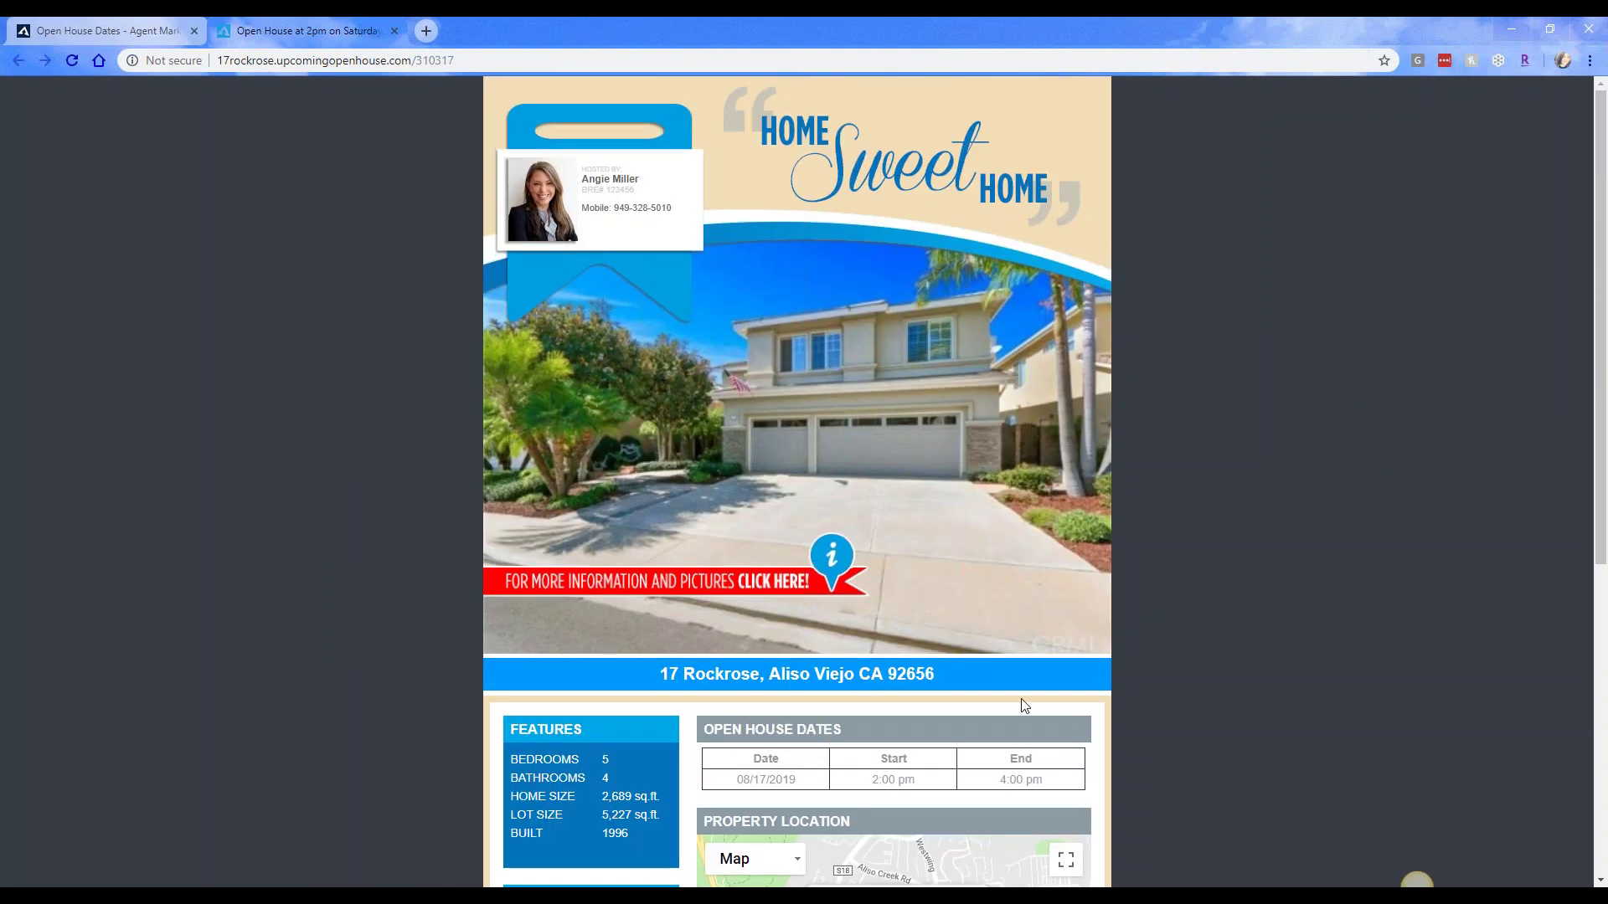
{"action": "left_click", "coordinate": [396, 32]}
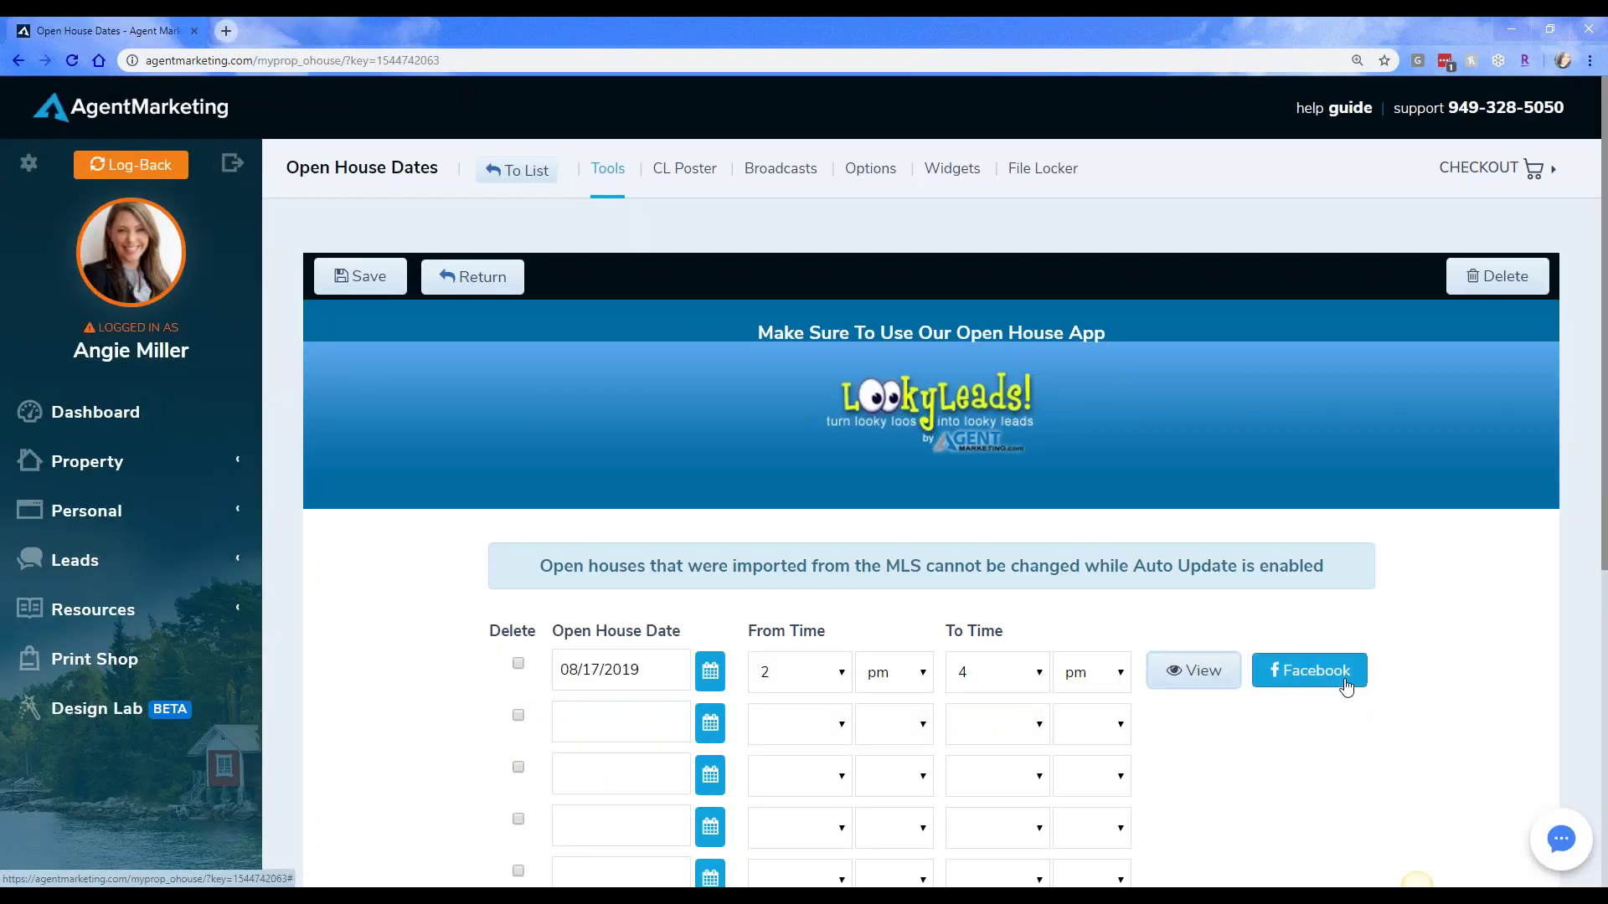
Preview the open house's Facebook post, close it without posting and return to the property tools.
{"action": "left_click", "coordinate": [1346, 687]}
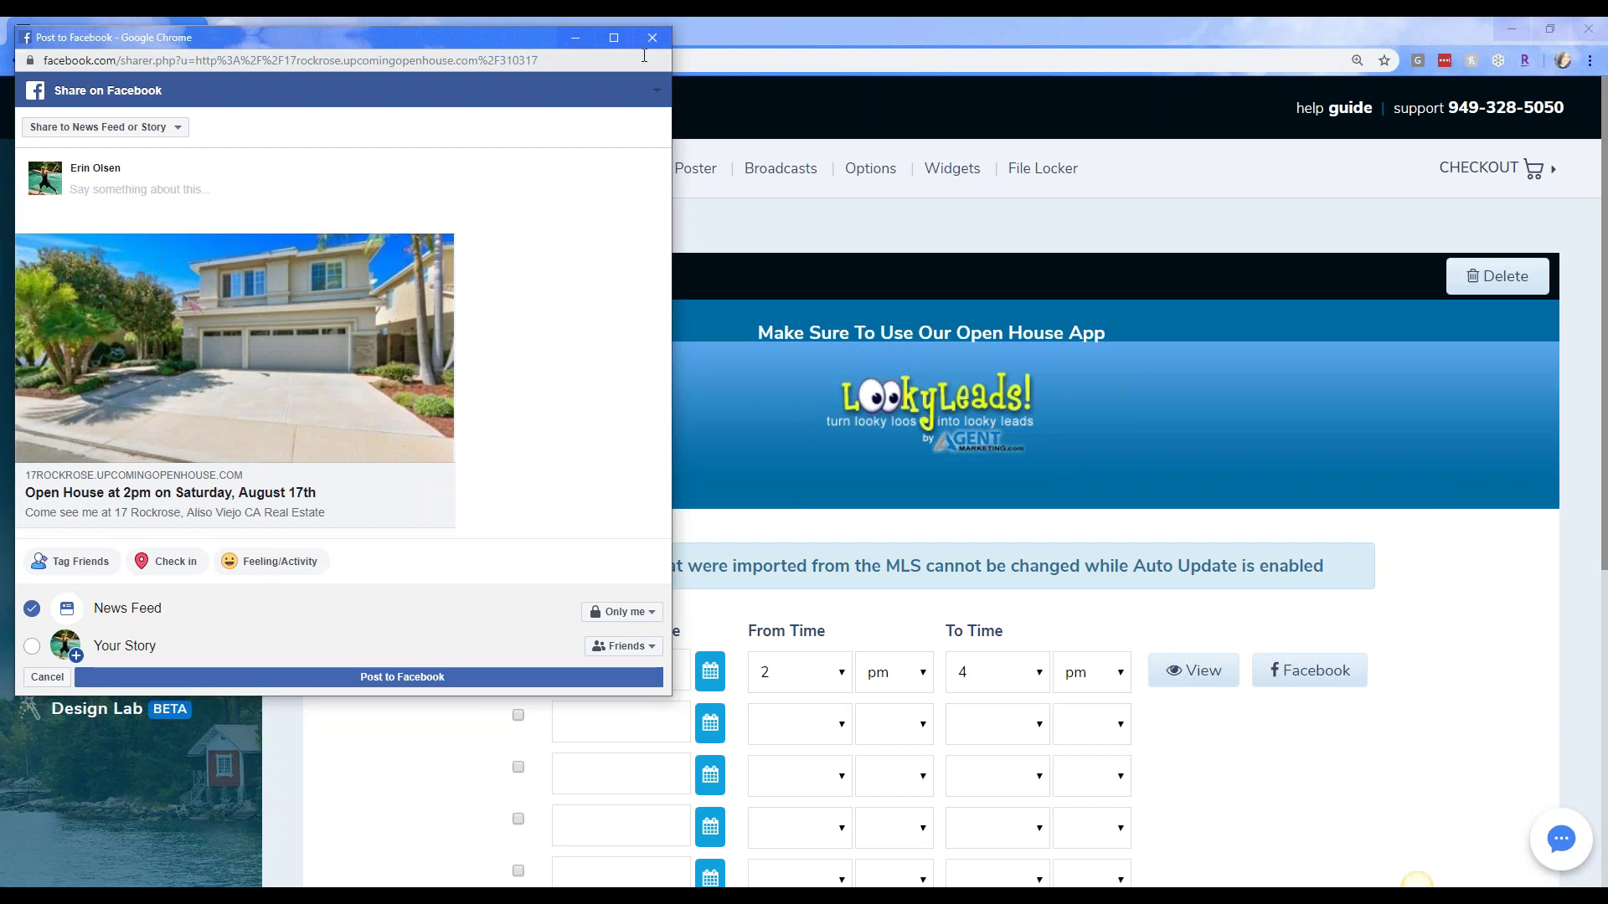
{"action": "left_click", "coordinate": [653, 38]}
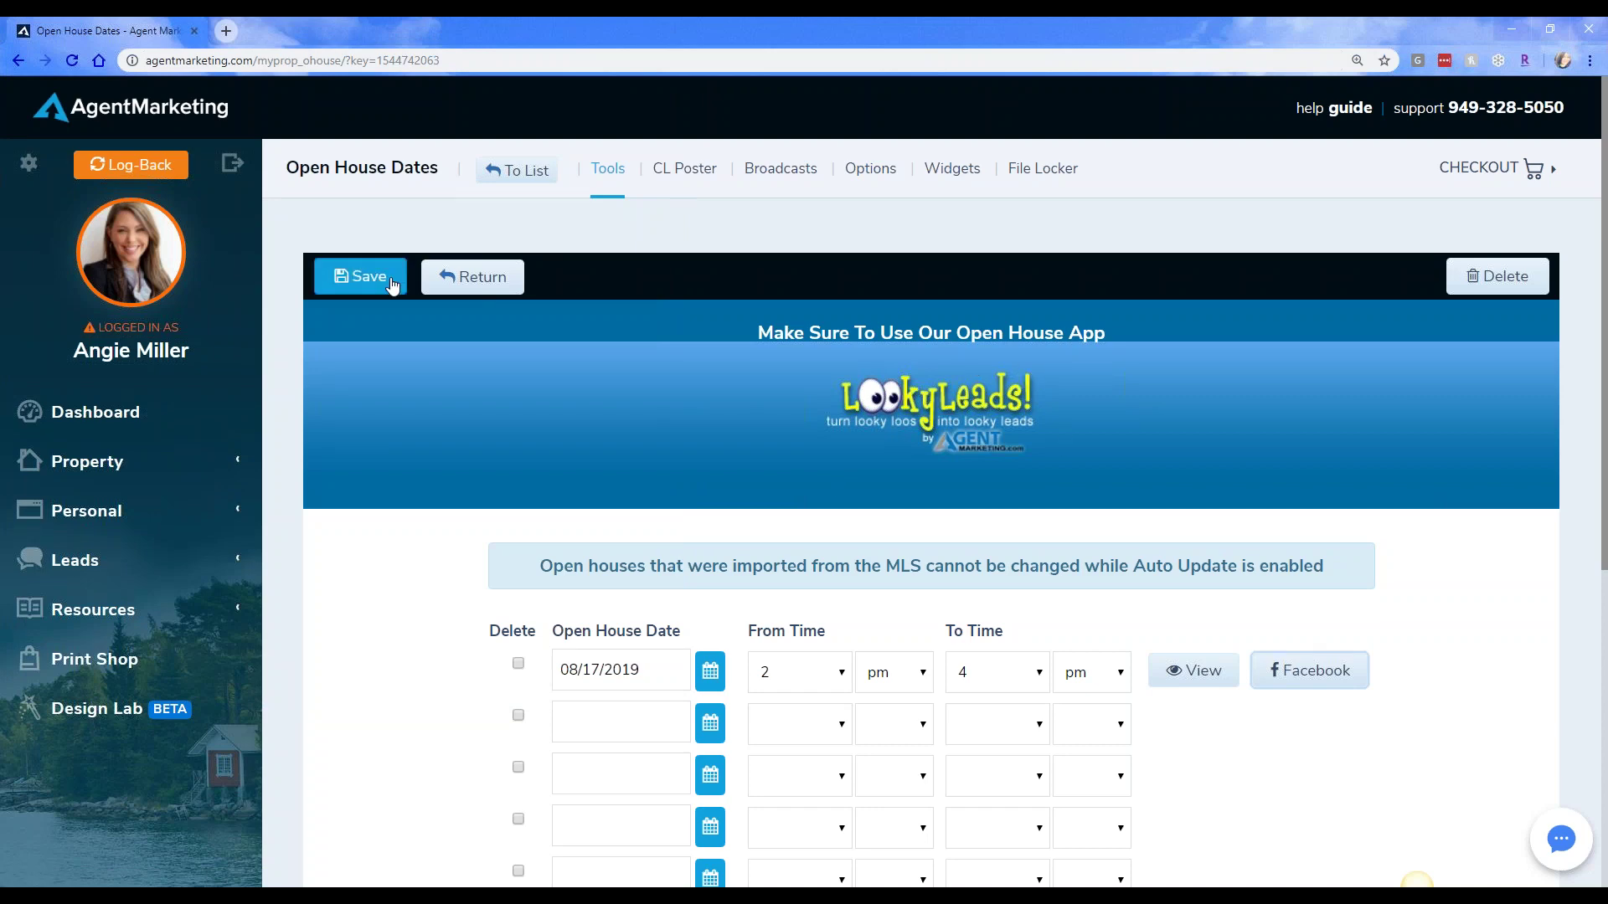
{"action": "left_click", "coordinate": [473, 280]}
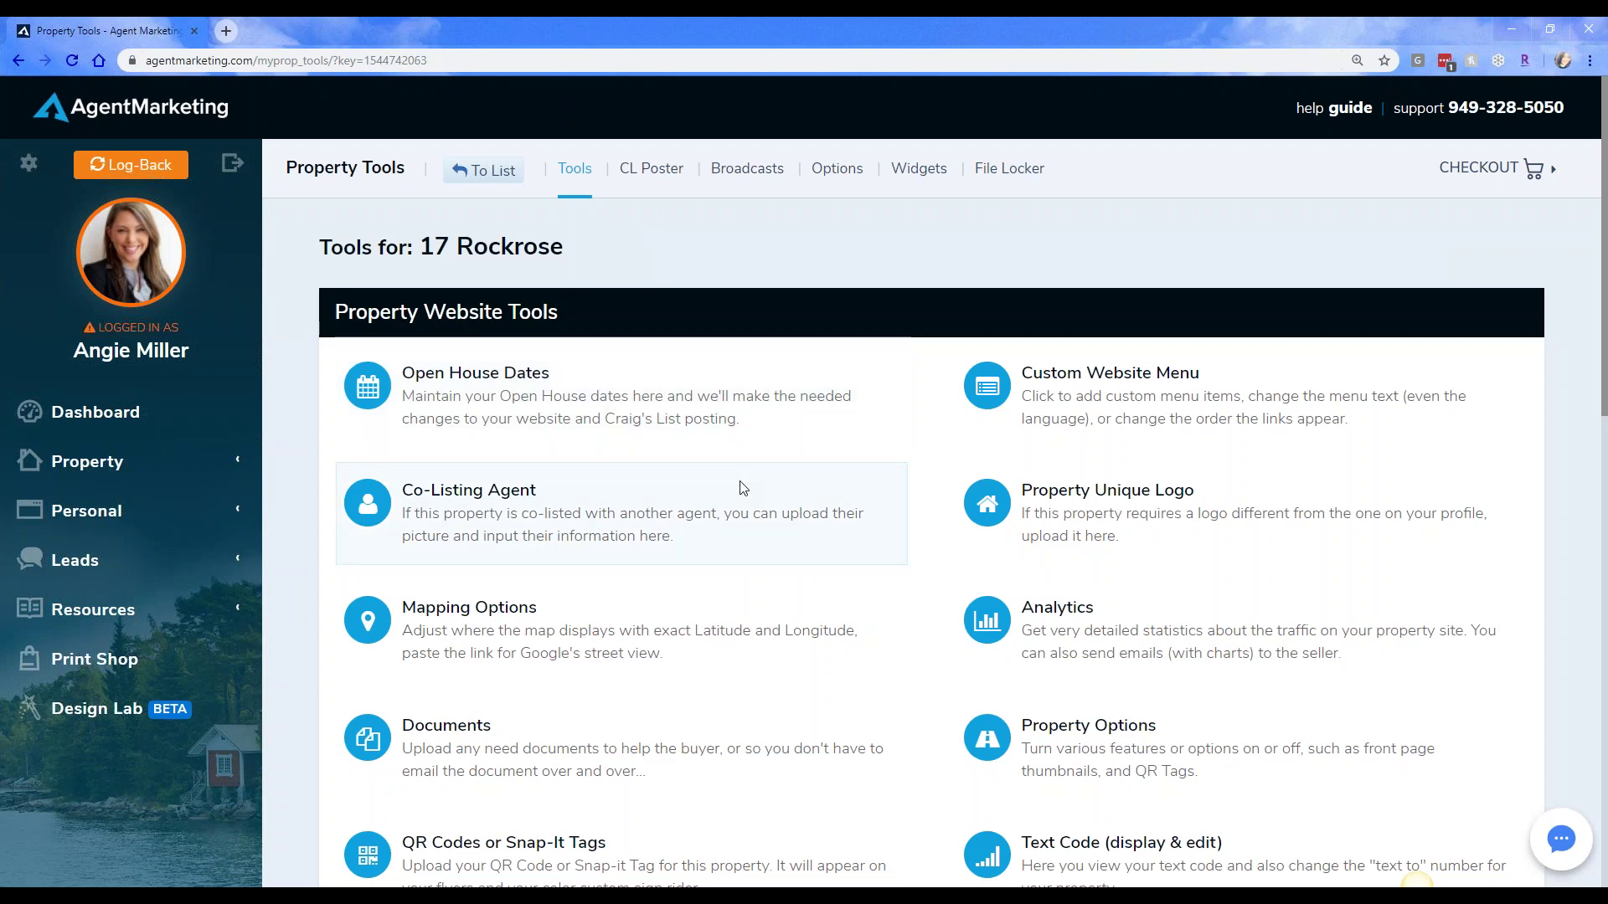
Open the Text Code tool for 17 Rockrose, review the sample sign rider and current code, and return to the tools.
{"action": "scroll", "coordinate": [741, 488], "scroll_direction": "down", "scroll_amount": 3}
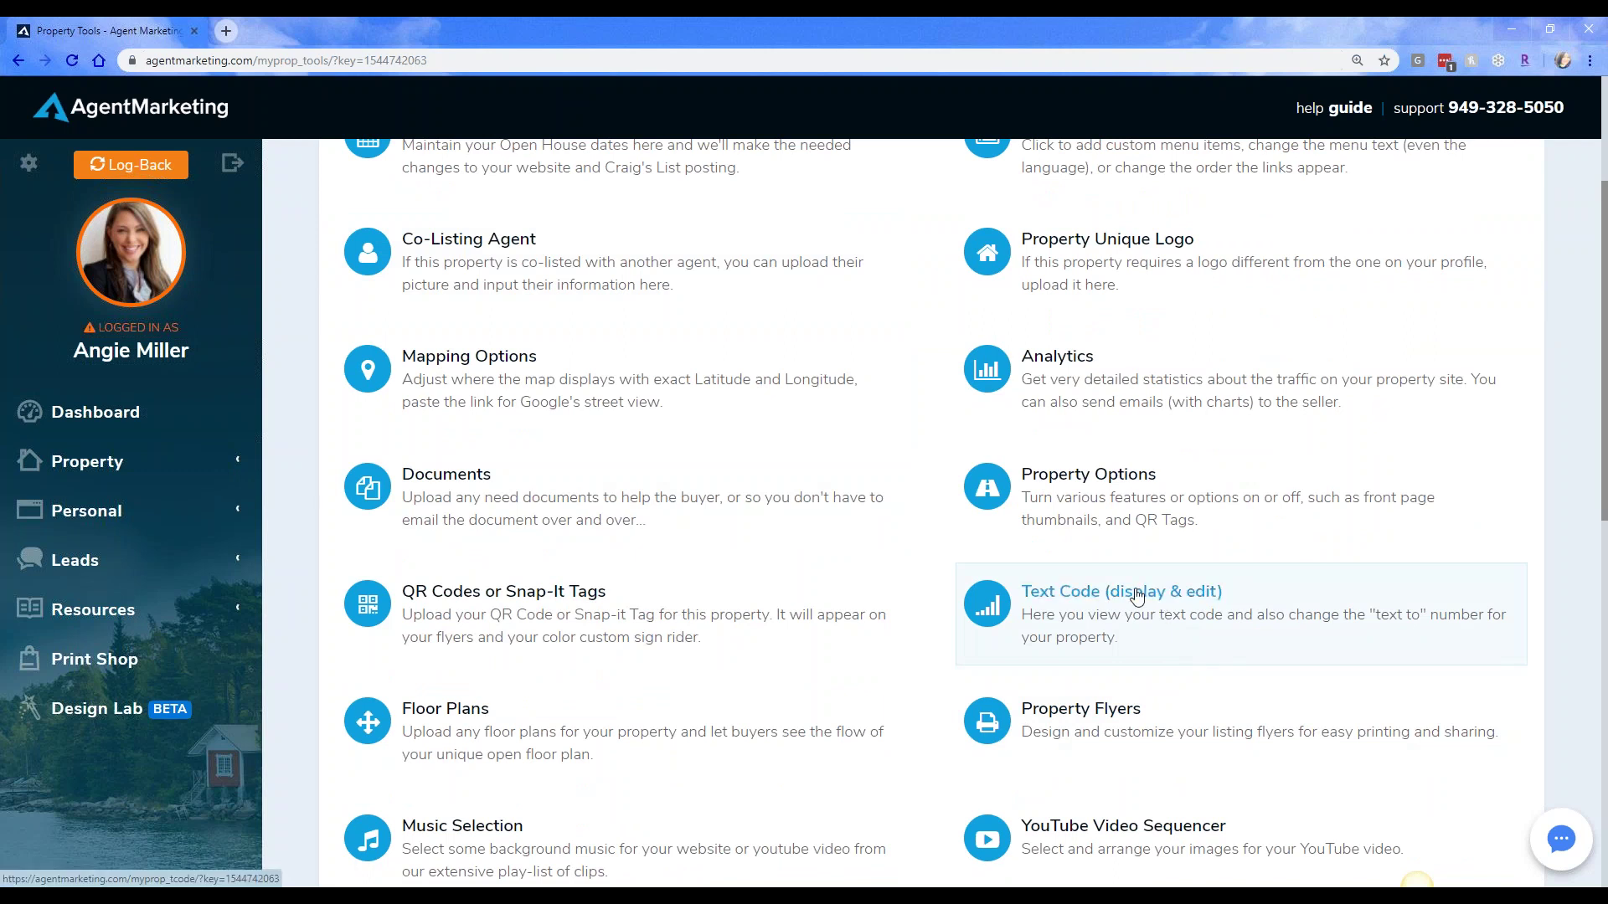
{"action": "left_click", "coordinate": [1137, 594]}
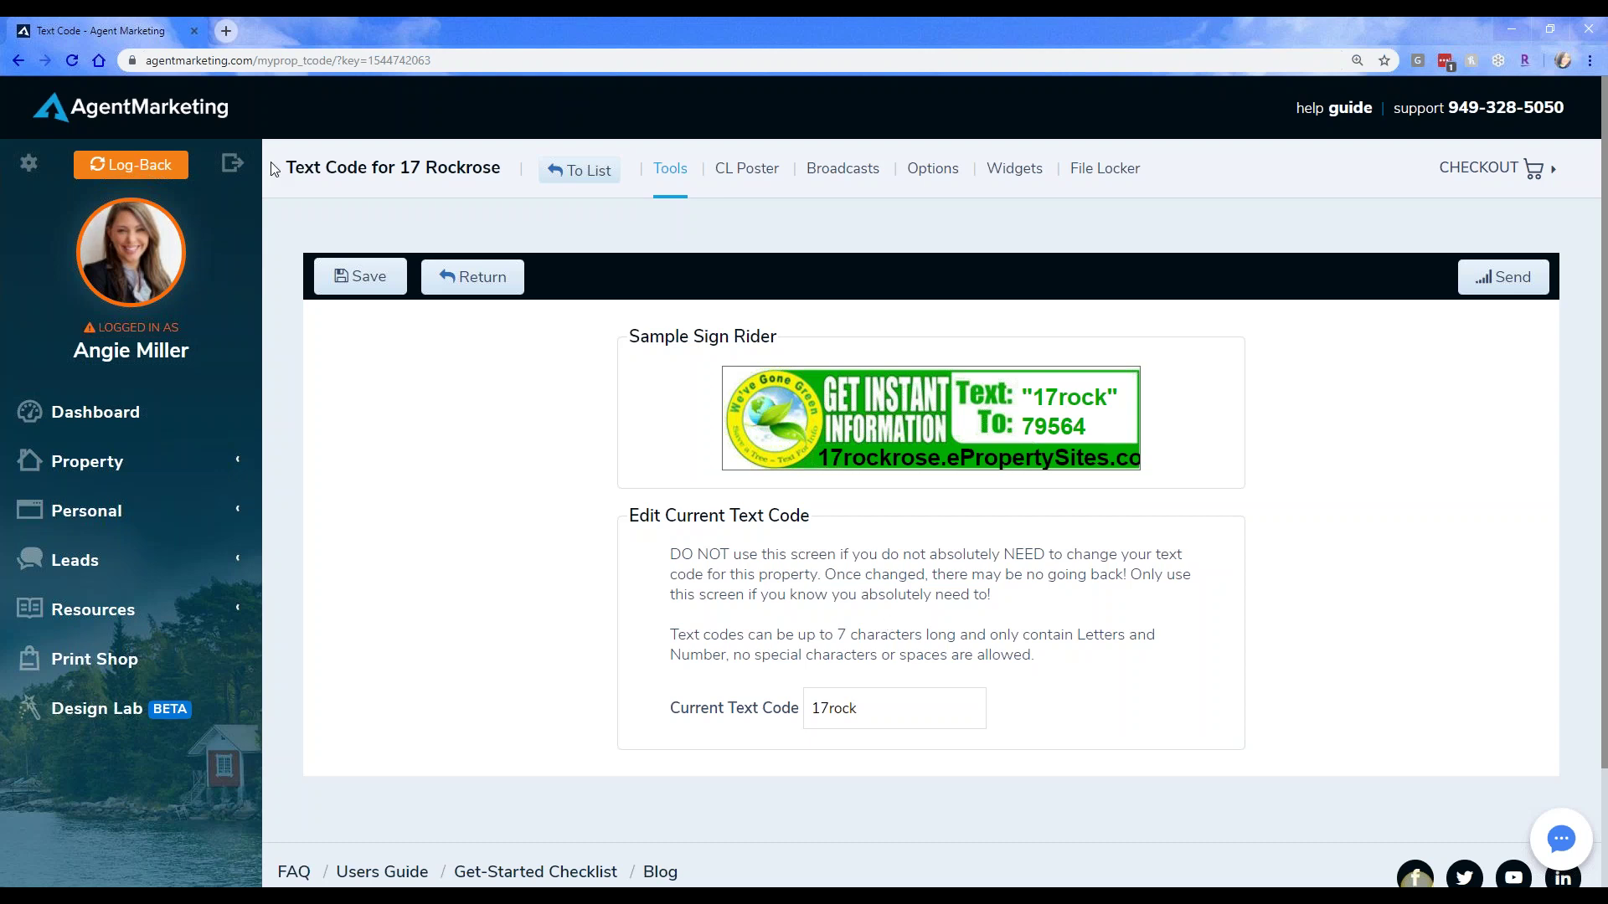
{"action": "left_click", "coordinate": [475, 278]}
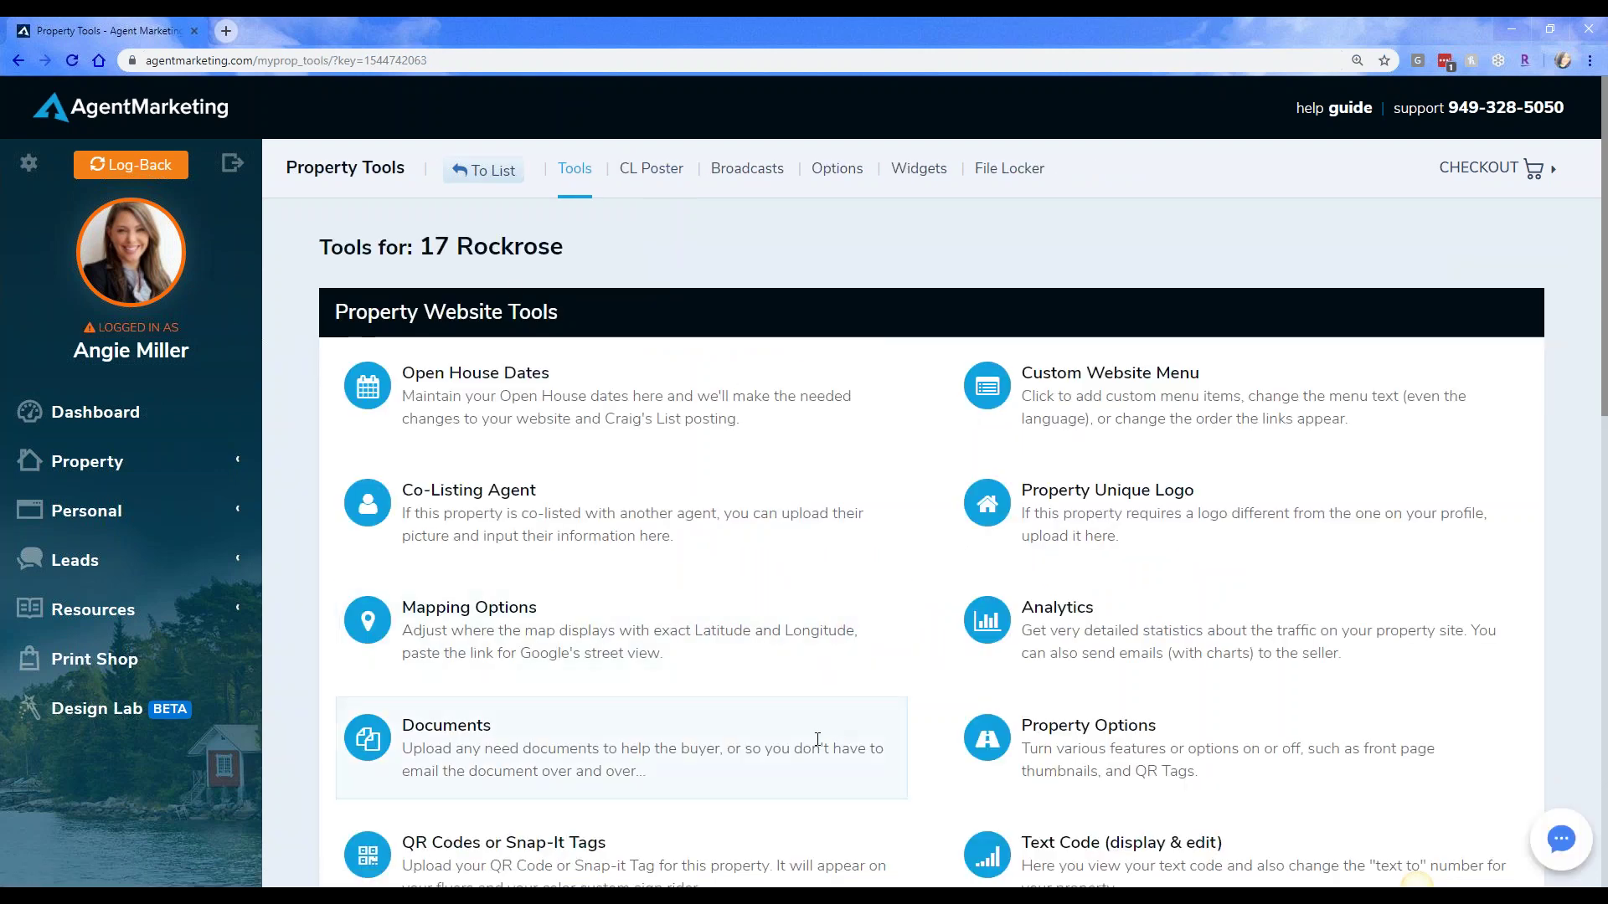
Open Property Flyers for 17 Rockrose and display the selectable designs for the Property flyer.
{"action": "scroll", "coordinate": [844, 683], "scroll_direction": "down", "scroll_amount": 5}
{"action": "scroll", "coordinate": [798, 687], "scroll_direction": "down", "scroll_amount": 1}
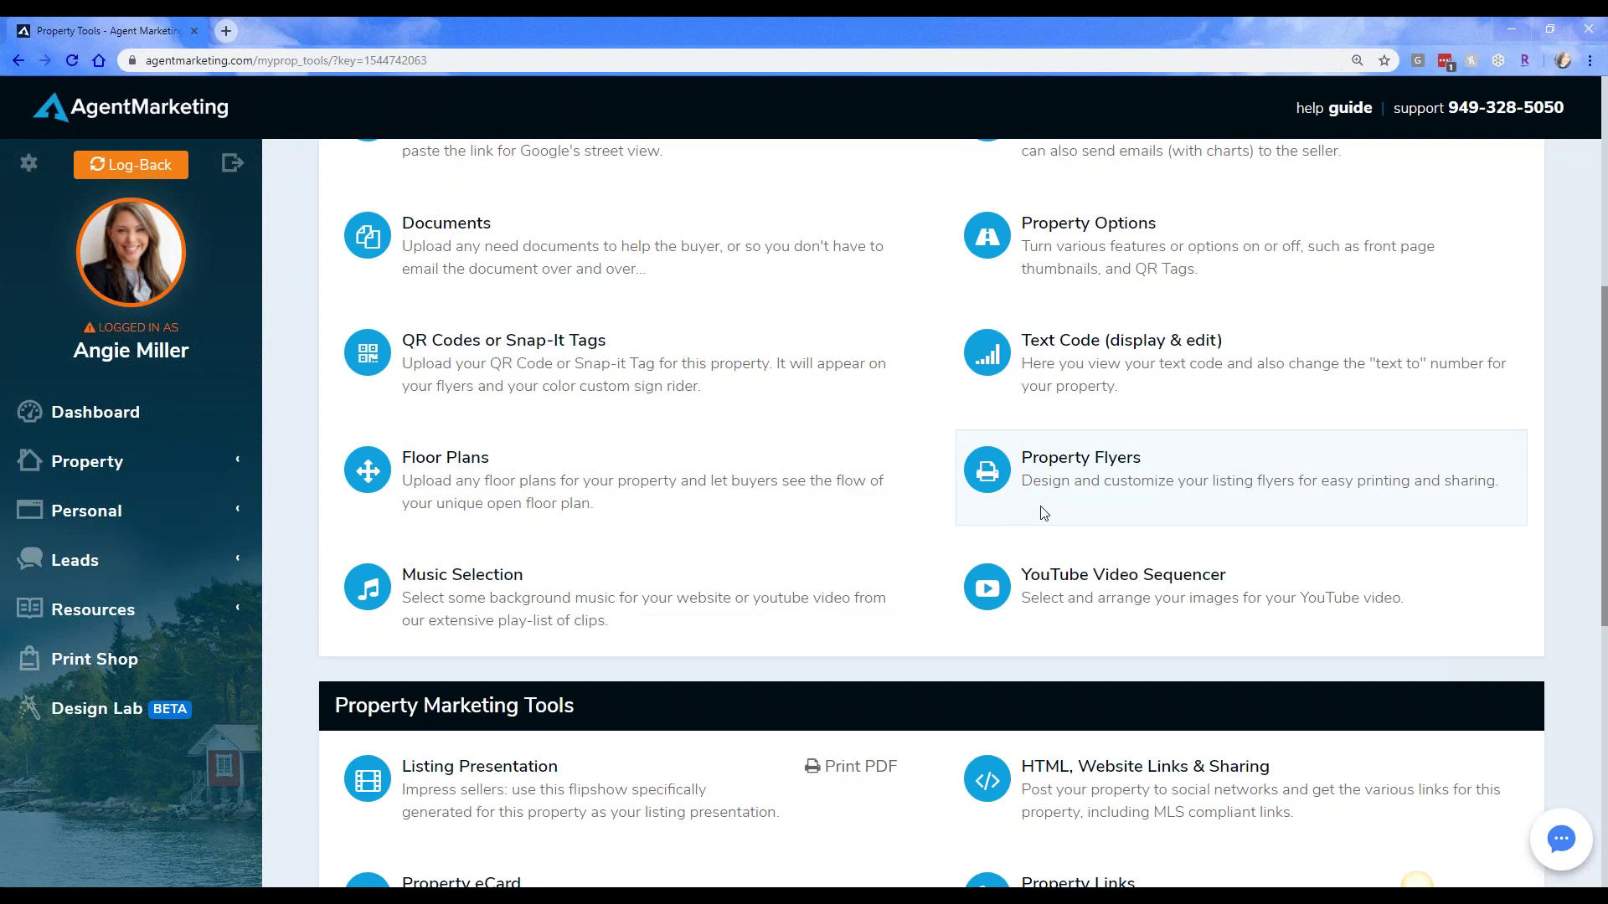
{"action": "left_click", "coordinate": [1091, 459]}
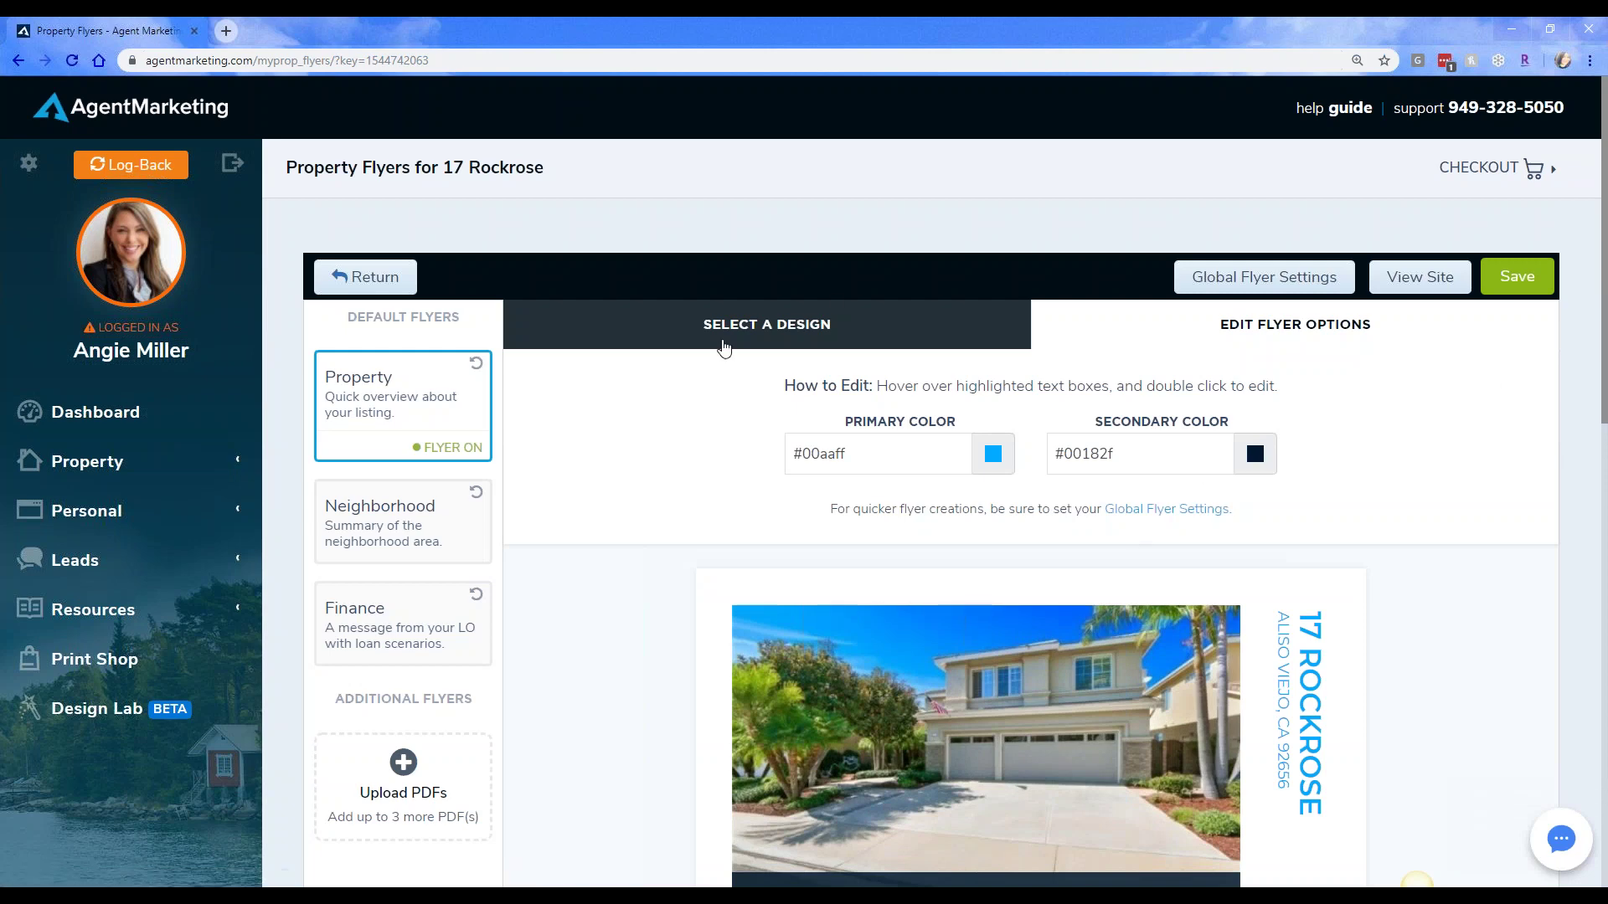
{"action": "left_click", "coordinate": [761, 324]}
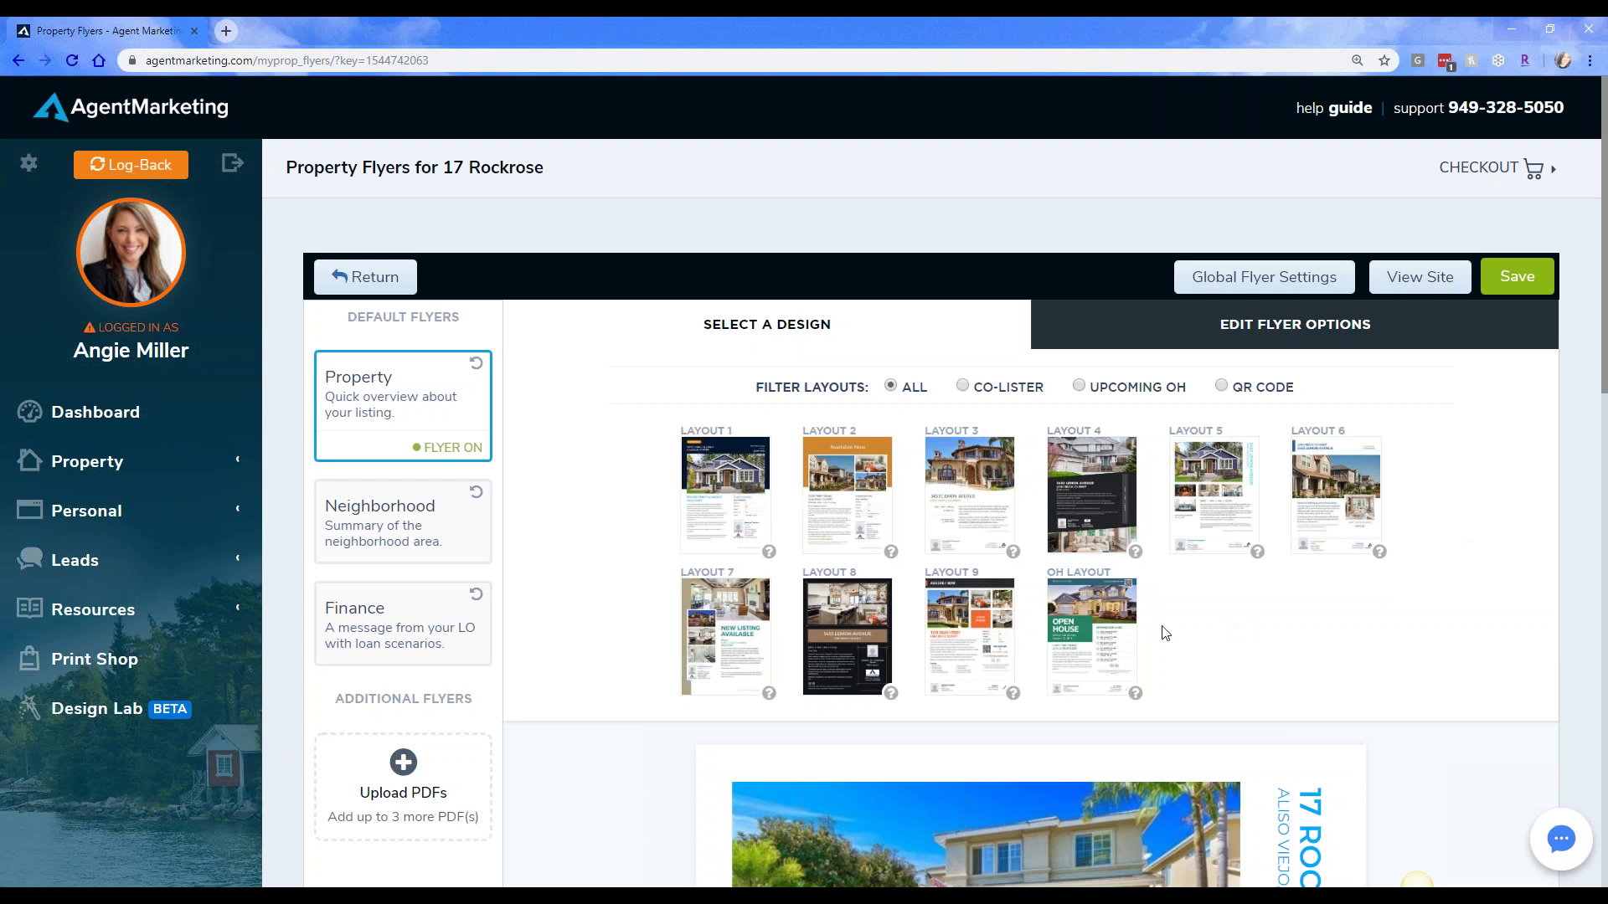
Filter the flyer layouts by Co-Lister, Upcoming OH and QR Code in turn, and show all layouts again.
{"action": "left_click", "coordinate": [963, 386]}
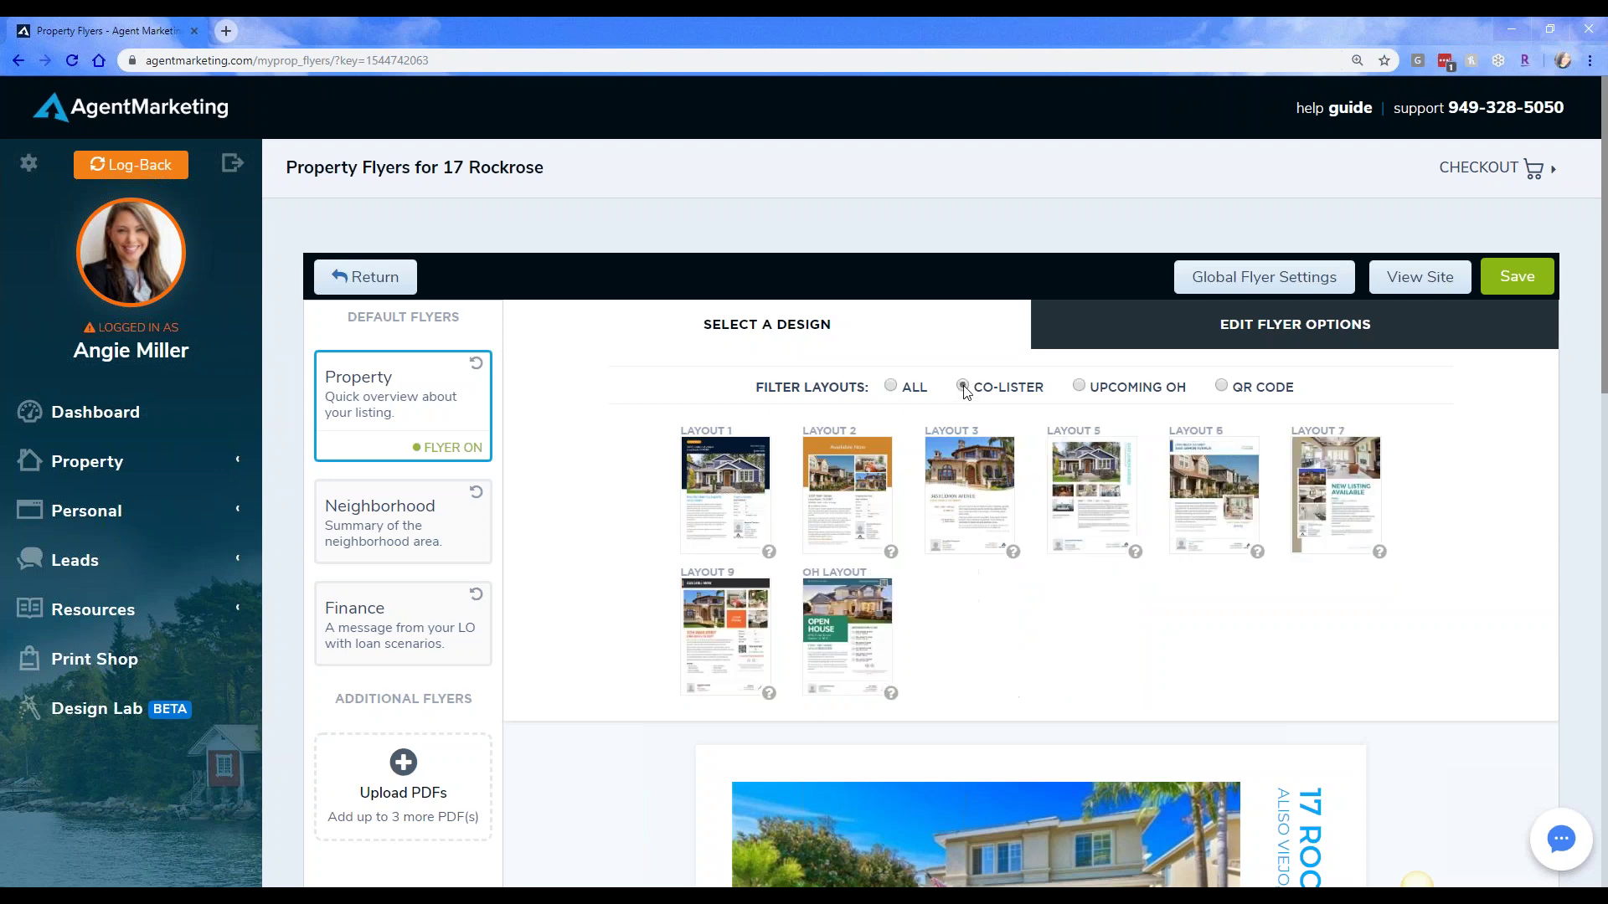
{"action": "left_click", "coordinate": [1128, 388]}
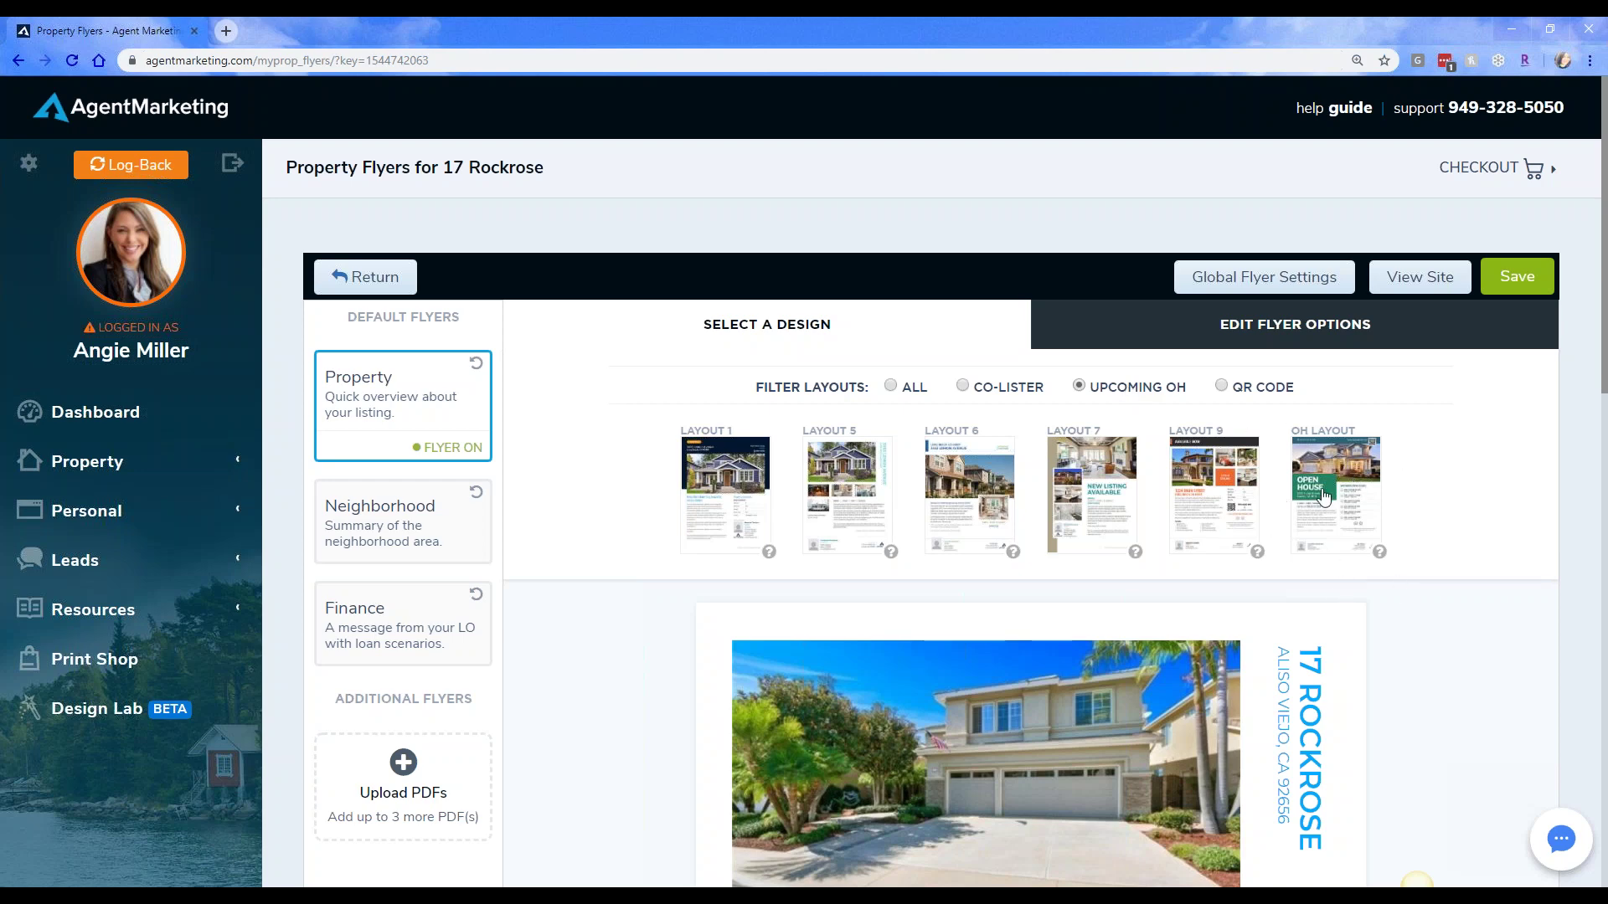
{"action": "left_click", "coordinate": [1222, 387]}
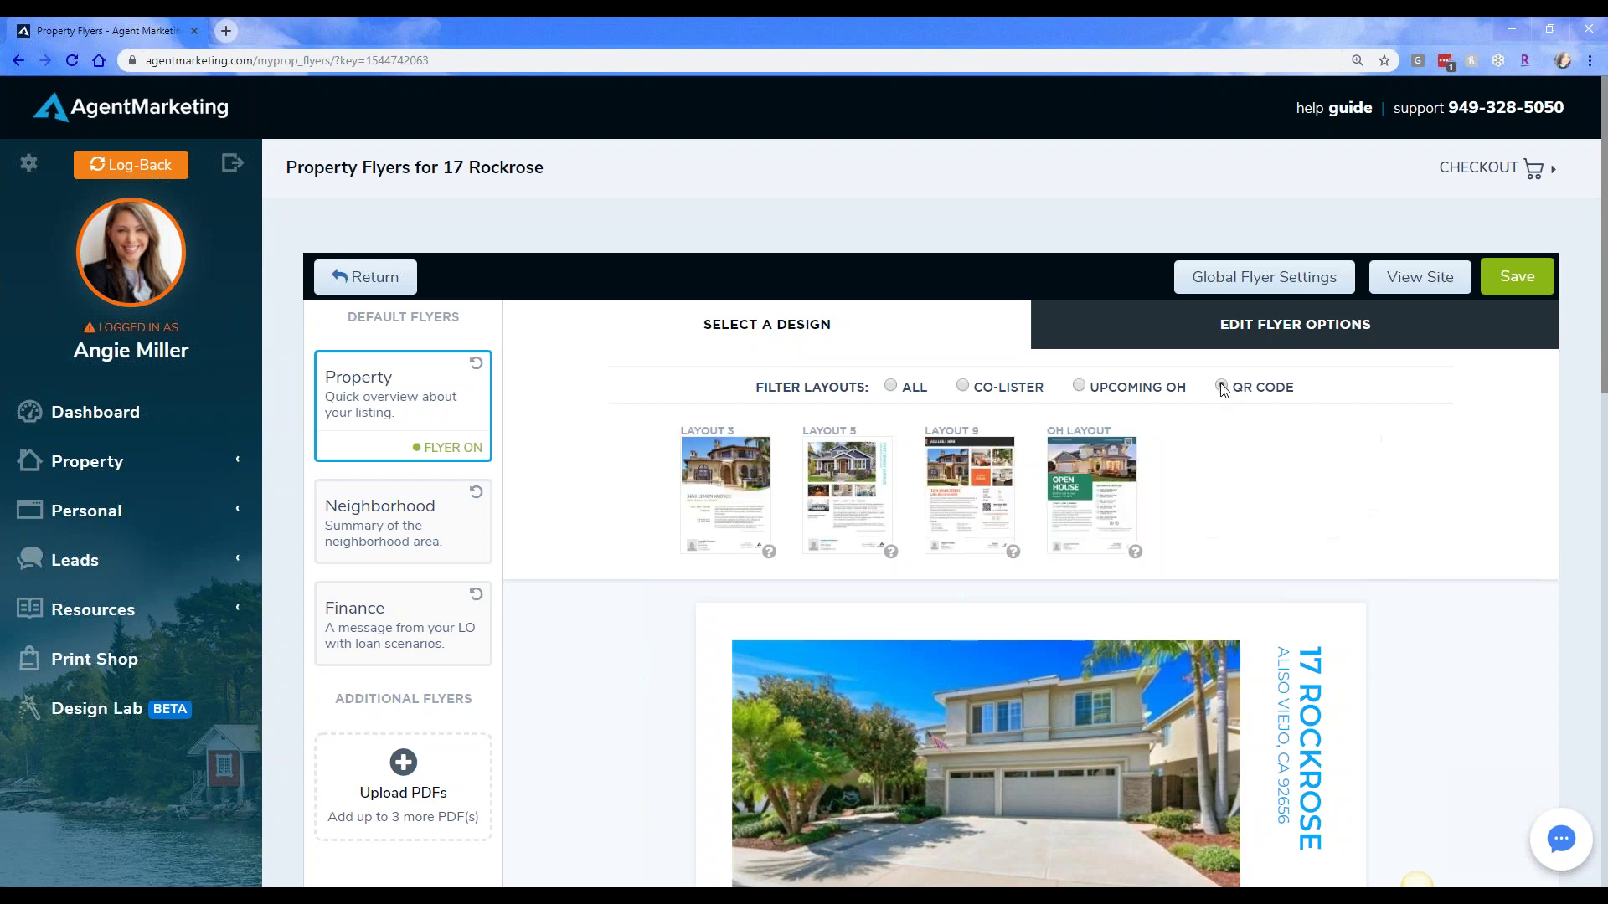
{"action": "left_click", "coordinate": [892, 388]}
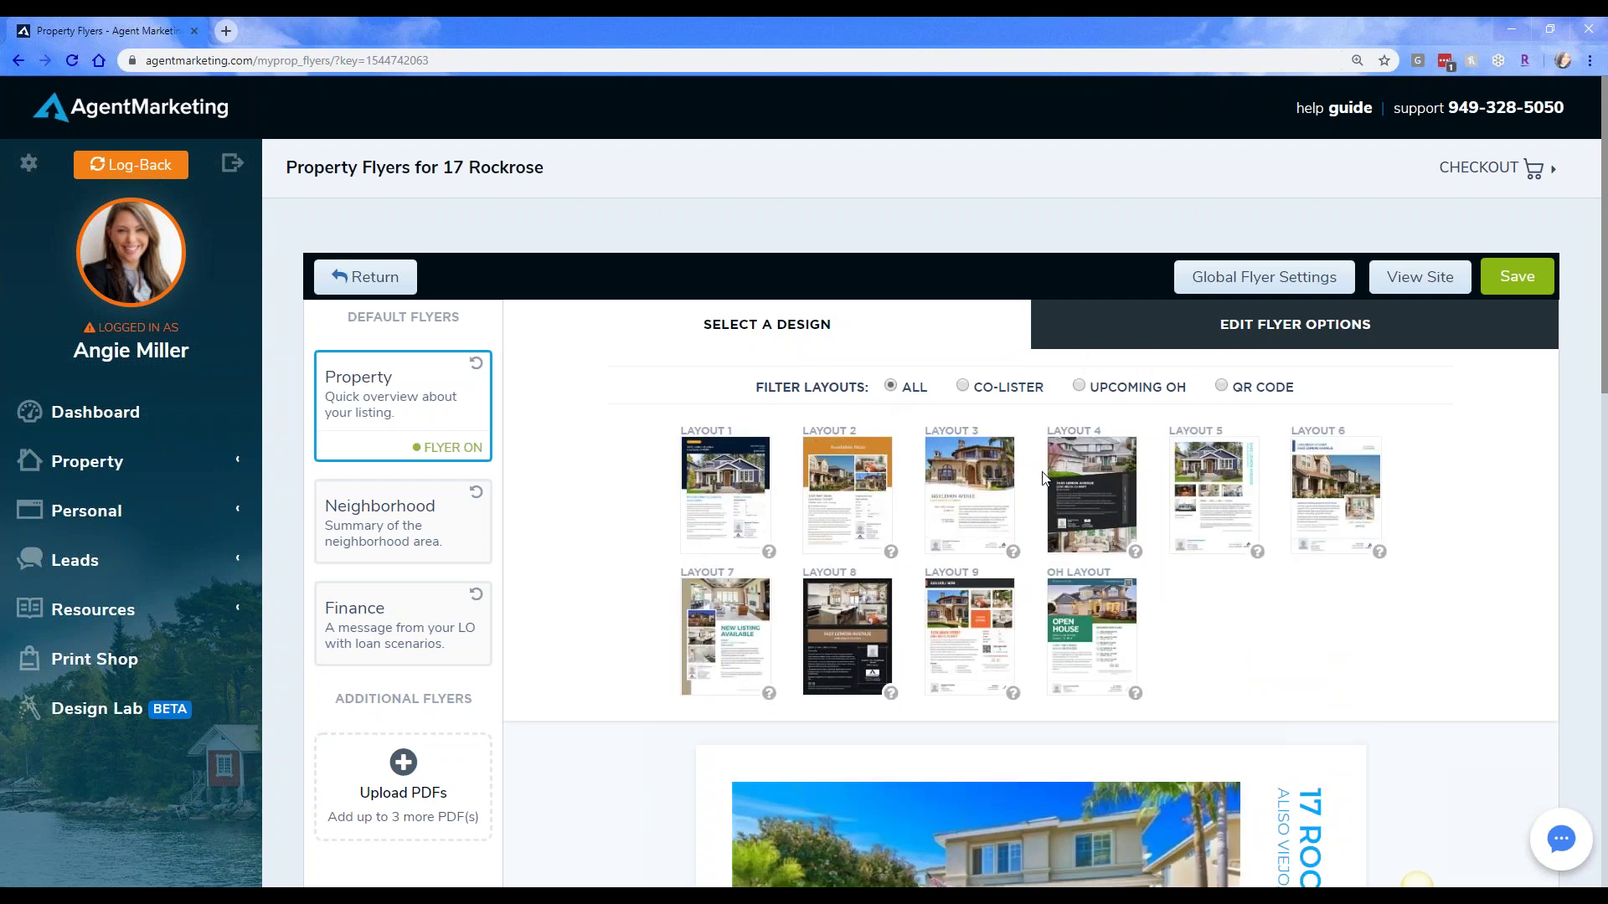
Show the Property flyer's editing options and replace its main photo with the swimming pool picture from the property photos.
{"action": "left_click", "coordinate": [1100, 320]}
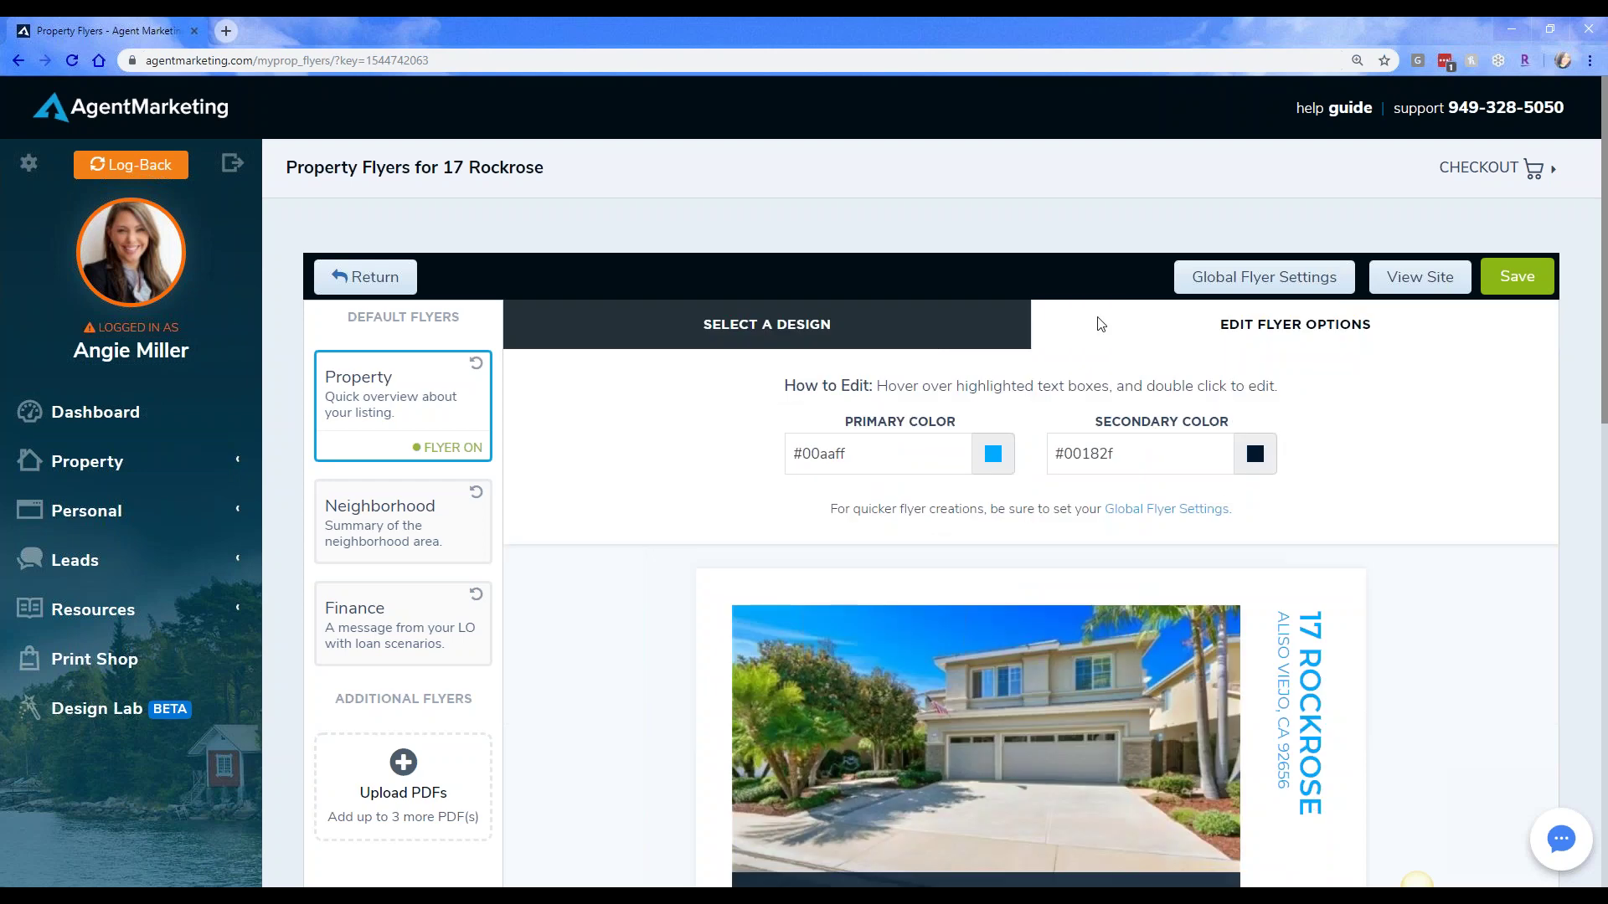
{"action": "scroll", "coordinate": [1088, 373], "scroll_direction": "down", "scroll_amount": 4}
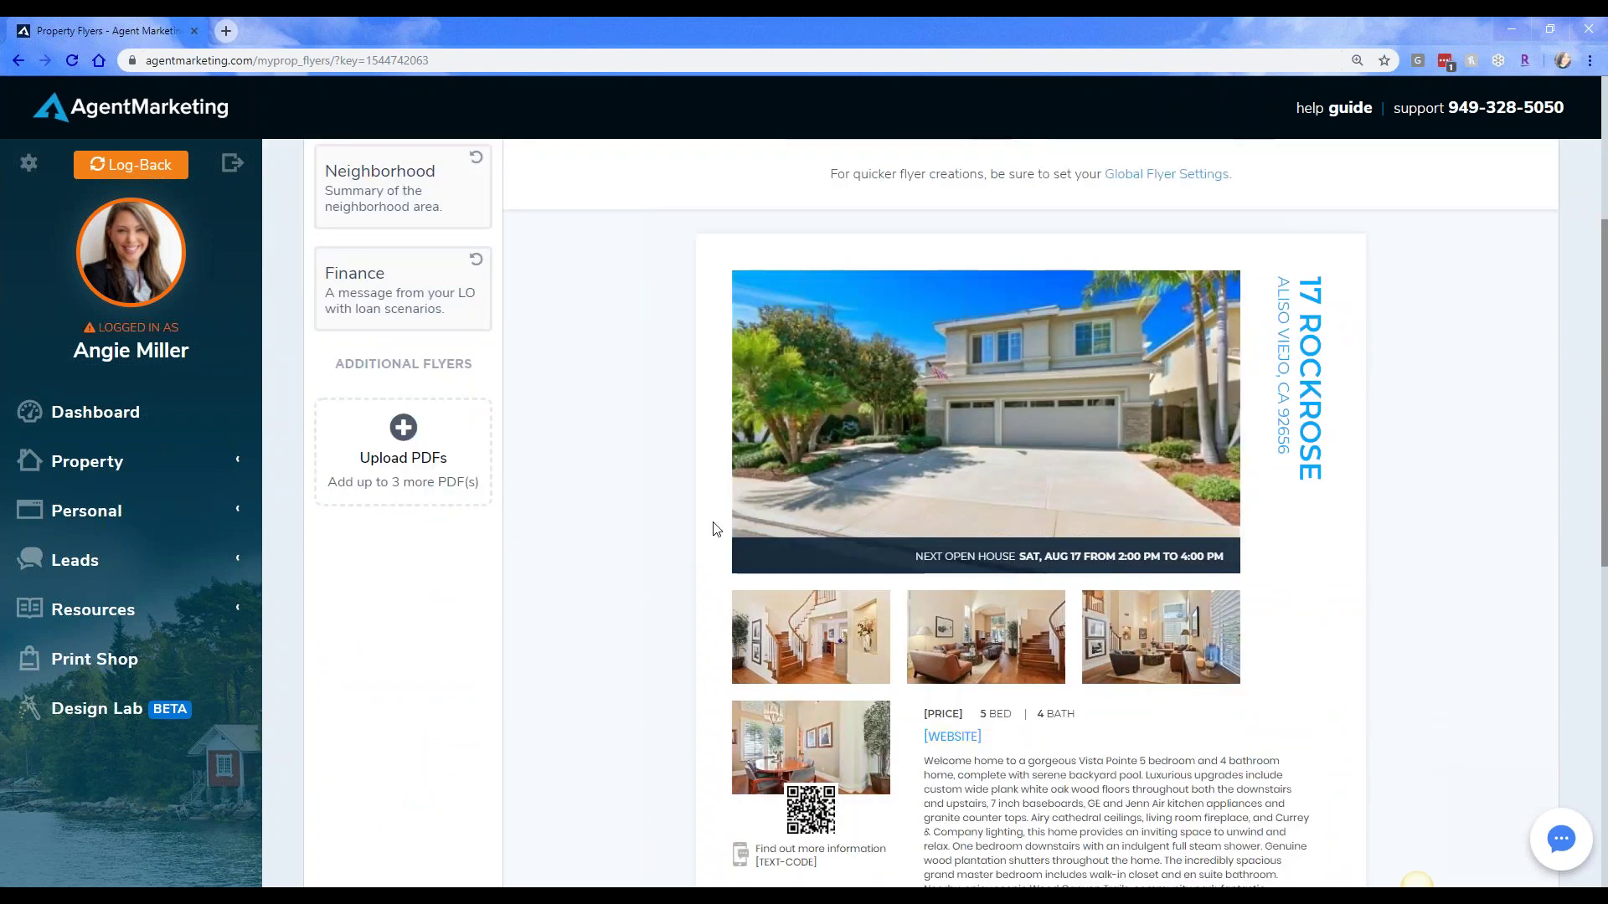
{"action": "left_click", "coordinate": [917, 366]}
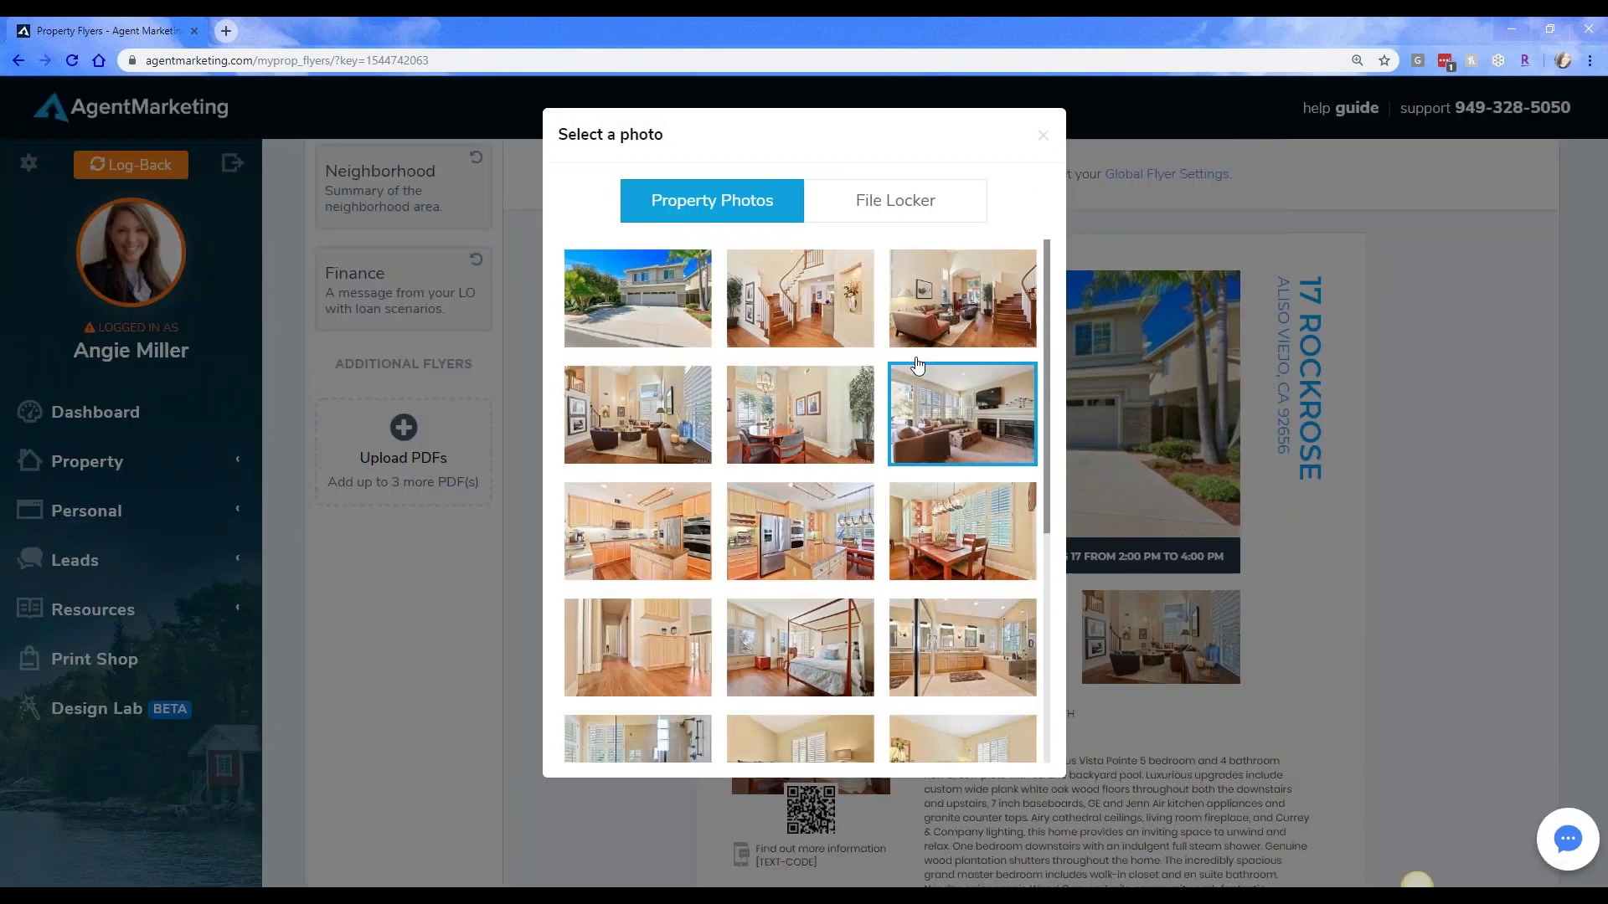
{"action": "scroll", "coordinate": [972, 657], "scroll_direction": "down", "scroll_amount": 3}
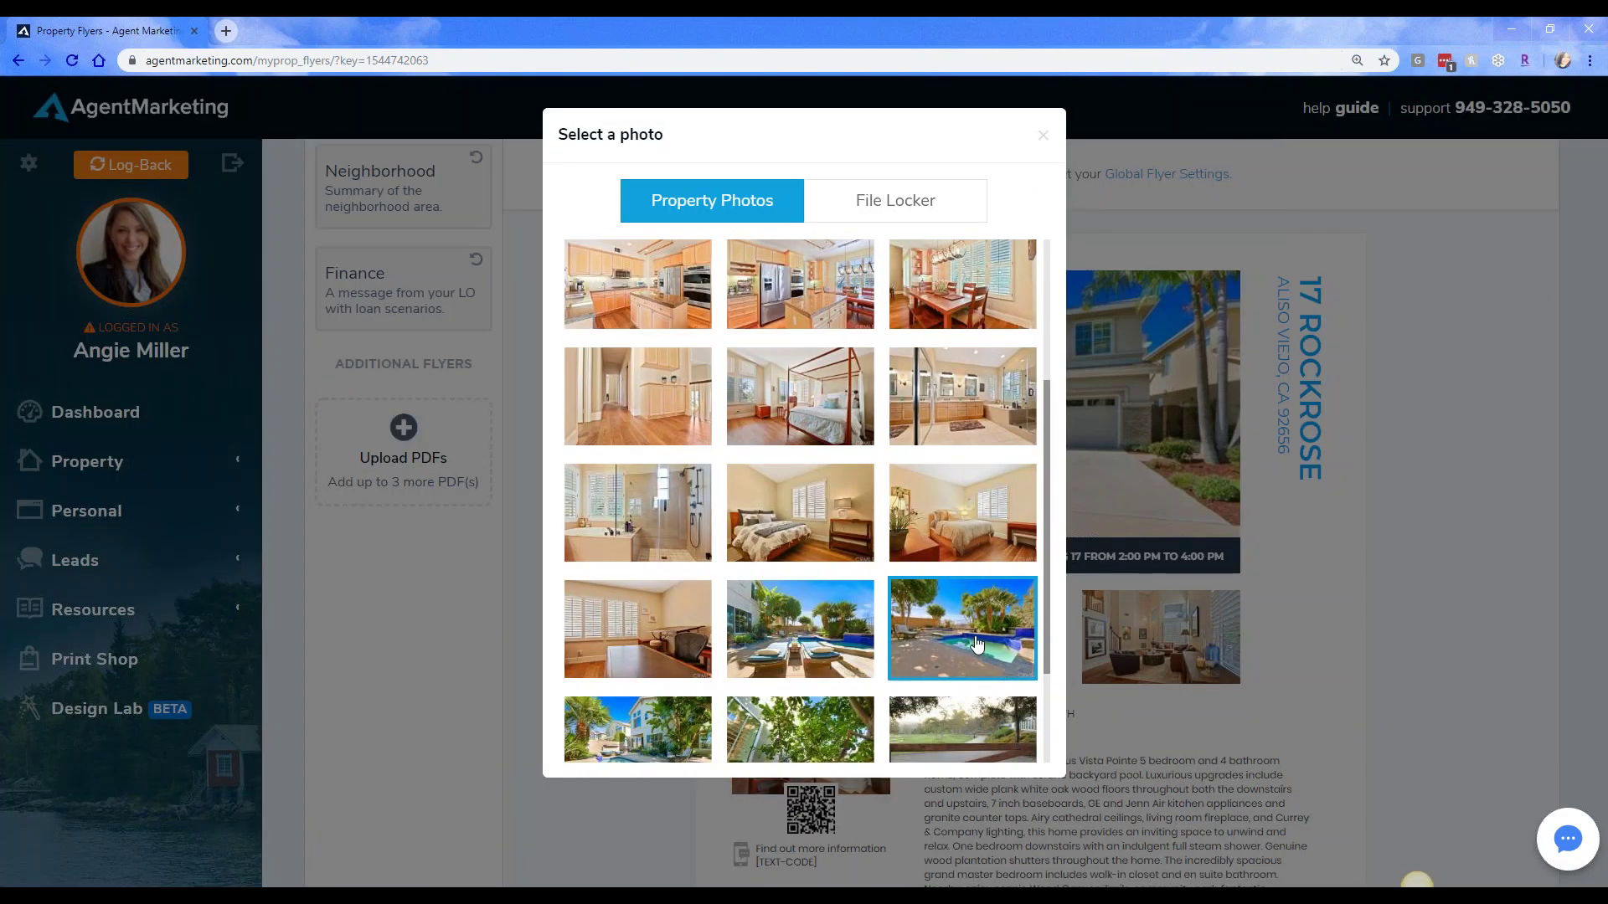
{"action": "left_click", "coordinate": [977, 643]}
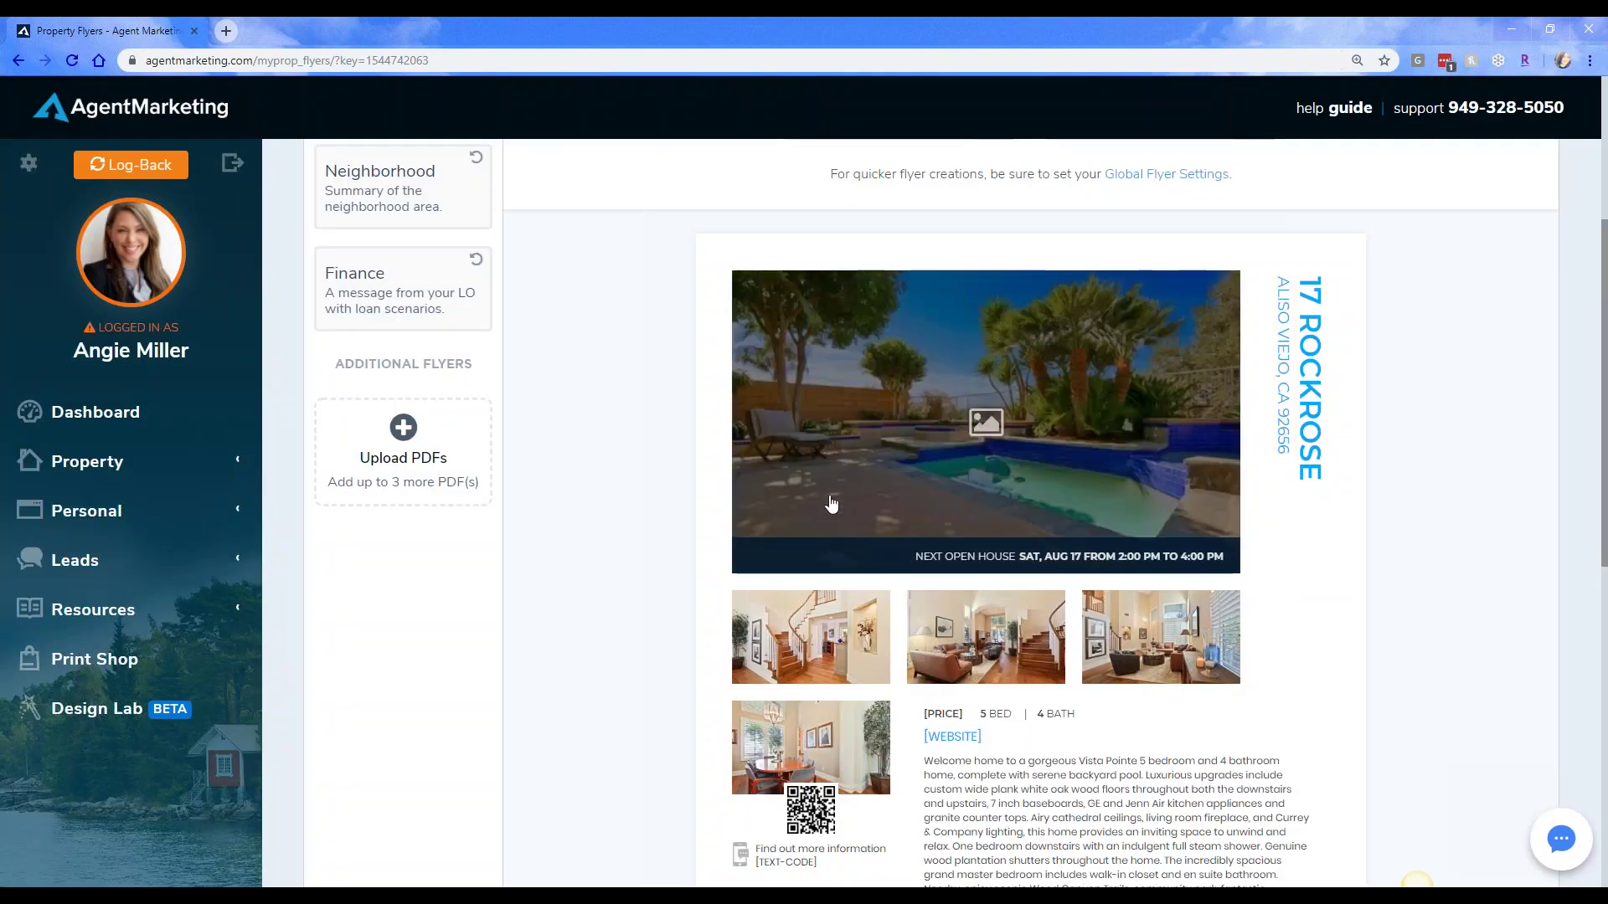
Change the flyer's main photo back to the front view of the house with the garage and driveway.
{"action": "left_click", "coordinate": [831, 504]}
{"action": "scroll", "coordinate": [645, 377], "scroll_direction": "up", "scroll_amount": 5}
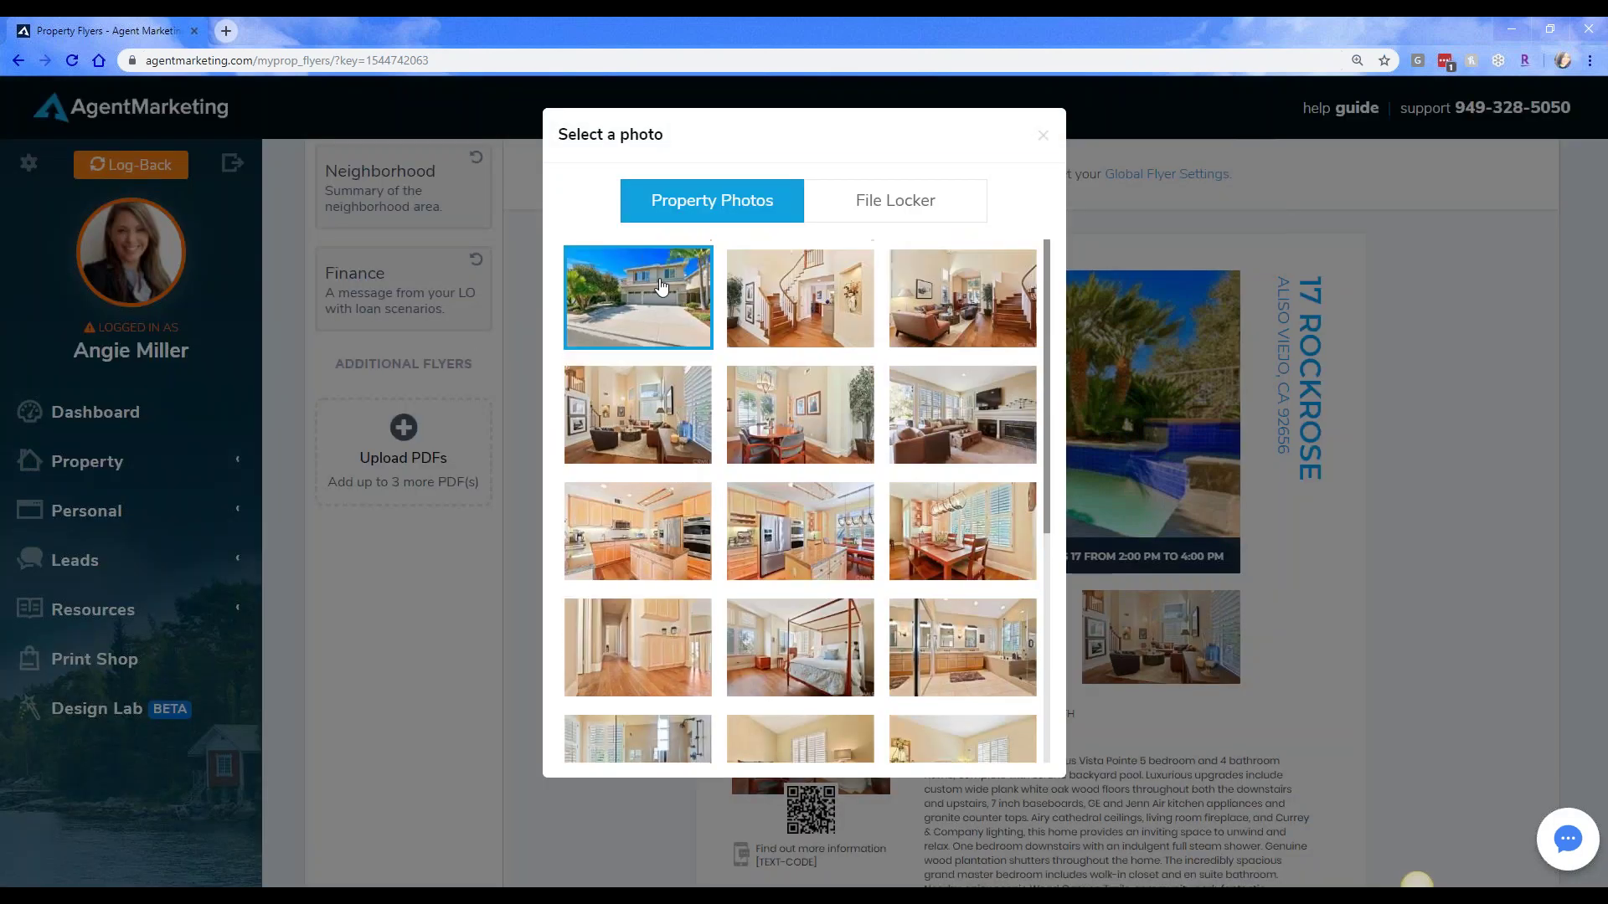
{"action": "left_click", "coordinate": [661, 289]}
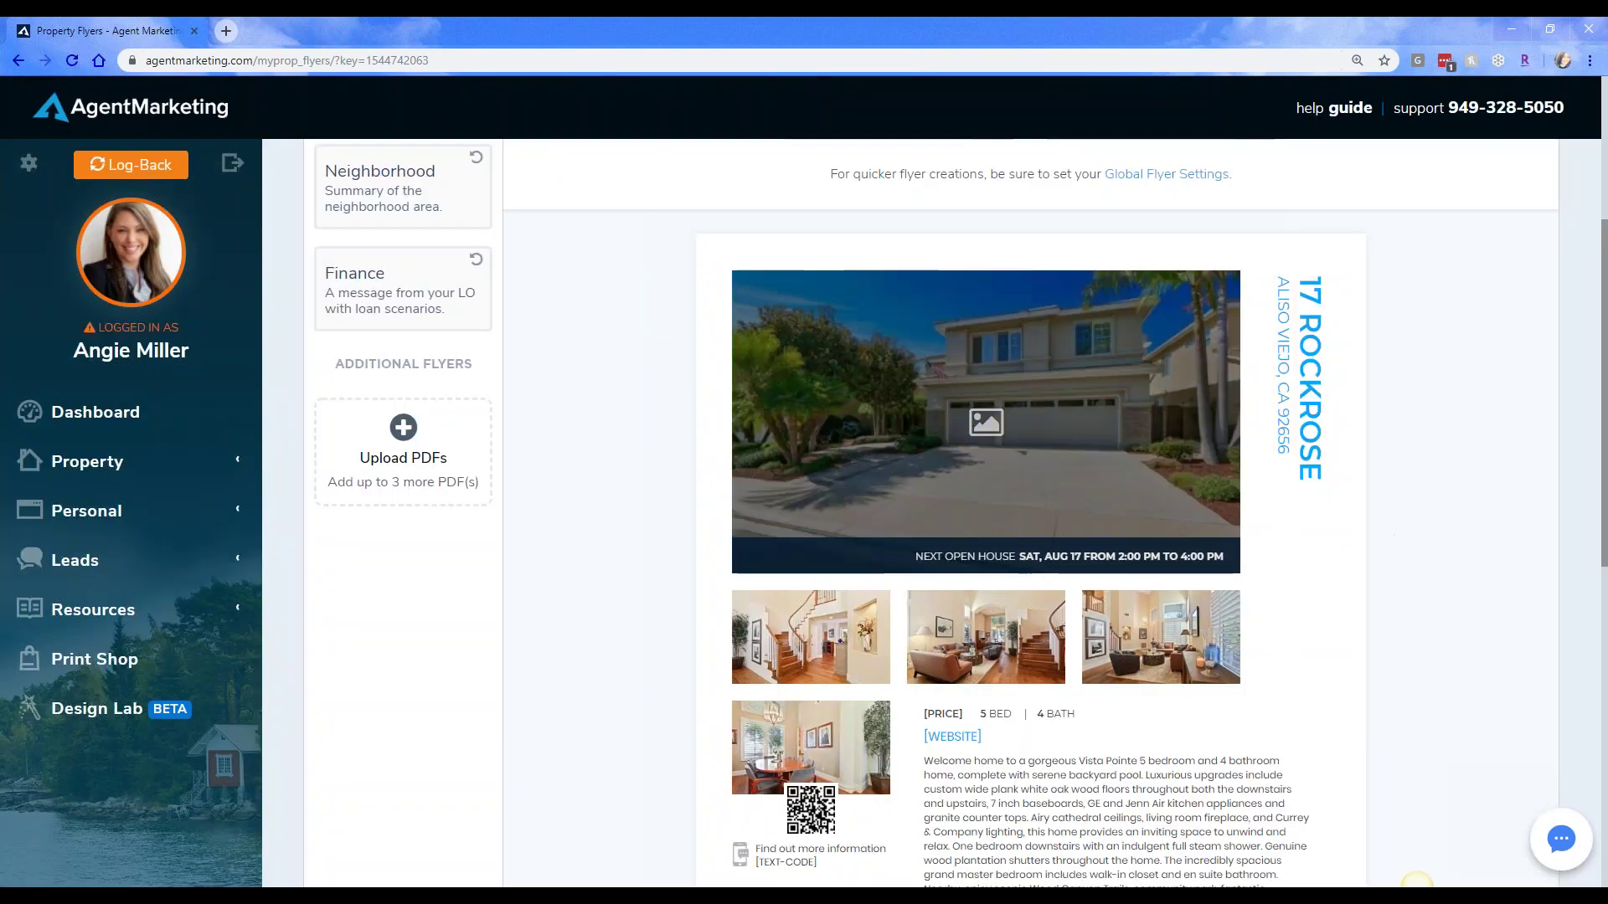
Examine the editable text areas on the Property flyer, including the description, contact details and vertical address.
{"action": "scroll", "coordinate": [1088, 737], "scroll_direction": "down", "scroll_amount": 2}
{"action": "scroll", "coordinate": [1047, 590], "scroll_direction": "down", "scroll_amount": 1}
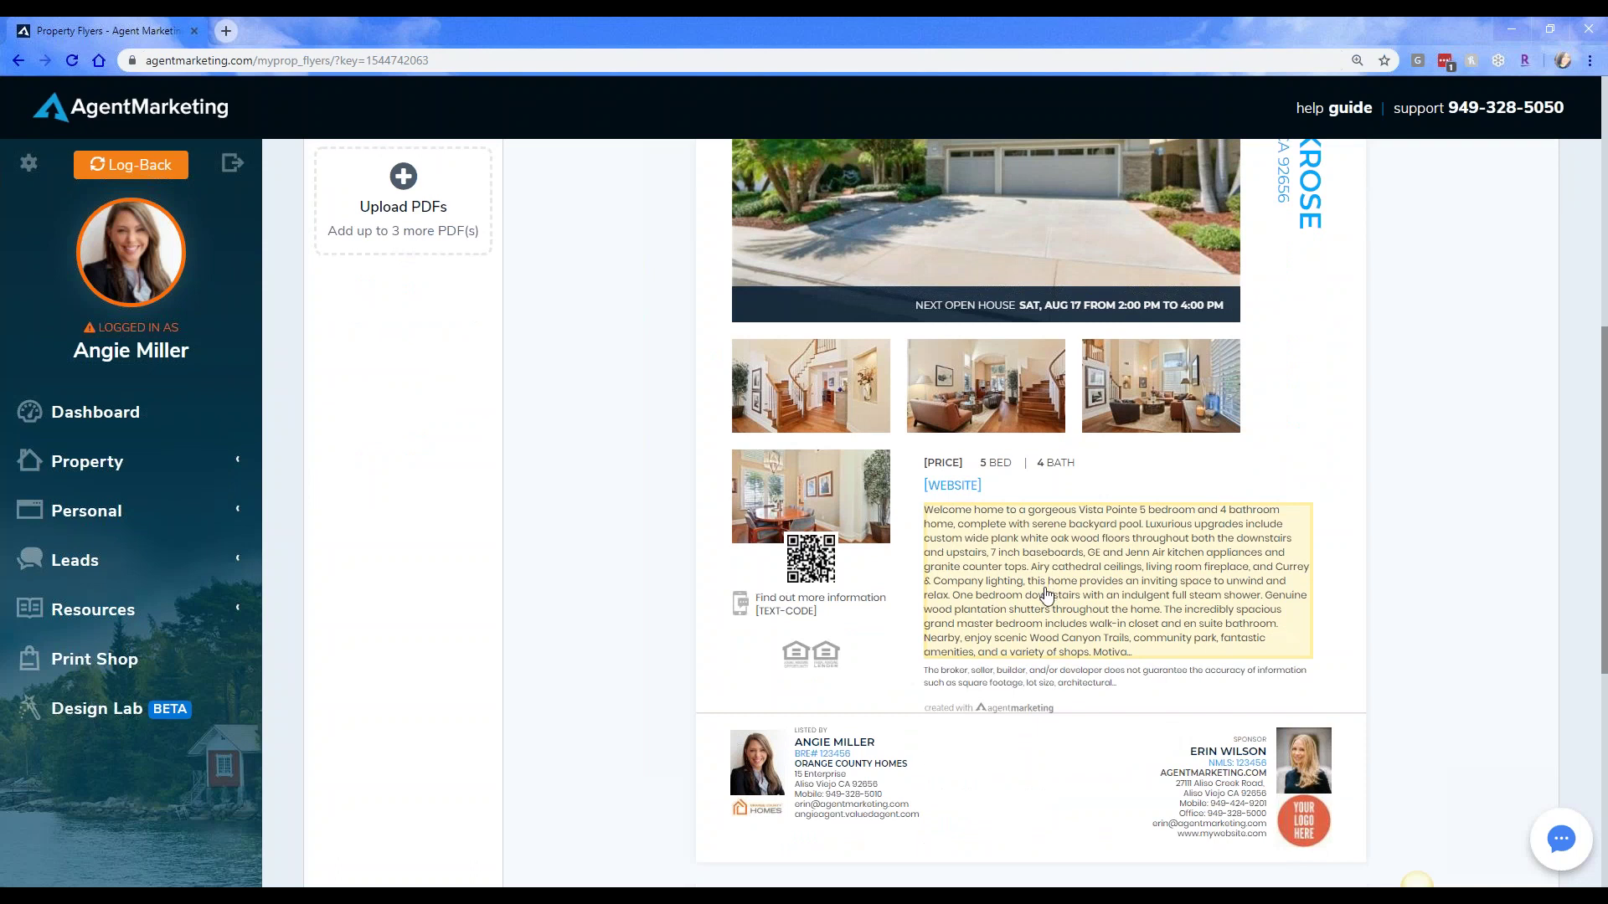
{"action": "scroll", "coordinate": [1046, 595], "scroll_direction": "up", "scroll_amount": 1}
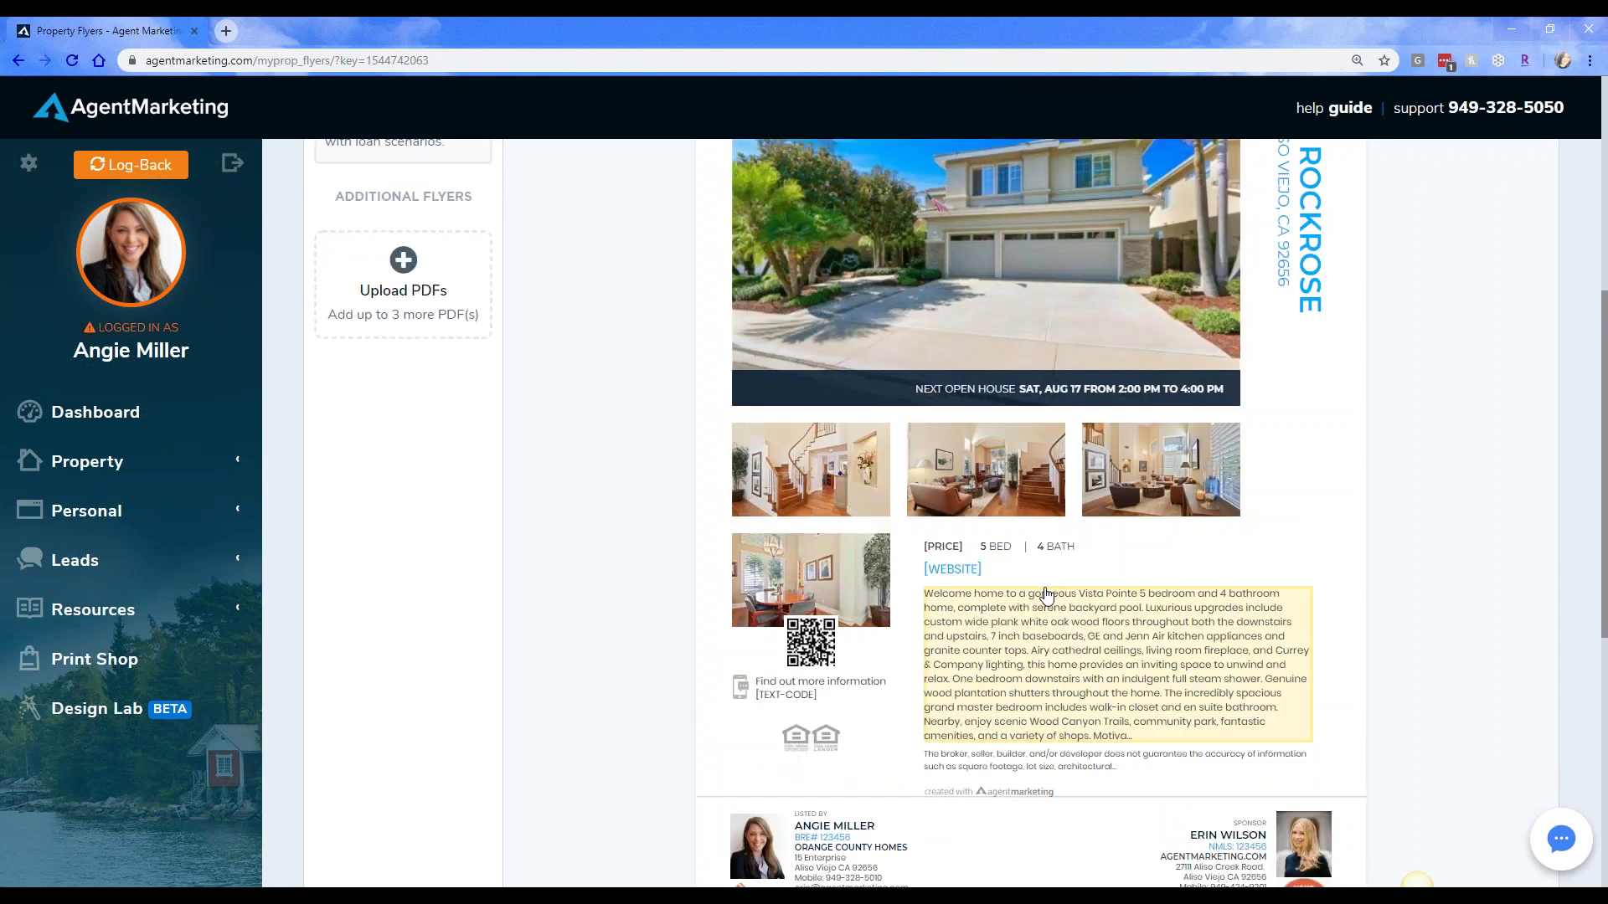
{"action": "scroll", "coordinate": [1046, 595], "scroll_direction": "up", "scroll_amount": 1}
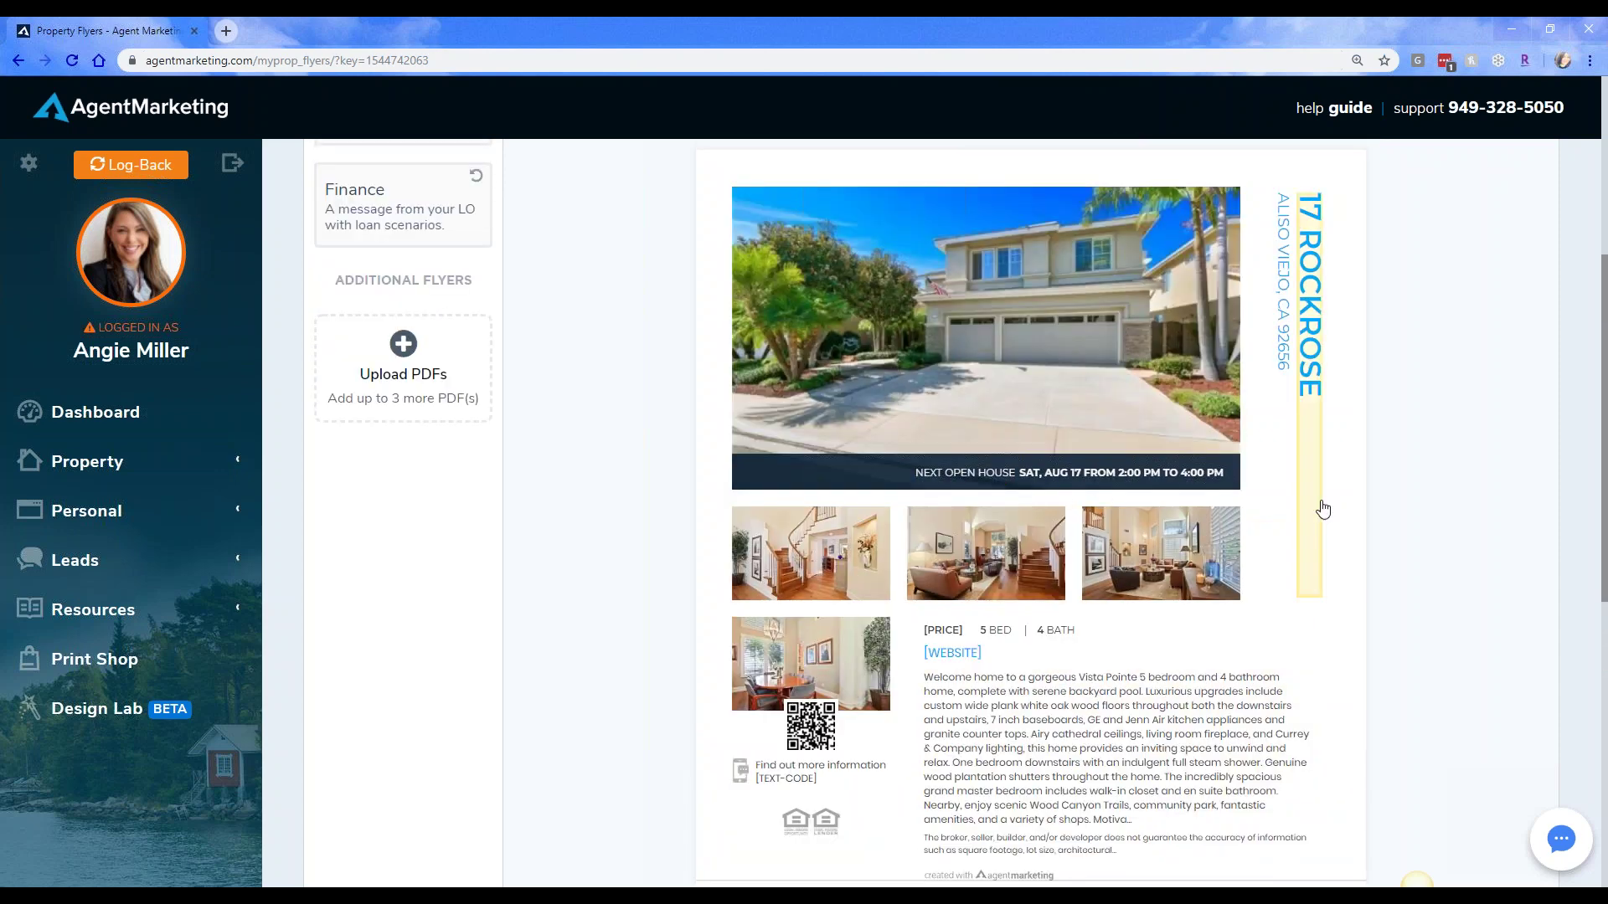
{"action": "scroll", "coordinate": [1366, 728], "scroll_direction": "up", "scroll_amount": 5}
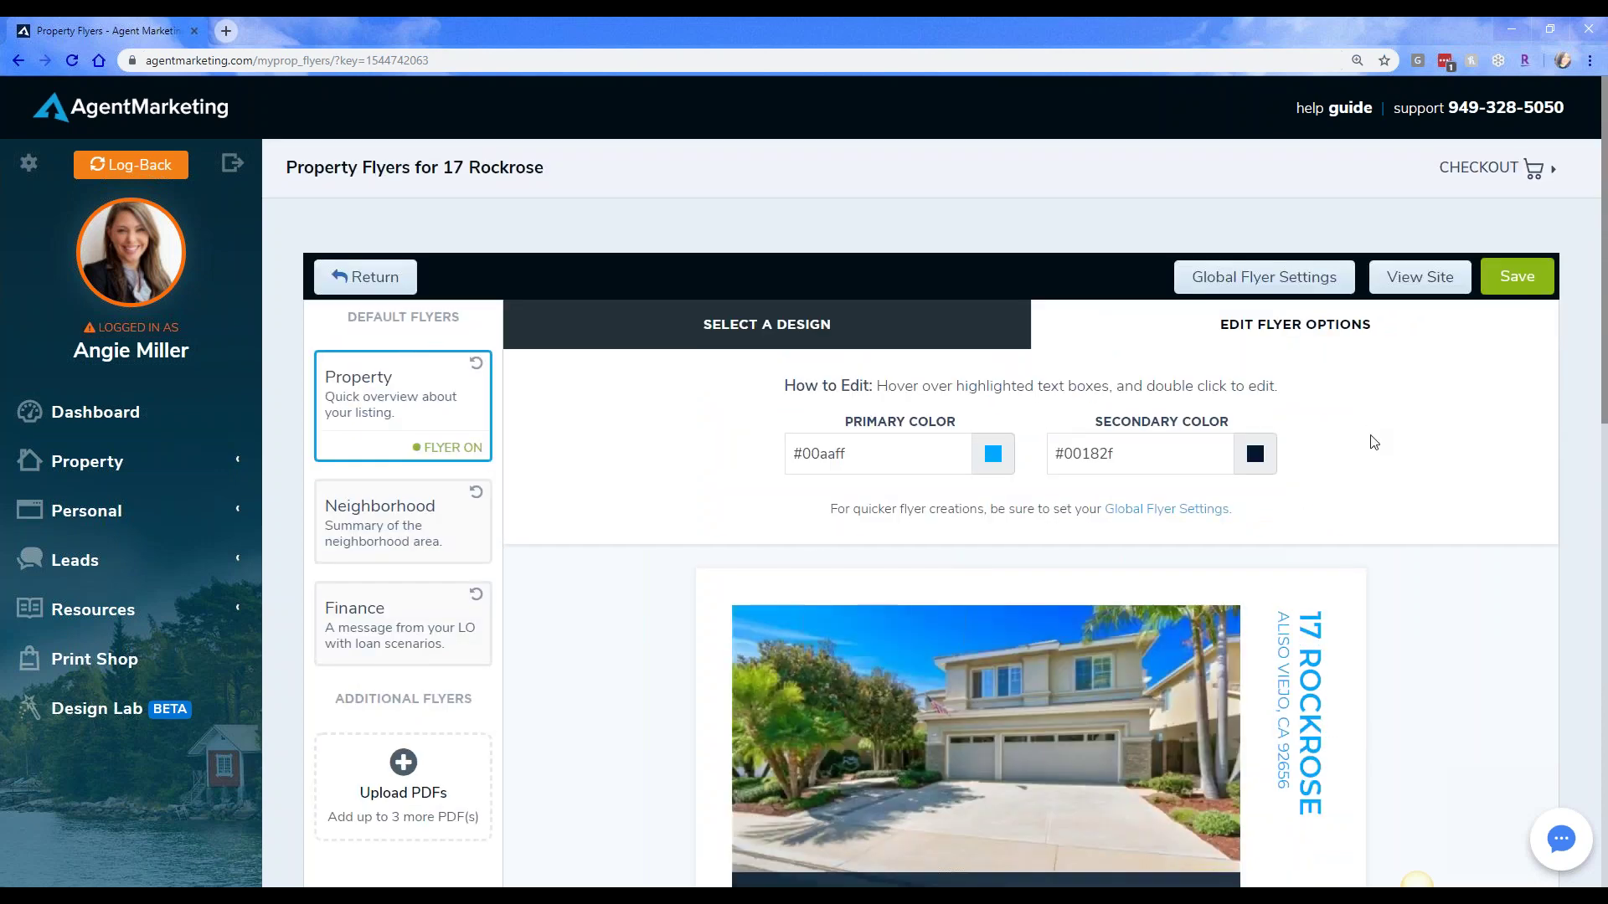
Set the flyer's secondary color to the red shade #cc455f.
{"action": "scroll", "coordinate": [1371, 442], "scroll_direction": "down", "scroll_amount": 2}
{"action": "left_click", "coordinate": [1255, 287]}
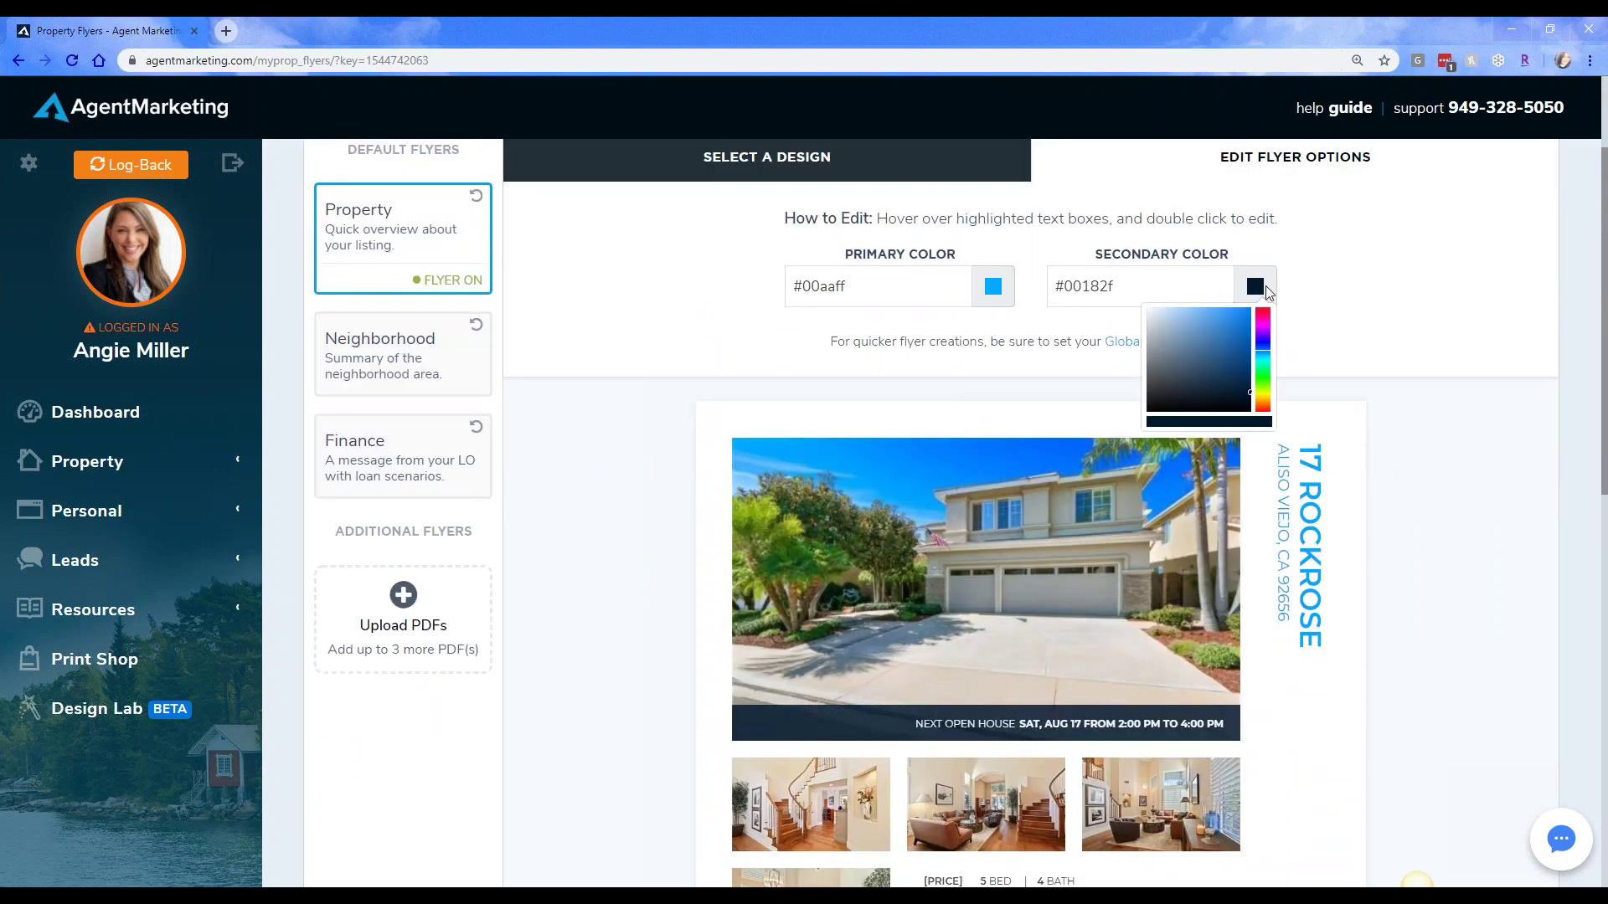
{"action": "left_click", "coordinate": [1263, 324]}
{"action": "left_click_drag", "start_coordinate": [1262, 315], "coordinate": [1262, 310]}
{"action": "left_click", "coordinate": [1215, 329]}
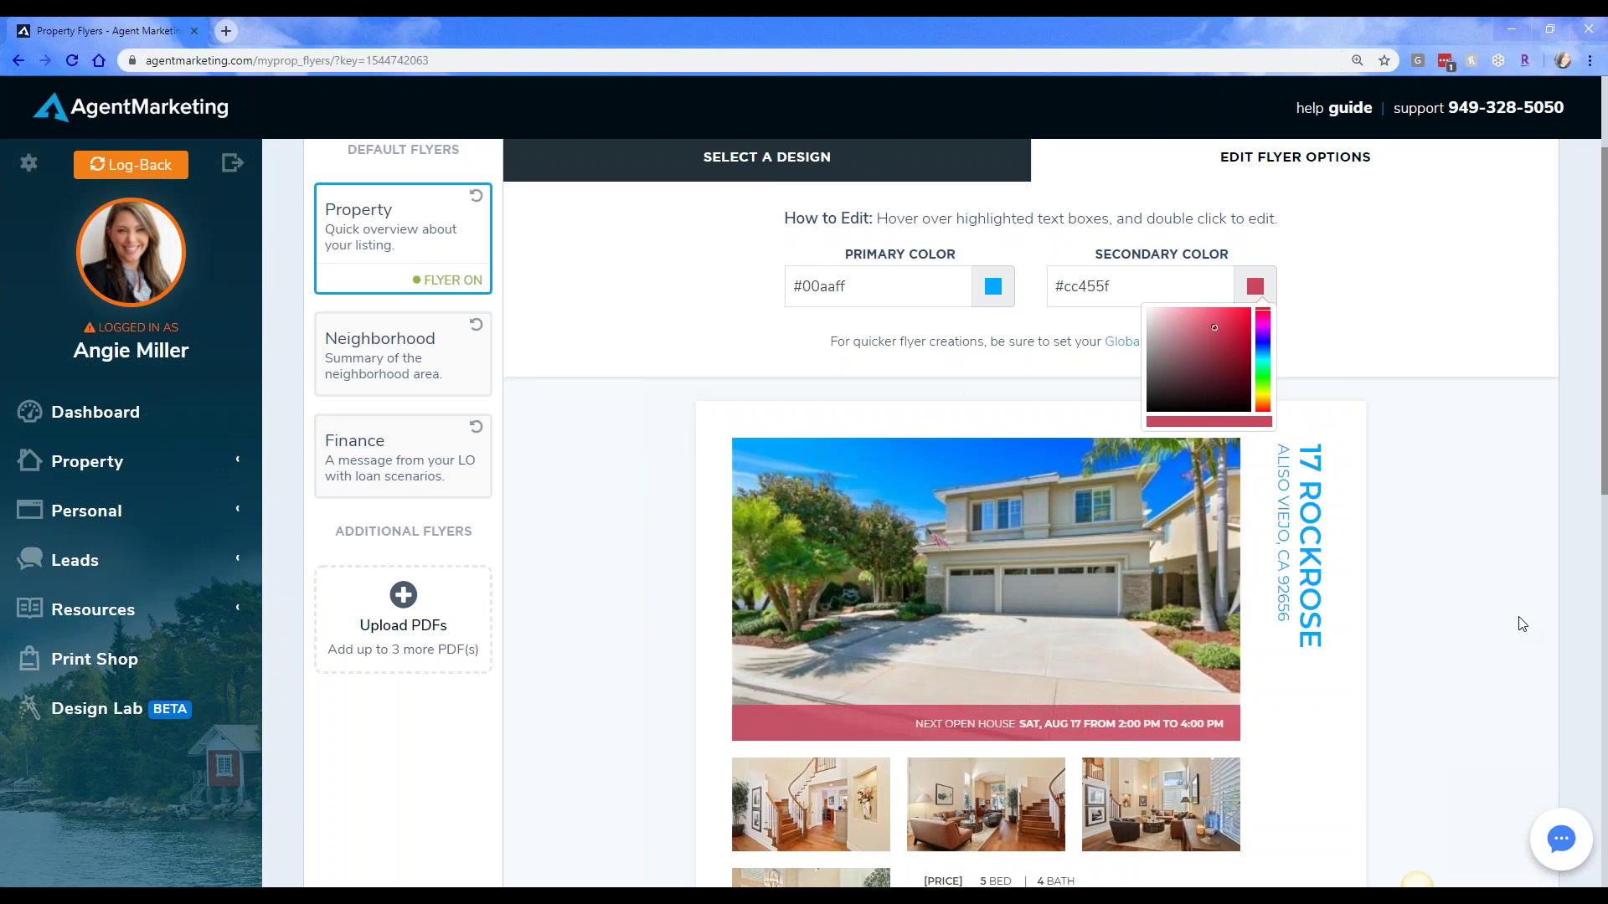
Set the flyer's secondary color to the blue shade #256089 and return to the property tools without saving.
{"action": "left_click", "coordinate": [1262, 339]}
{"action": "left_click_drag", "start_coordinate": [1262, 339], "coordinate": [1262, 350]}
{"action": "left_click", "coordinate": [1222, 355]}
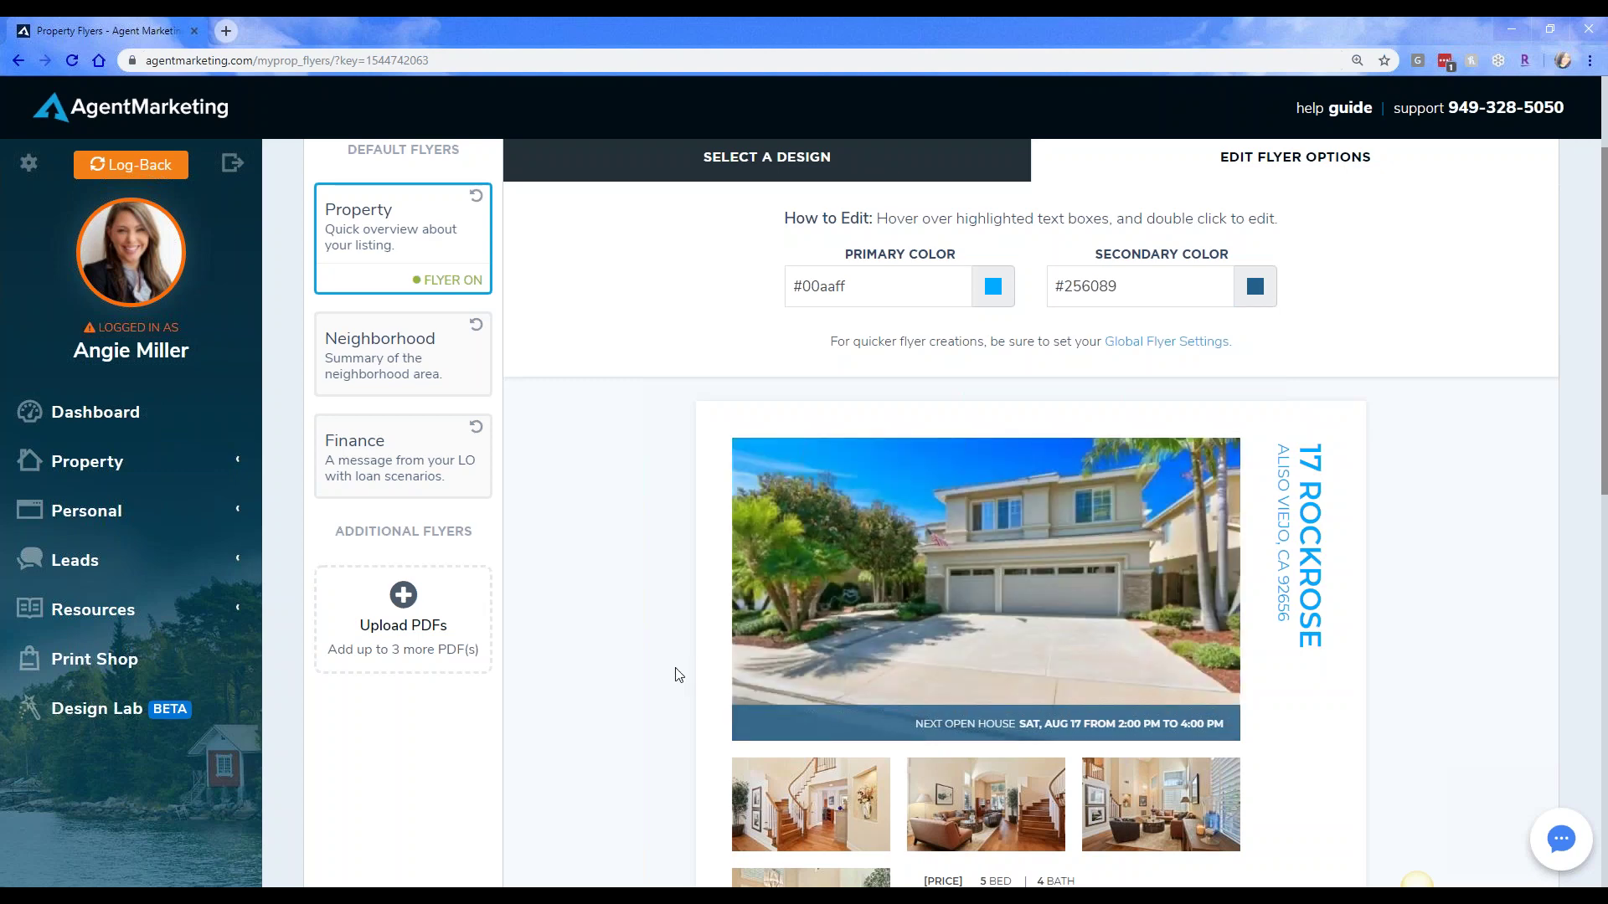
{"action": "scroll", "coordinate": [679, 675], "scroll_direction": "up", "scroll_amount": 2}
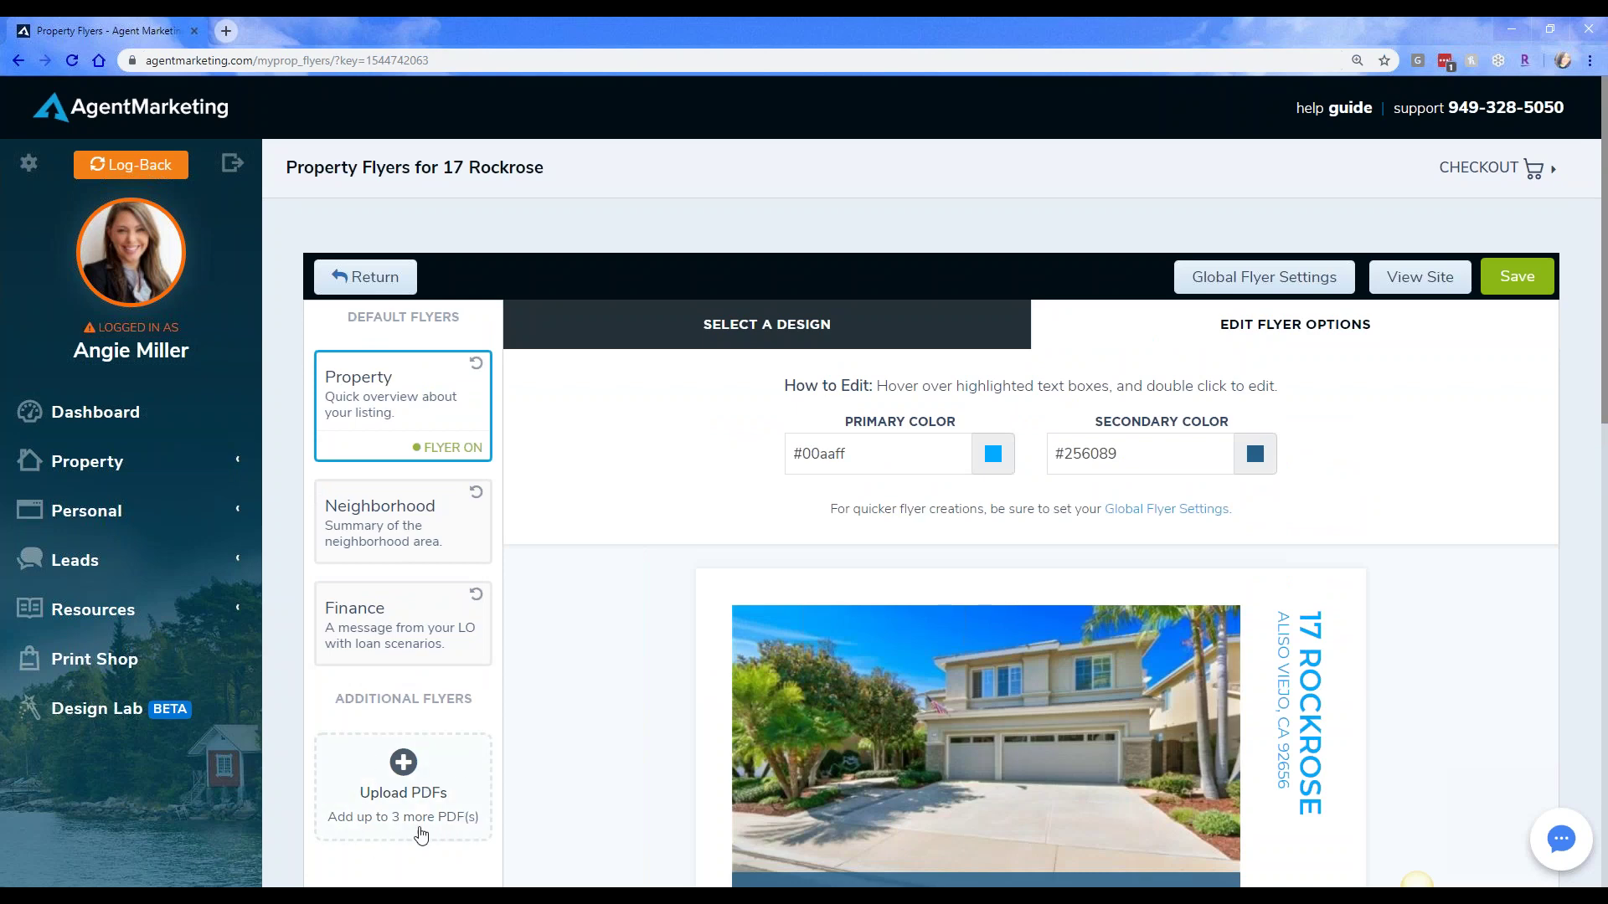
{"action": "left_click", "coordinate": [365, 276]}
Review the Property Marketing Tools section and open HTML, Website Links & Sharing for the property.
{"action": "scroll", "coordinate": [708, 632], "scroll_direction": "down", "scroll_amount": 10}
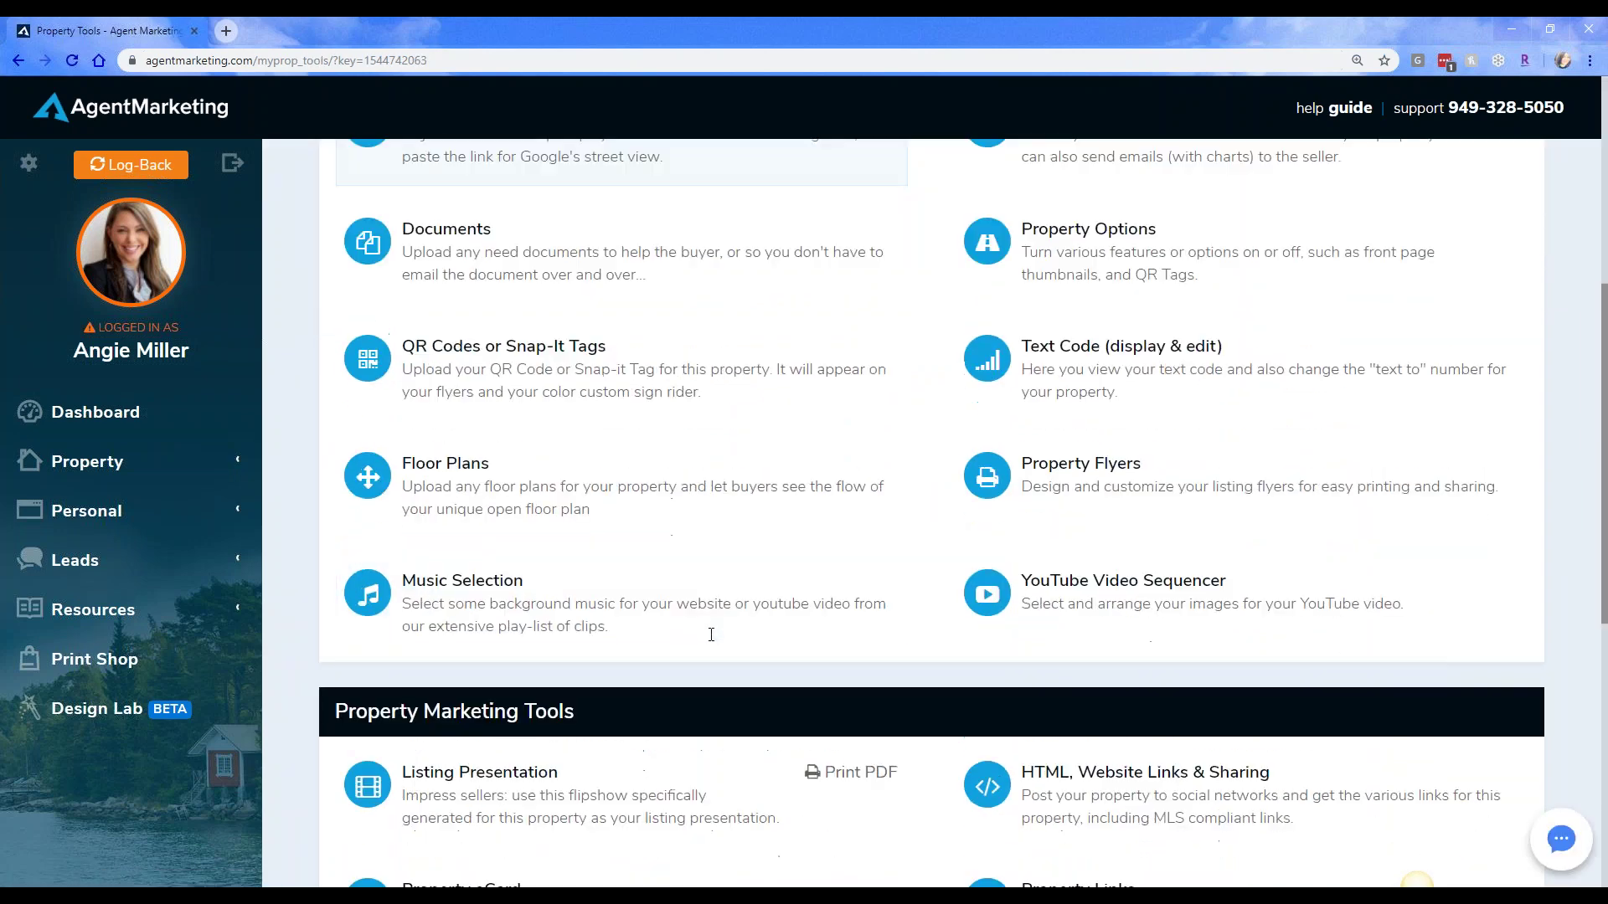
{"action": "scroll", "coordinate": [708, 632], "scroll_direction": "down", "scroll_amount": 1}
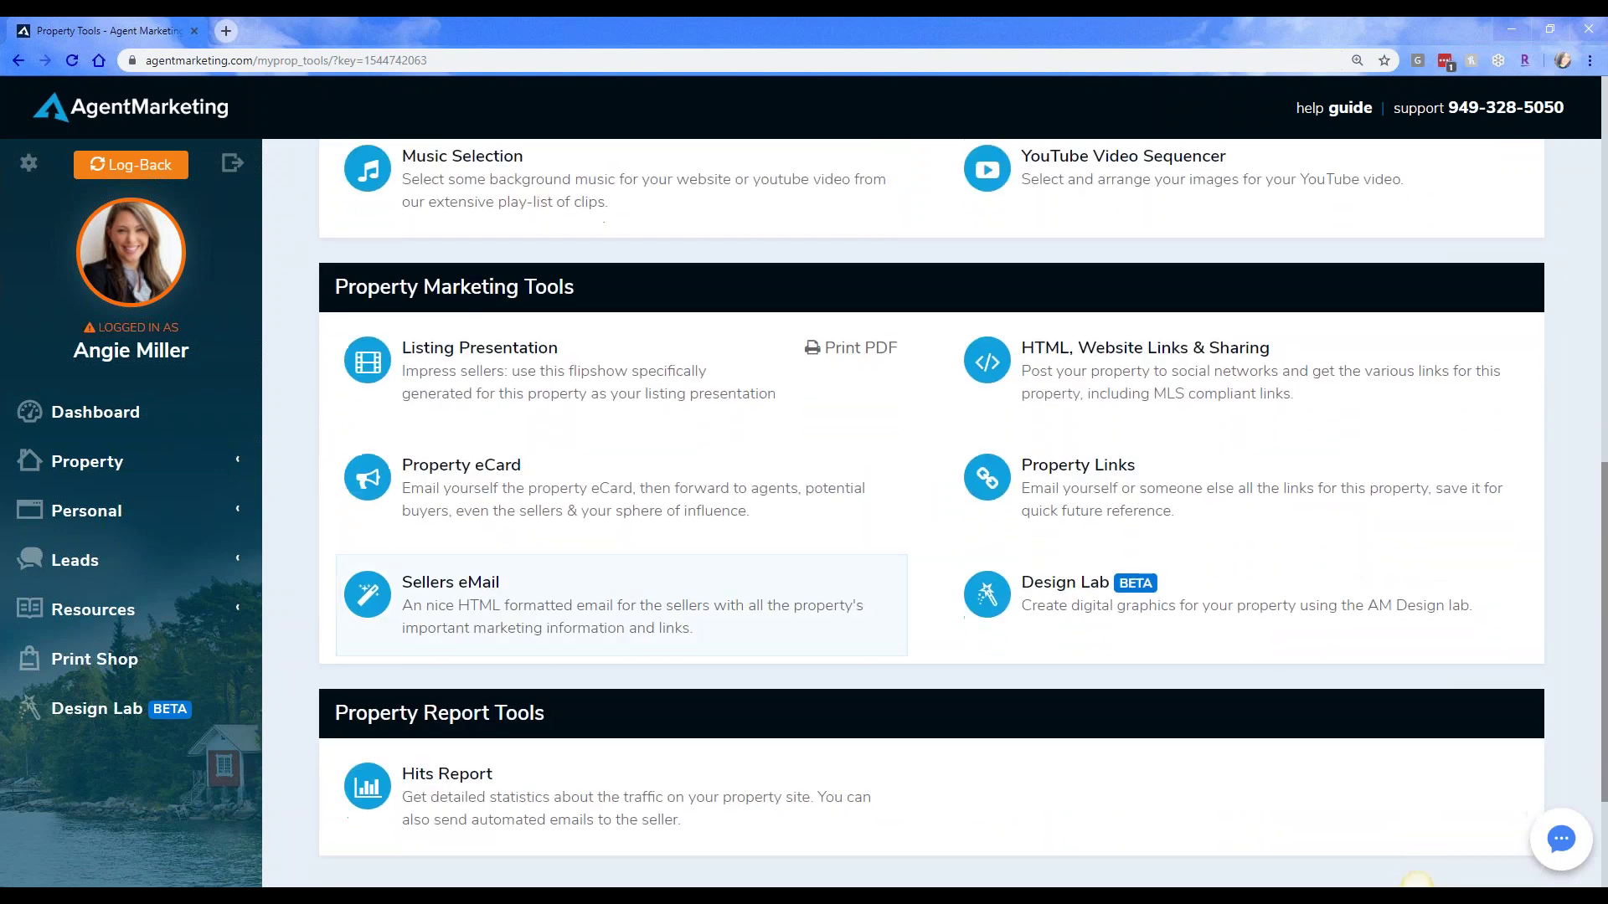
{"action": "scroll", "coordinate": [708, 632], "scroll_direction": "down", "scroll_amount": 1}
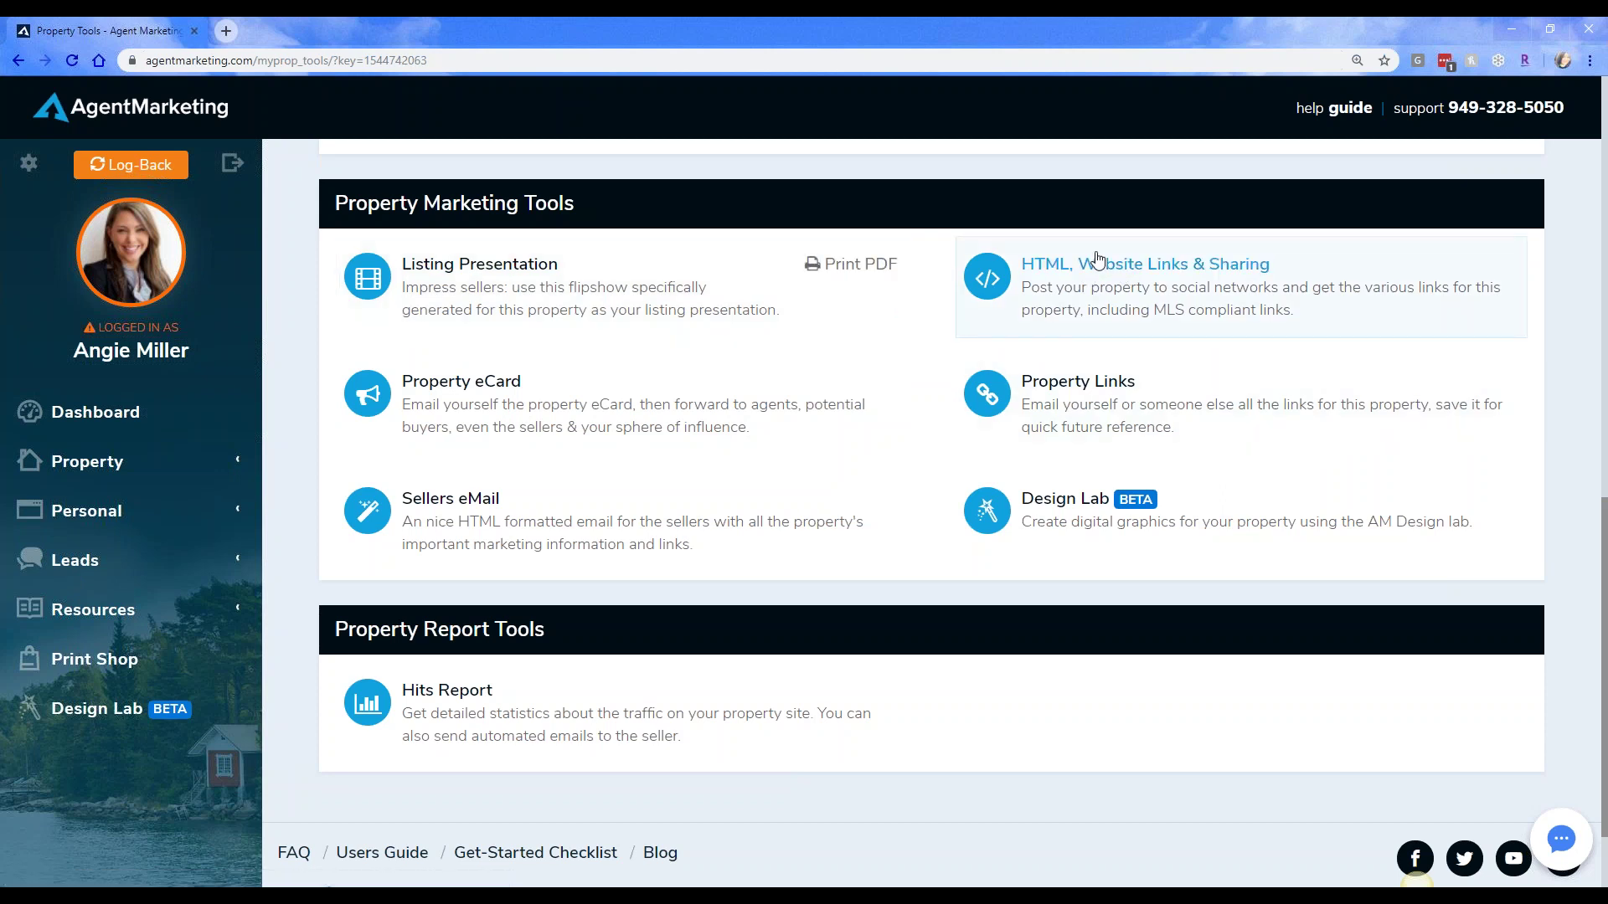
{"action": "left_click", "coordinate": [1164, 270]}
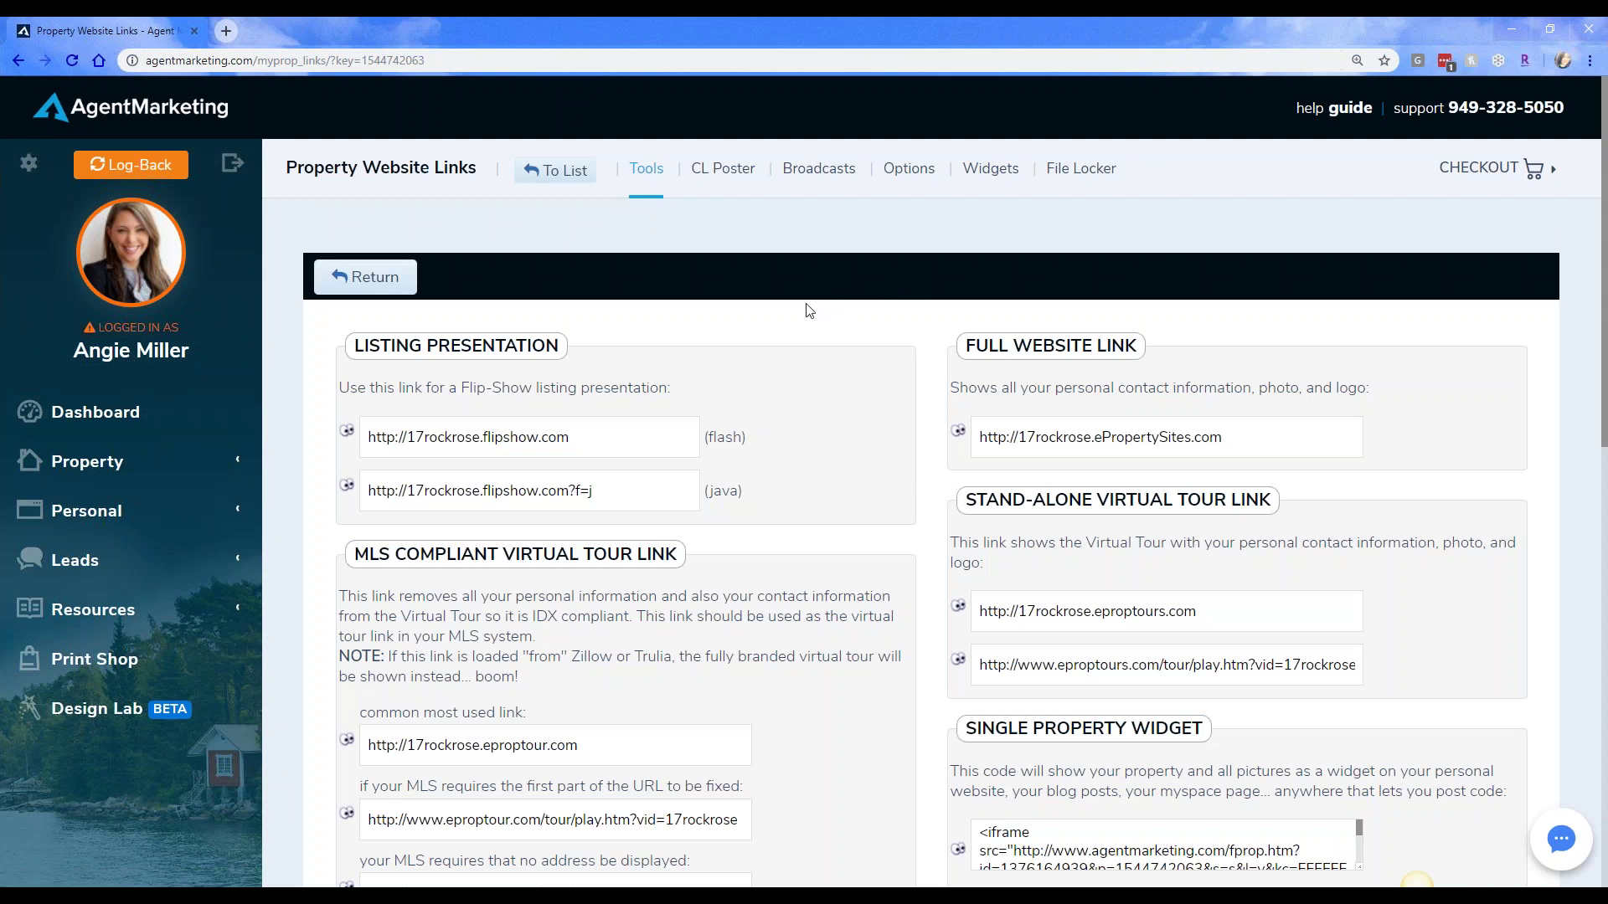
Reopen 17 Rockrose's important links from its card in the property list and examine the MLS-compliant links and single property widget.
{"action": "left_click", "coordinate": [540, 180]}
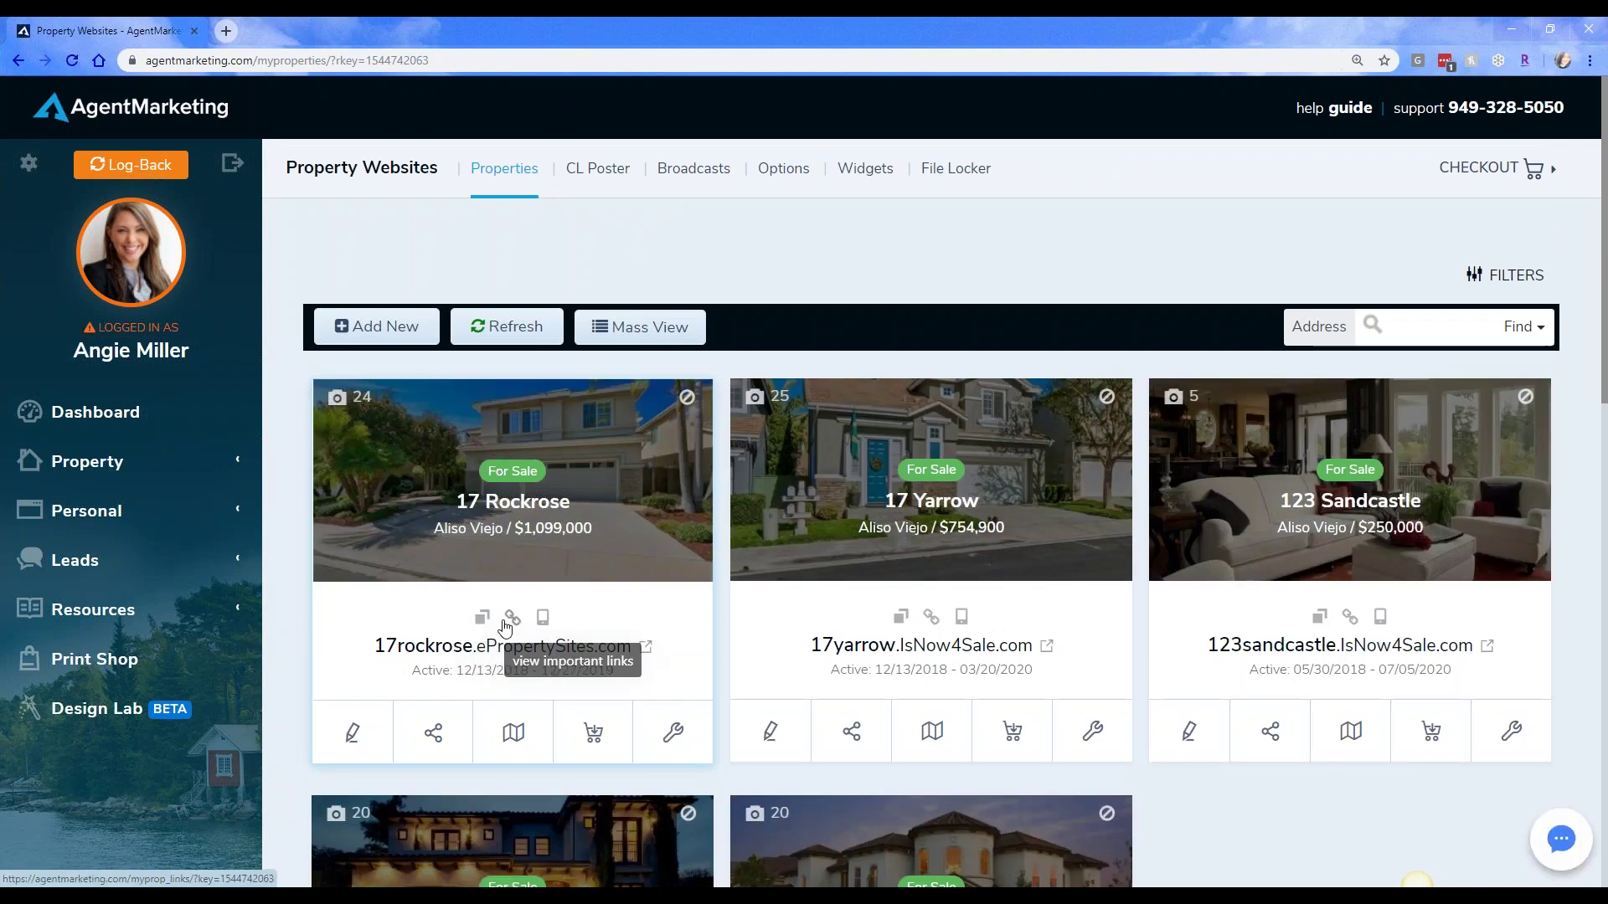
{"action": "left_click", "coordinate": [505, 619]}
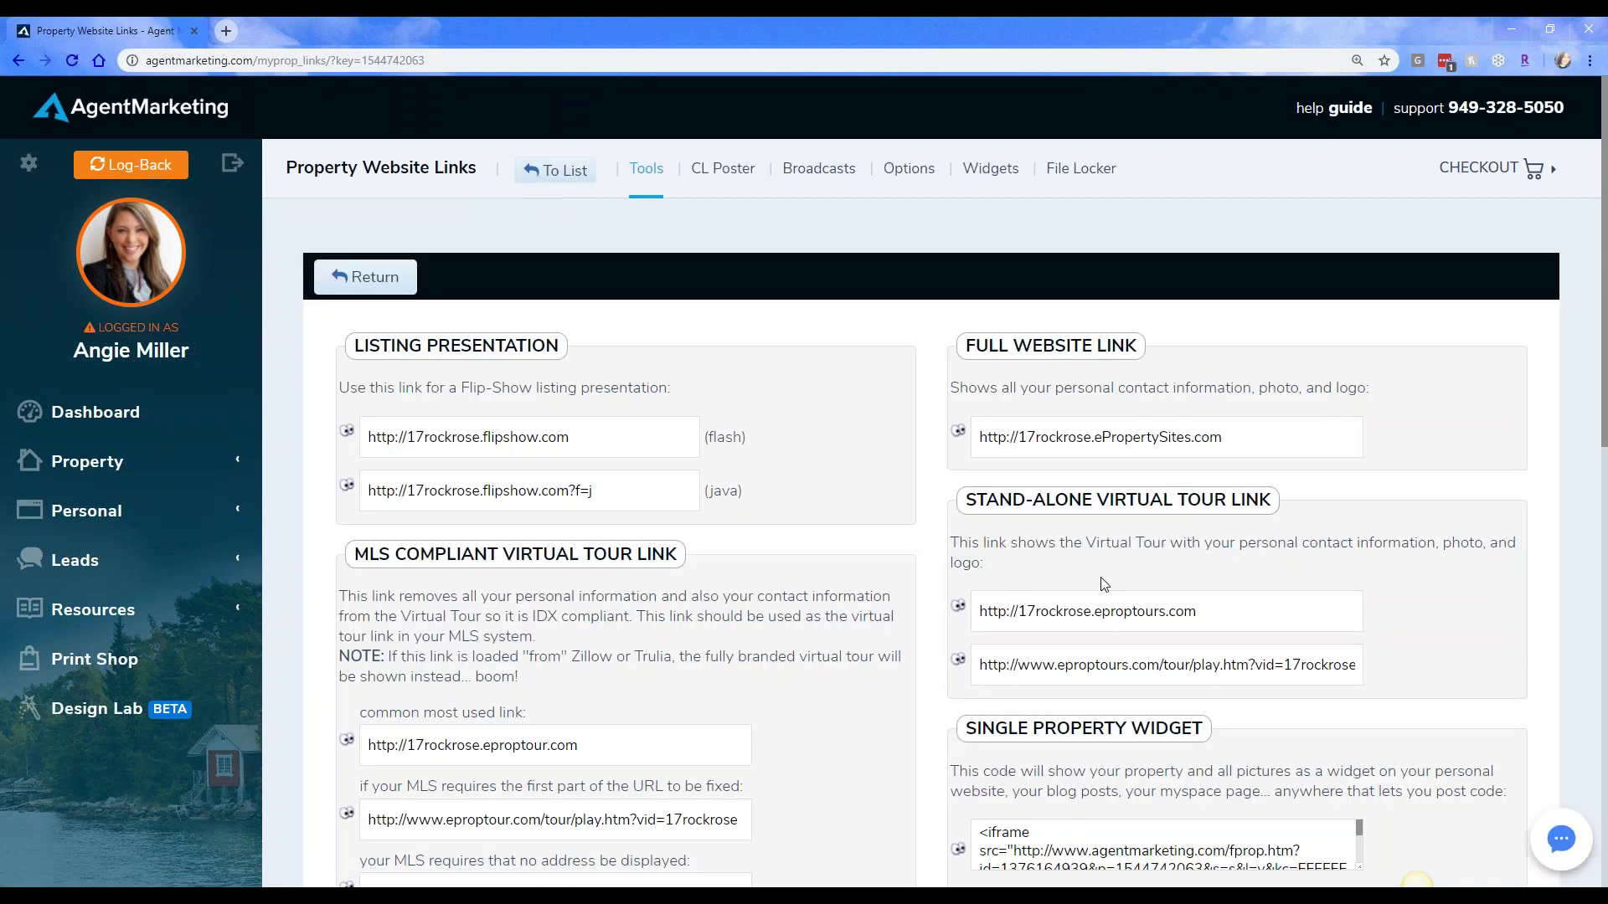
{"action": "scroll", "coordinate": [1097, 577], "scroll_direction": "down", "scroll_amount": 3}
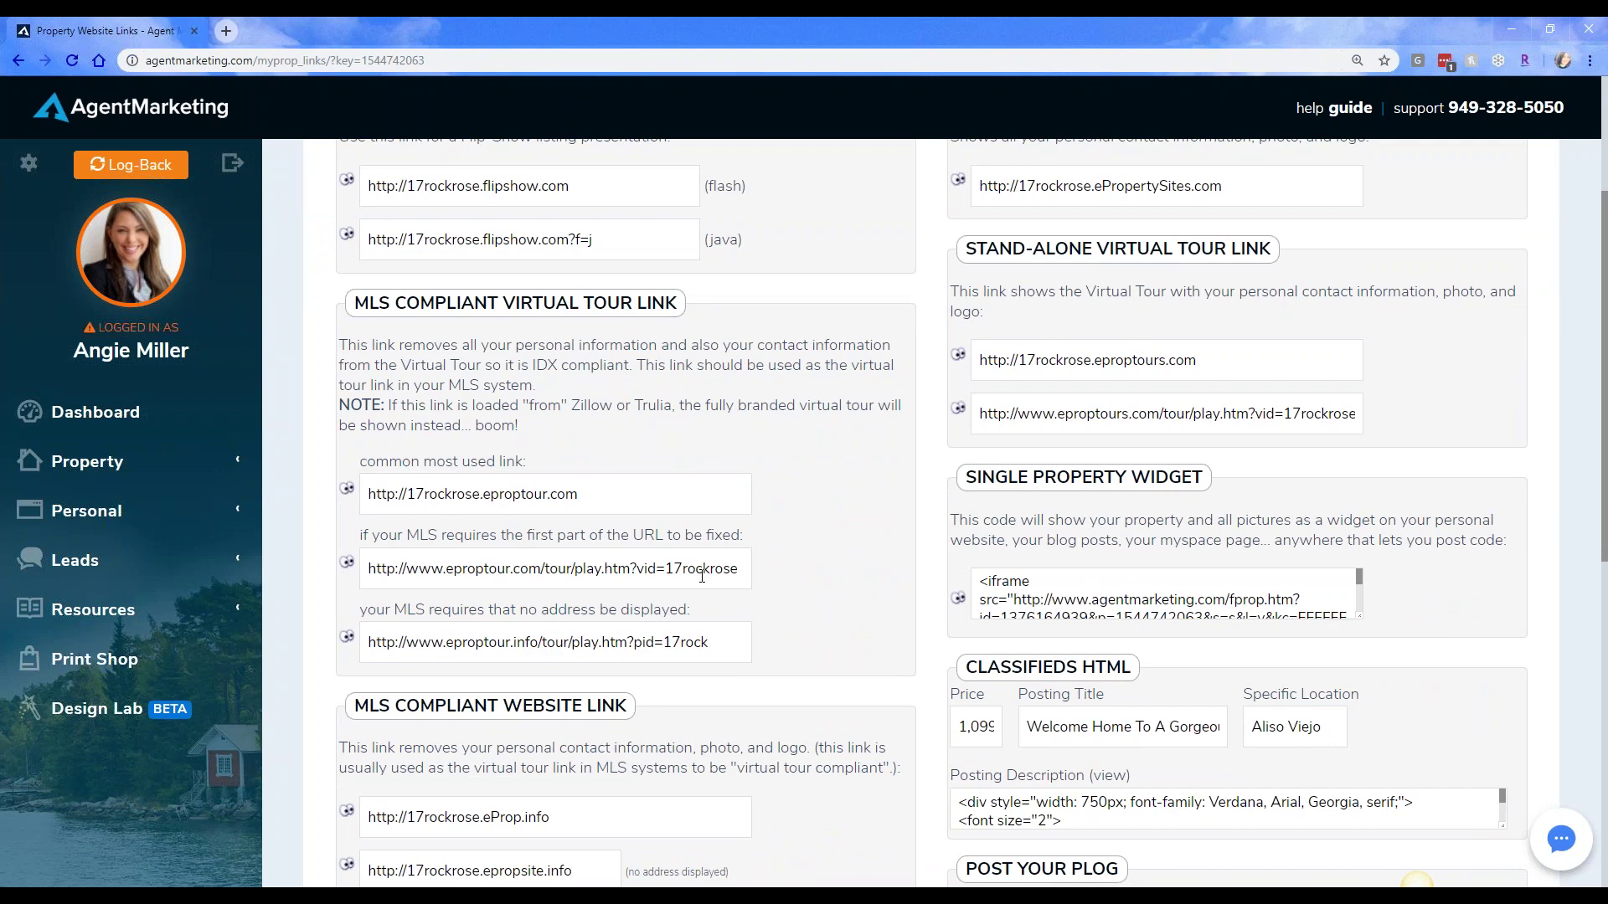
{"action": "scroll", "coordinate": [1312, 578], "scroll_direction": "down", "scroll_amount": 5}
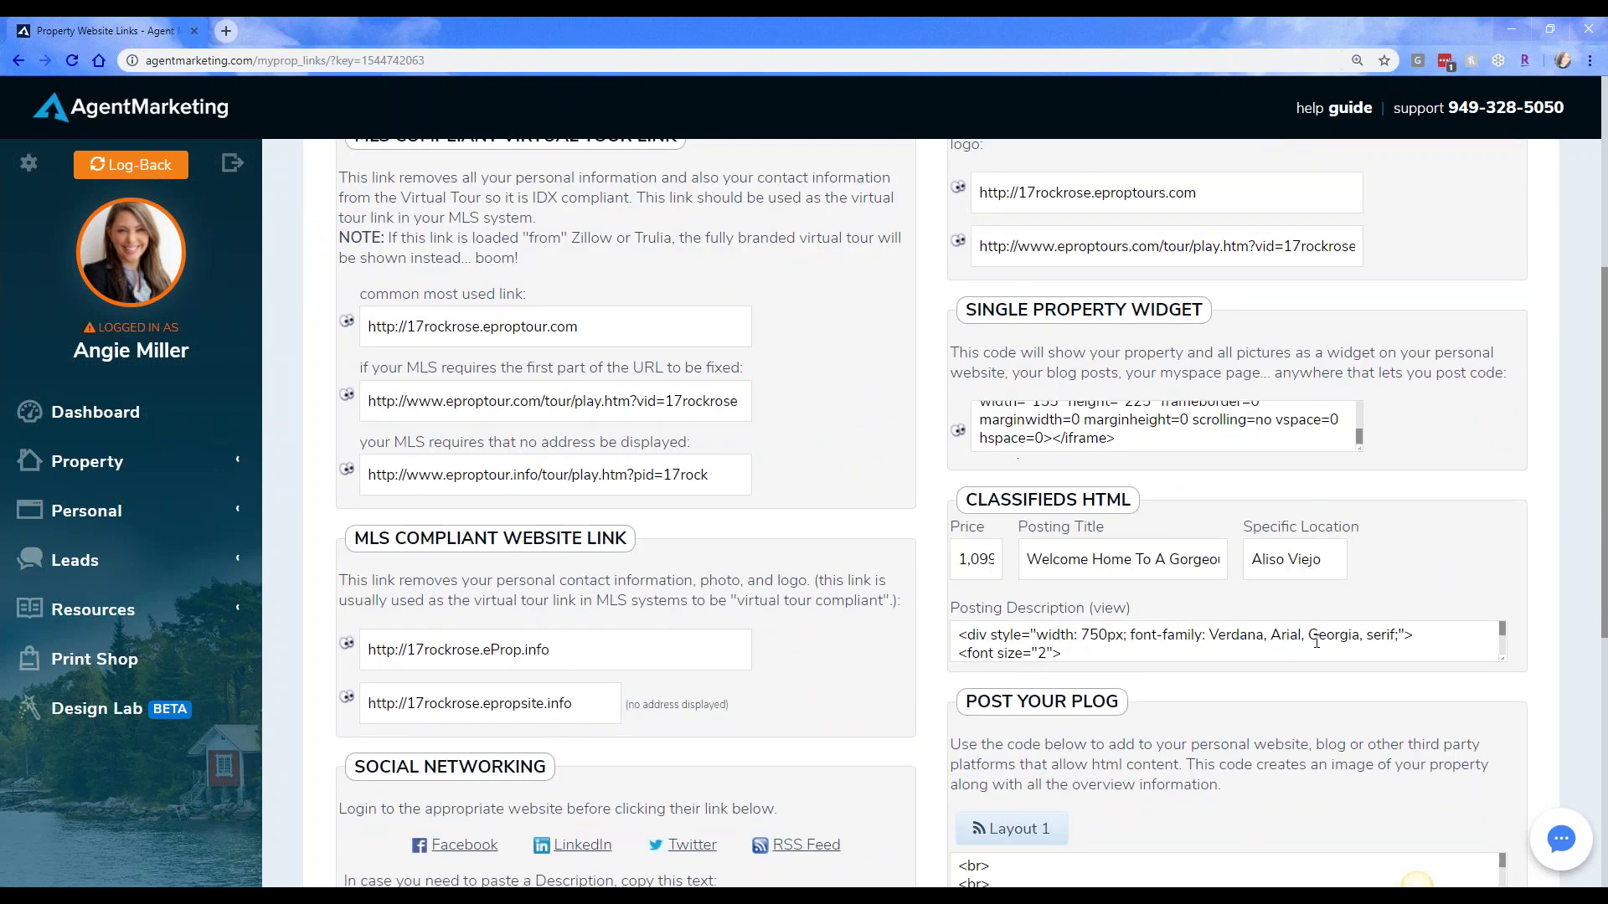
Examine the Classifieds HTML posting code and the Social Networking, Post Your Plog and SEO Page sections.
{"action": "scroll", "coordinate": [1316, 642], "scroll_direction": "down", "scroll_amount": 5}
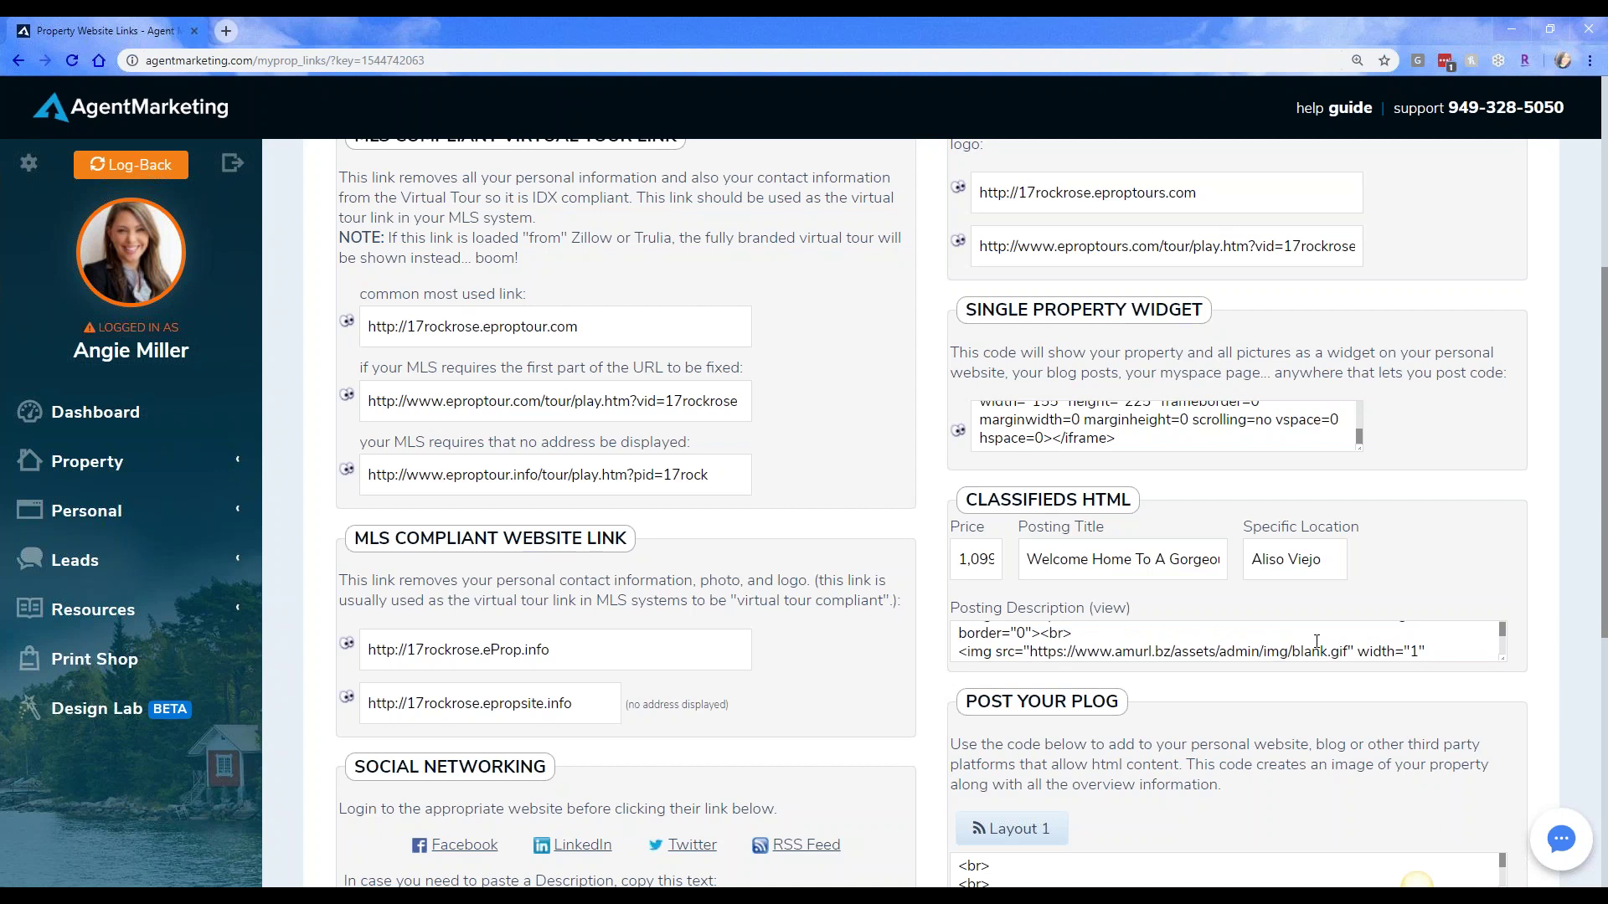
{"action": "scroll", "coordinate": [1316, 642], "scroll_direction": "up", "scroll_amount": 3}
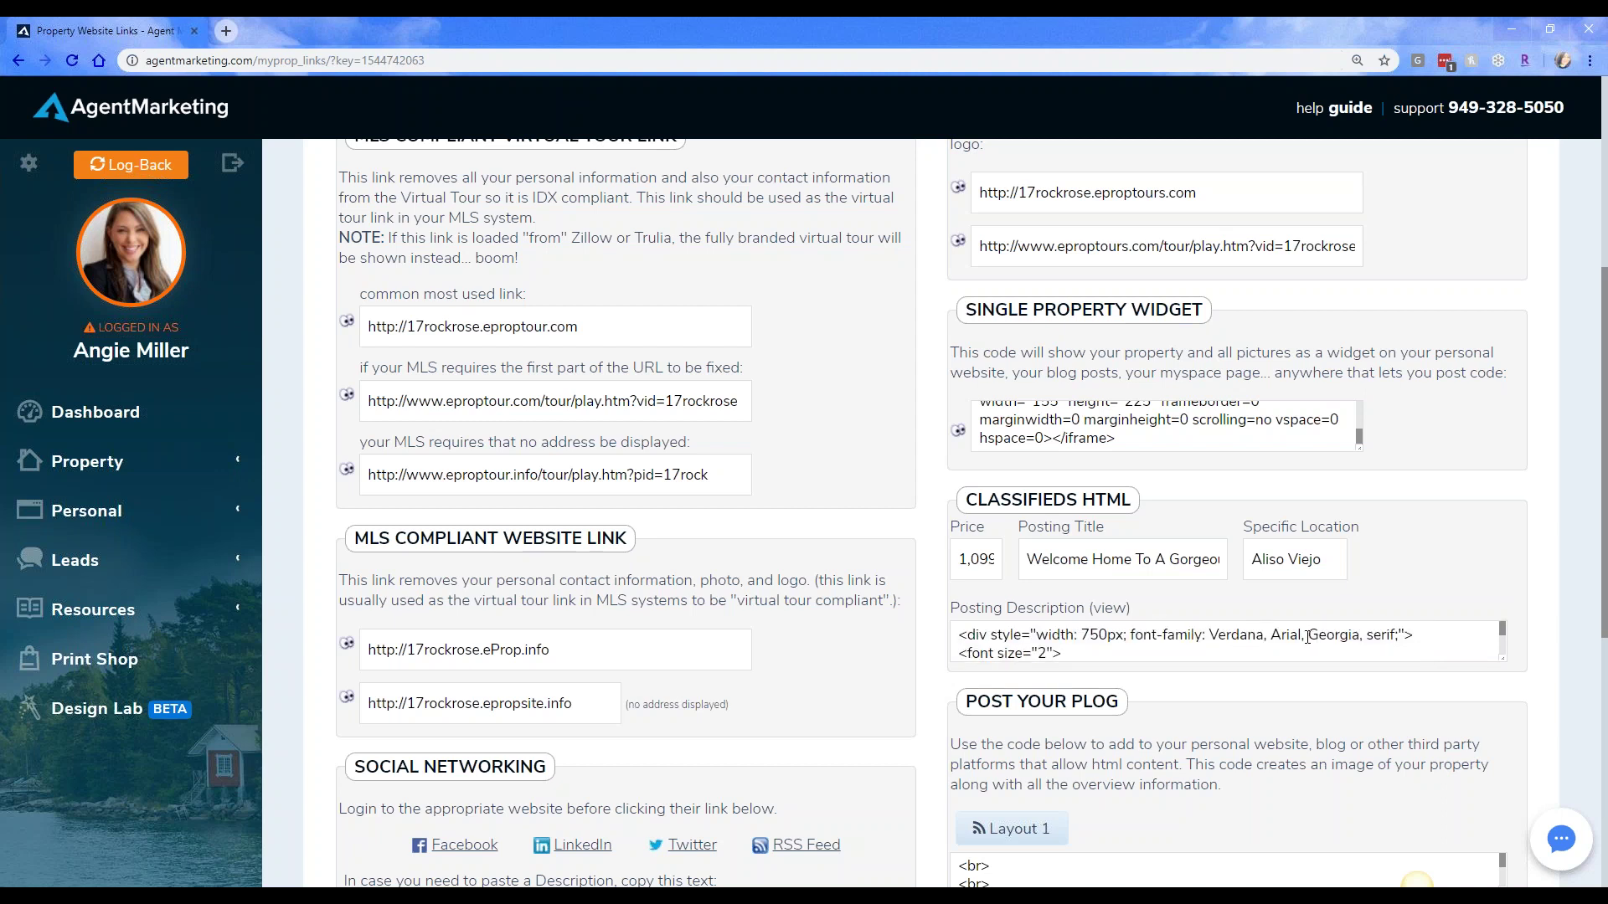
{"action": "scroll", "coordinate": [1307, 637], "scroll_direction": "down", "scroll_amount": 3}
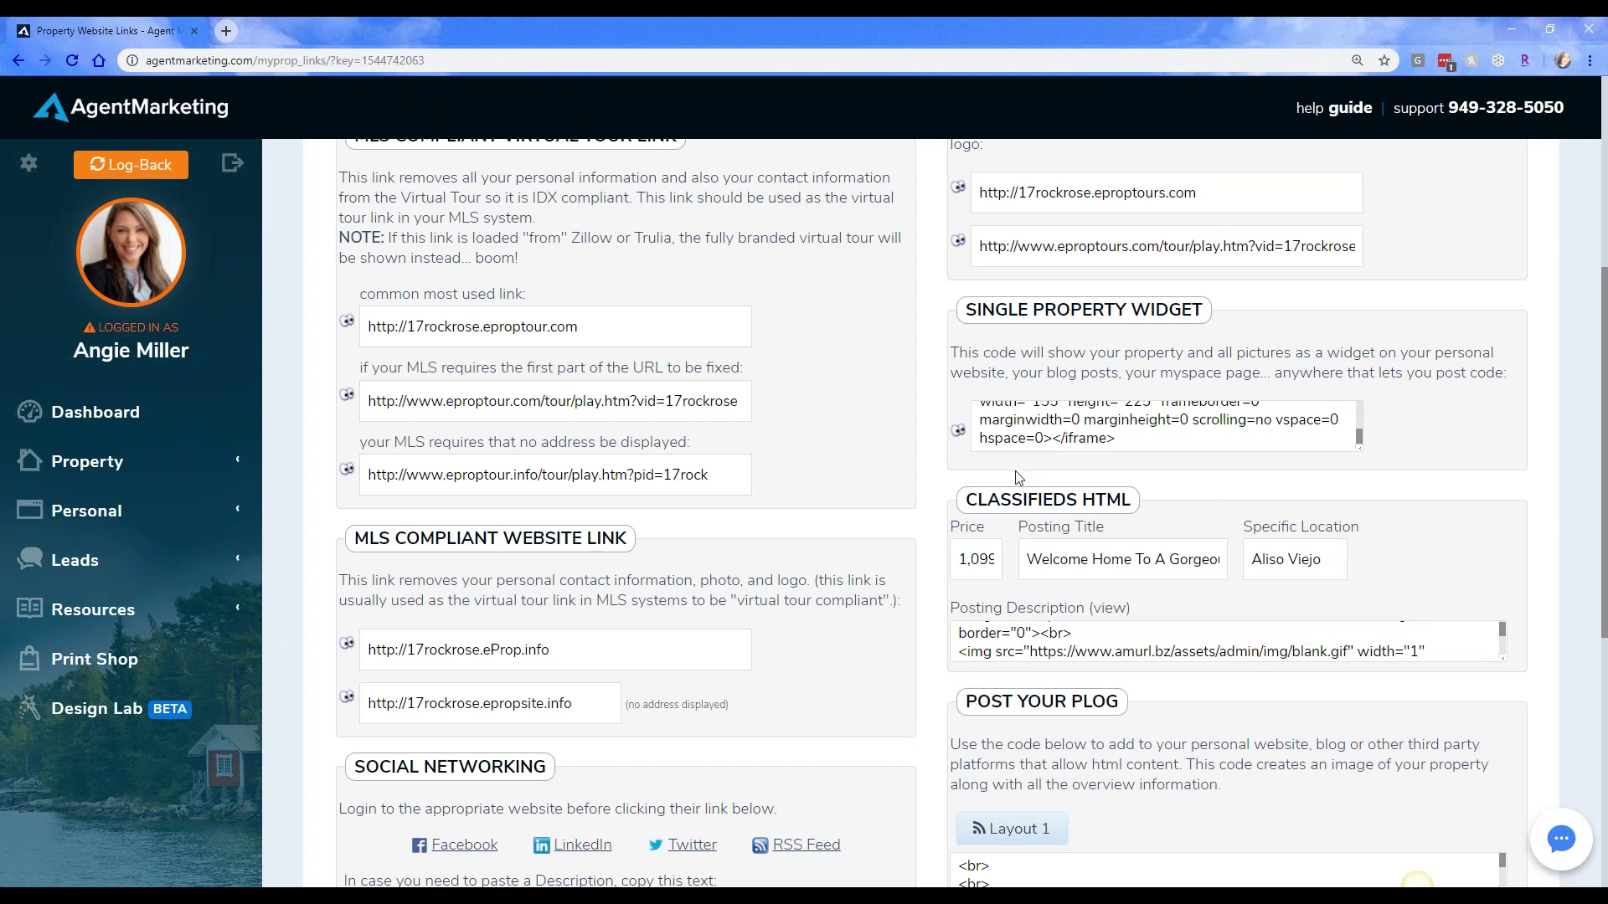
{"action": "scroll", "coordinate": [1210, 591], "scroll_direction": "up", "scroll_amount": 5}
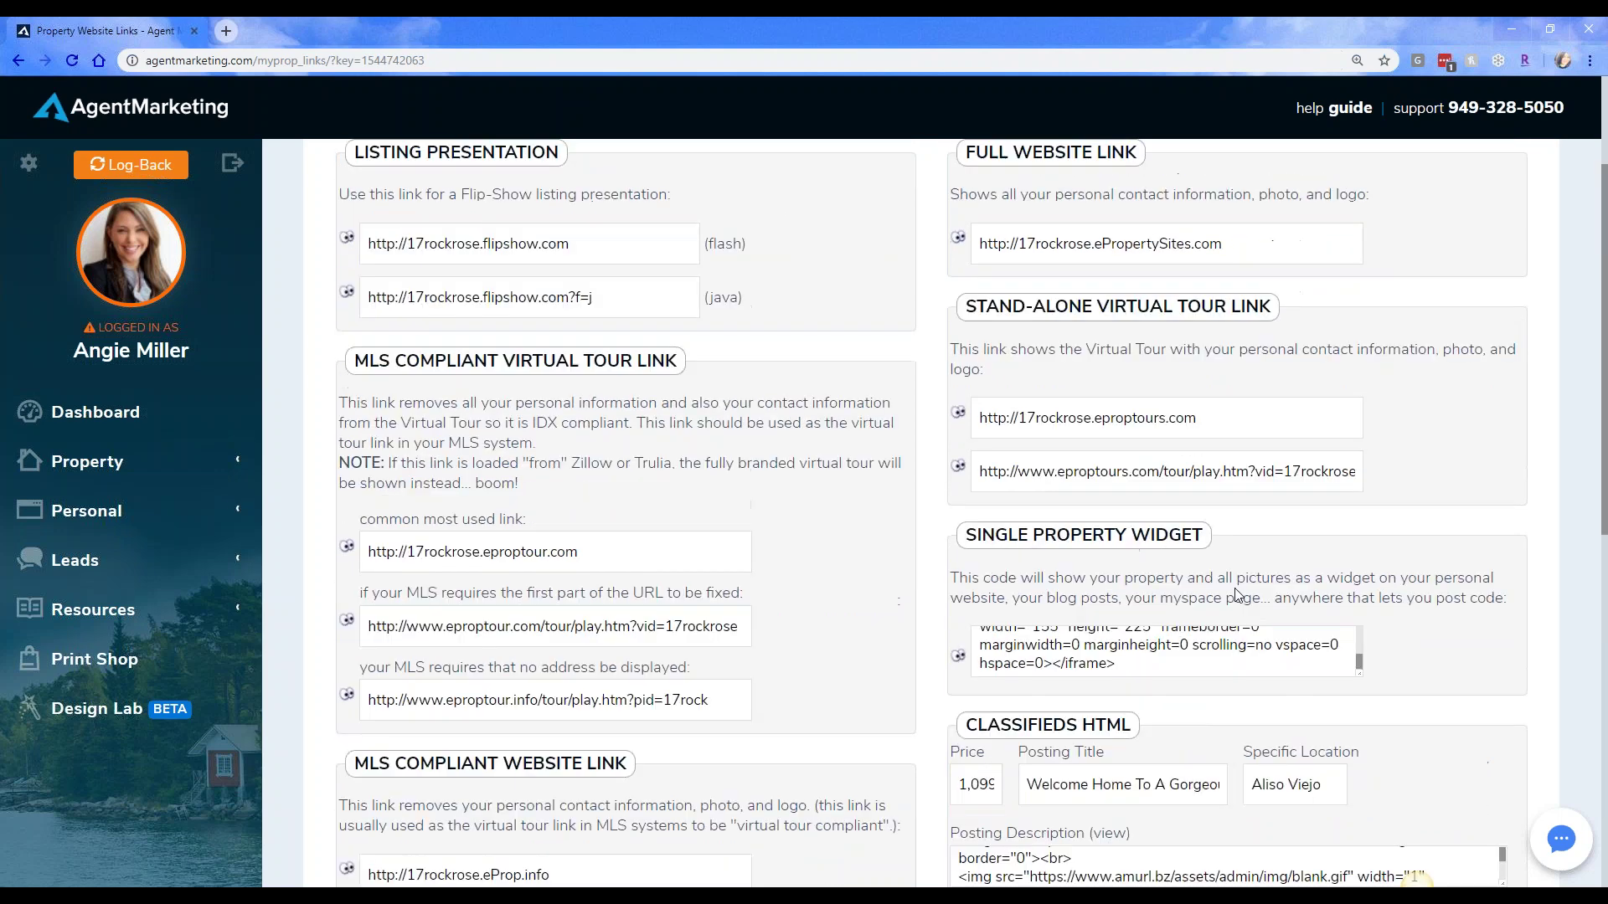
{"action": "scroll", "coordinate": [1210, 590], "scroll_direction": "down", "scroll_amount": 10}
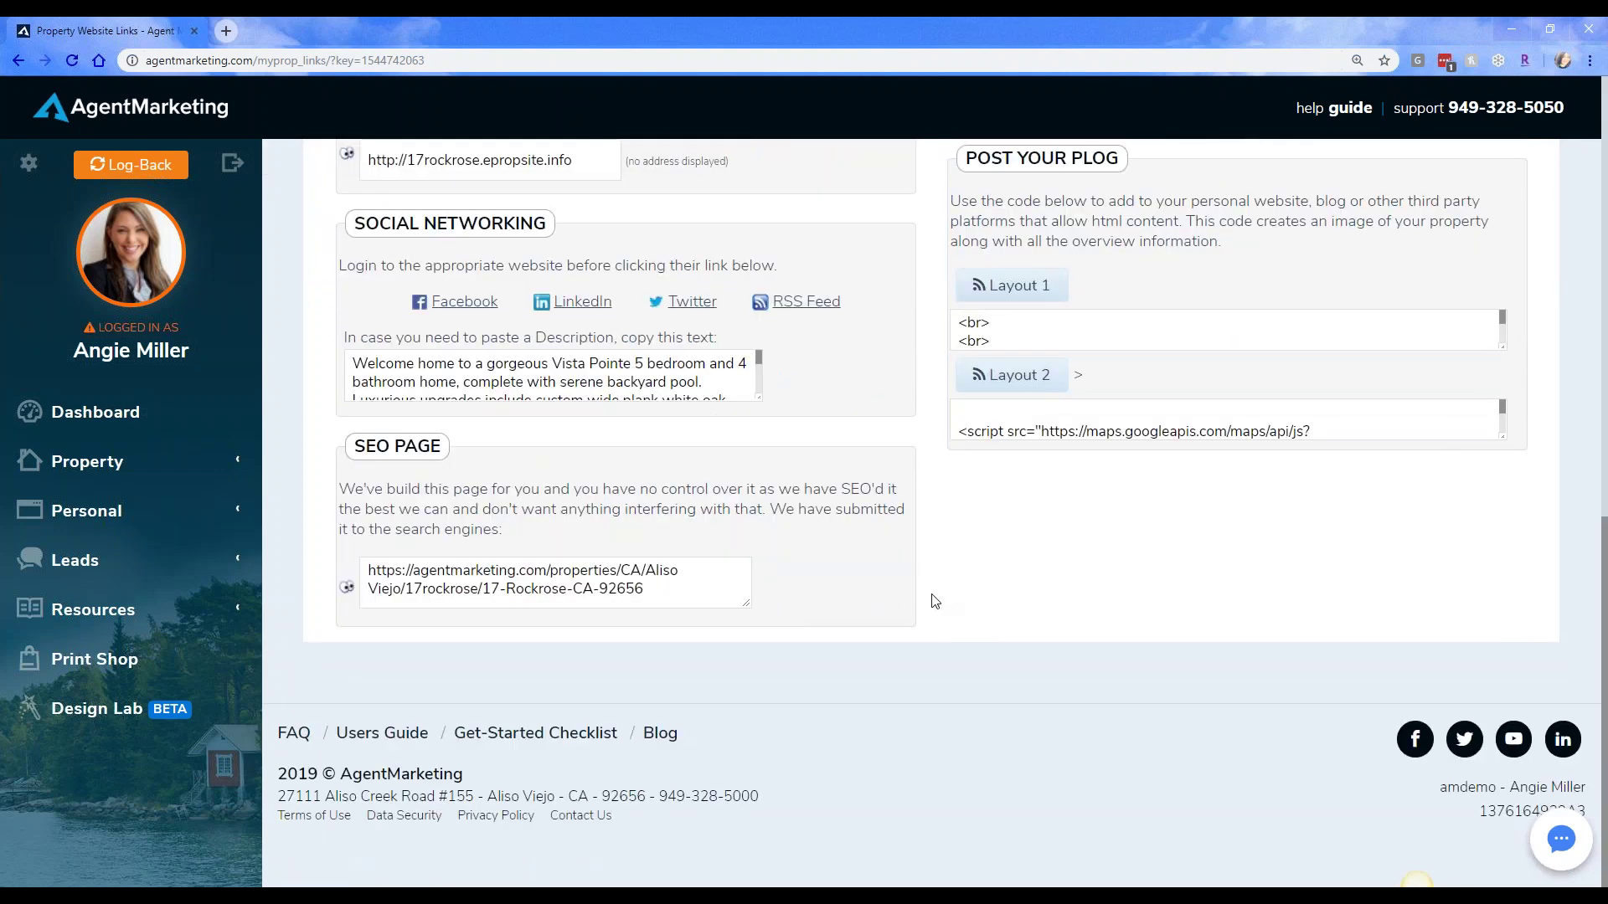
Open 17 Rockrose's public website from the property list, decline the visitor registration form and look over the home page.
{"action": "scroll", "coordinate": [930, 599], "scroll_direction": "up", "scroll_amount": 10}
{"action": "left_click", "coordinate": [376, 279]}
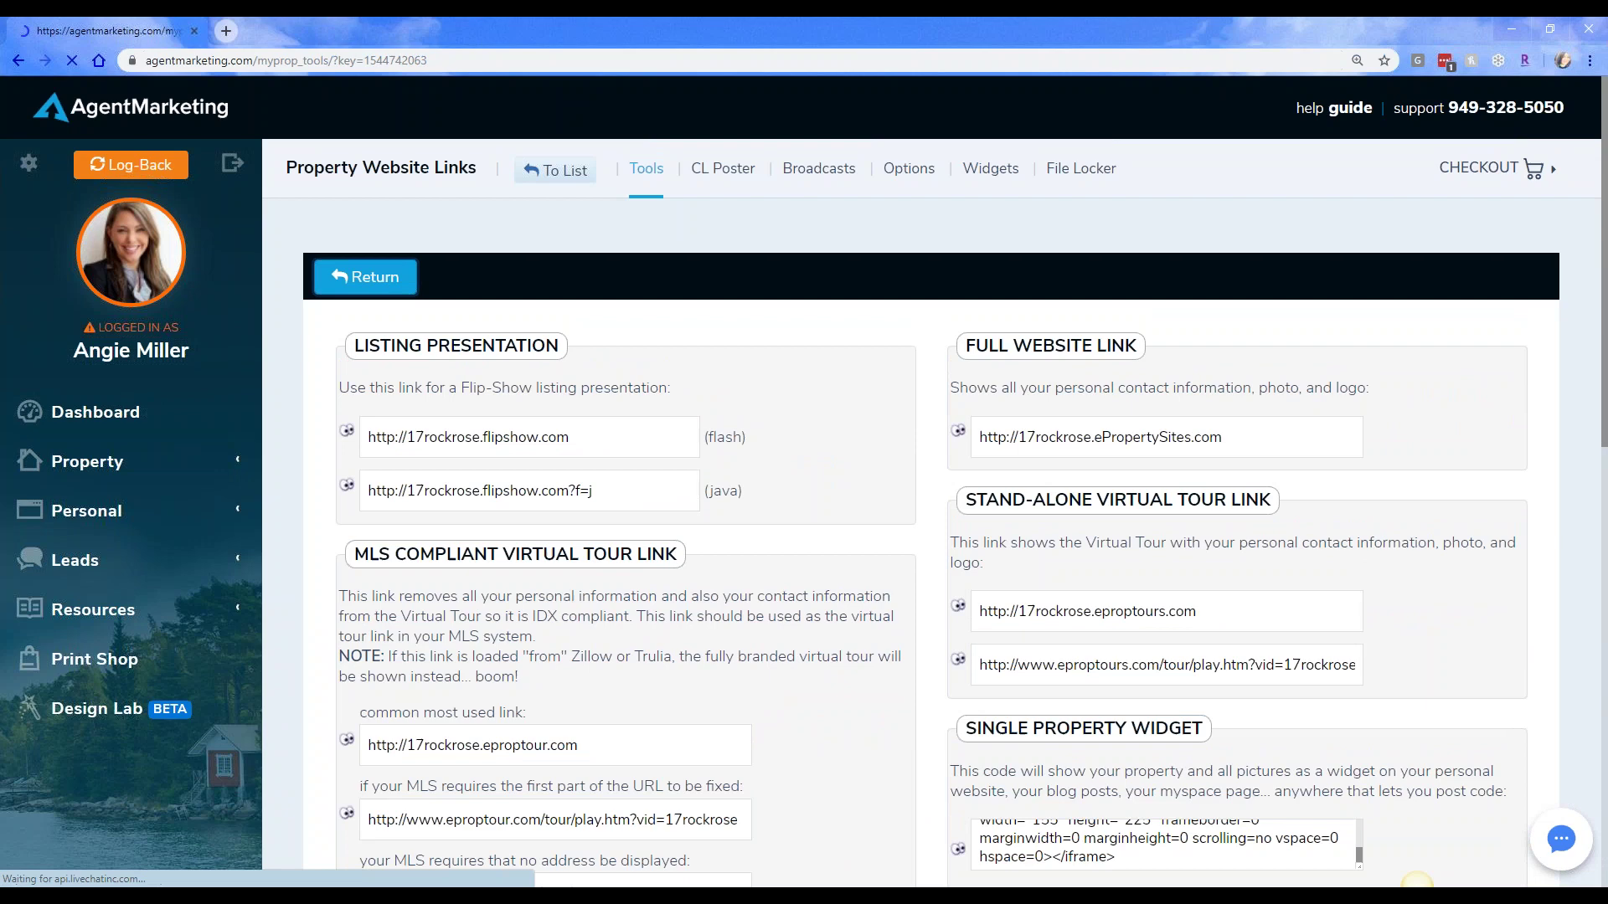
{"action": "left_click", "coordinate": [505, 173]}
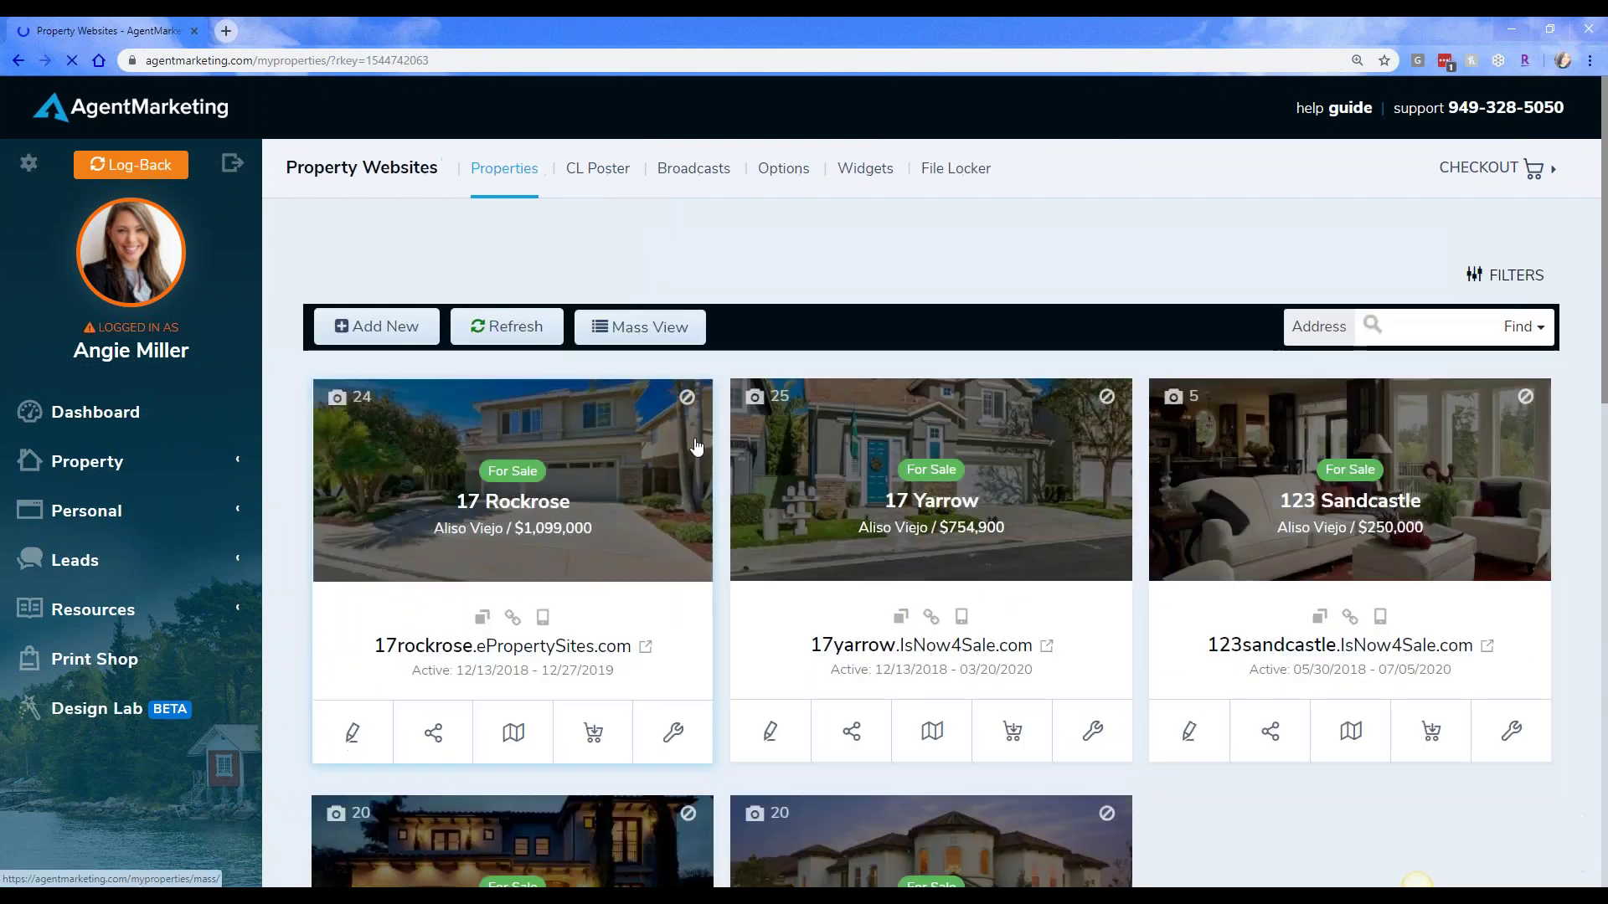
{"action": "left_click", "coordinate": [654, 509]}
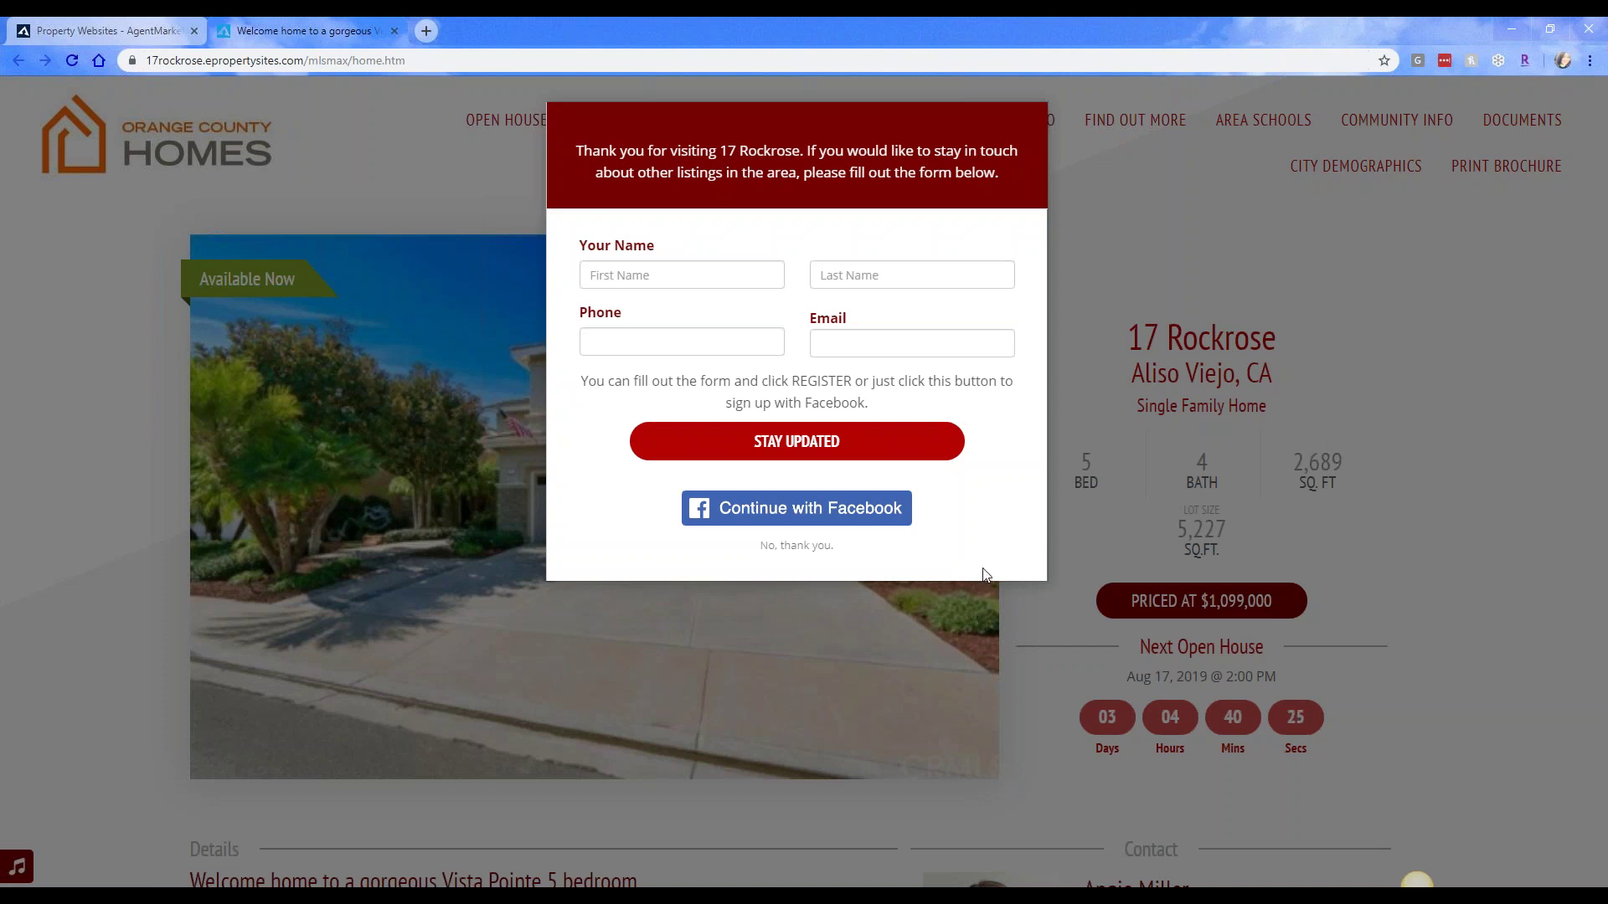
{"action": "left_click", "coordinate": [787, 546]}
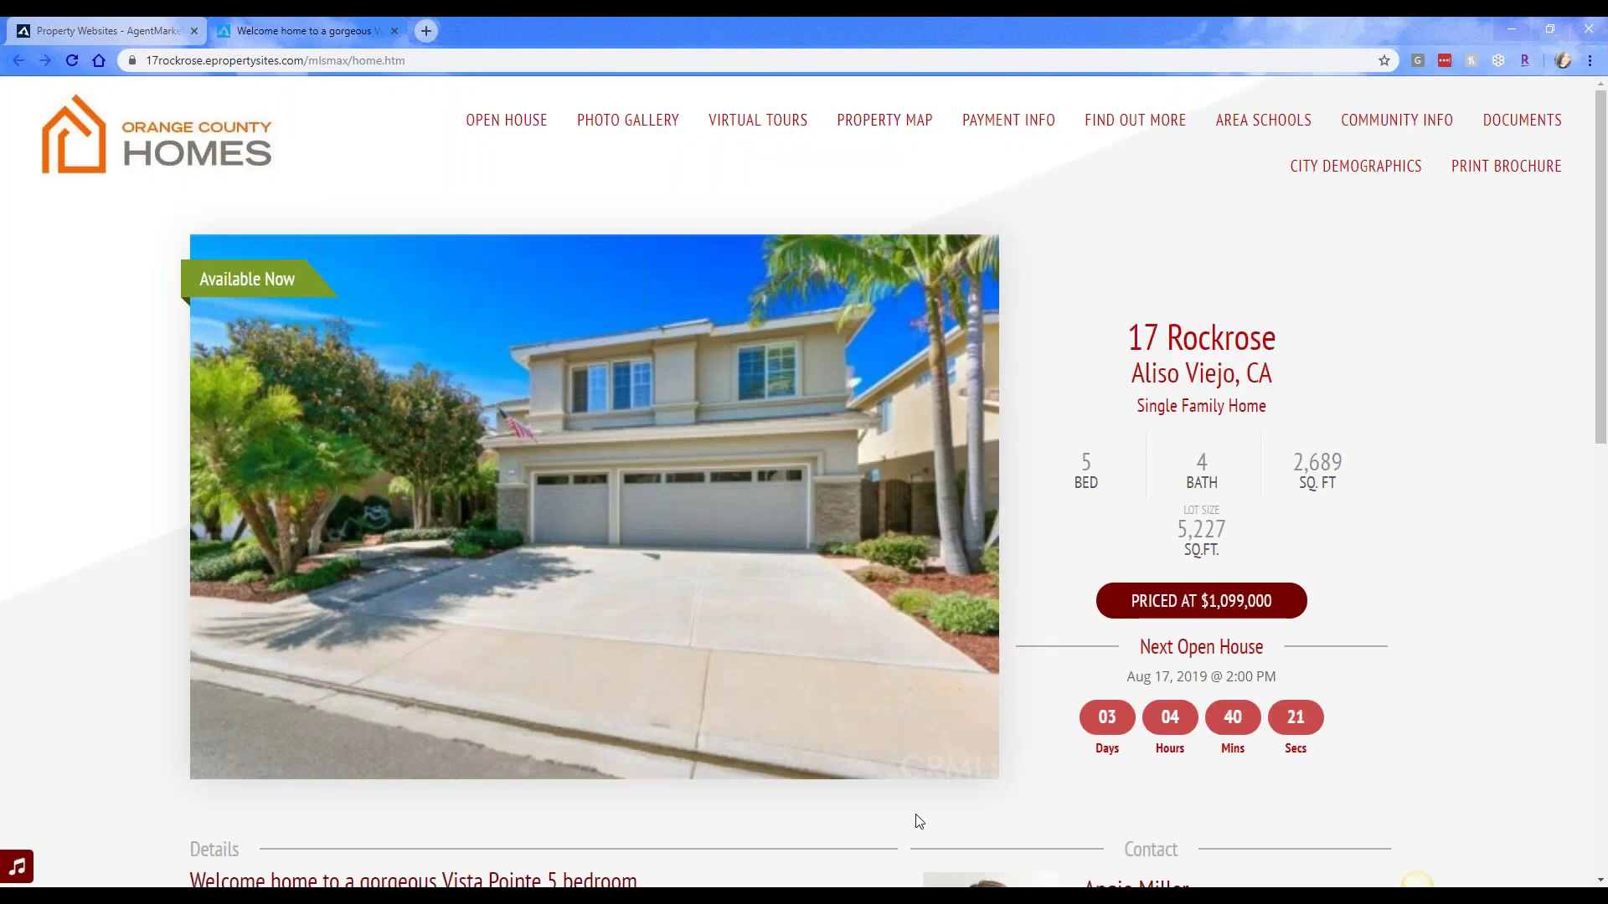
{"action": "scroll", "coordinate": [918, 816], "scroll_direction": "down", "scroll_amount": 2}
{"action": "scroll", "coordinate": [916, 816], "scroll_direction": "up", "scroll_amount": 2}
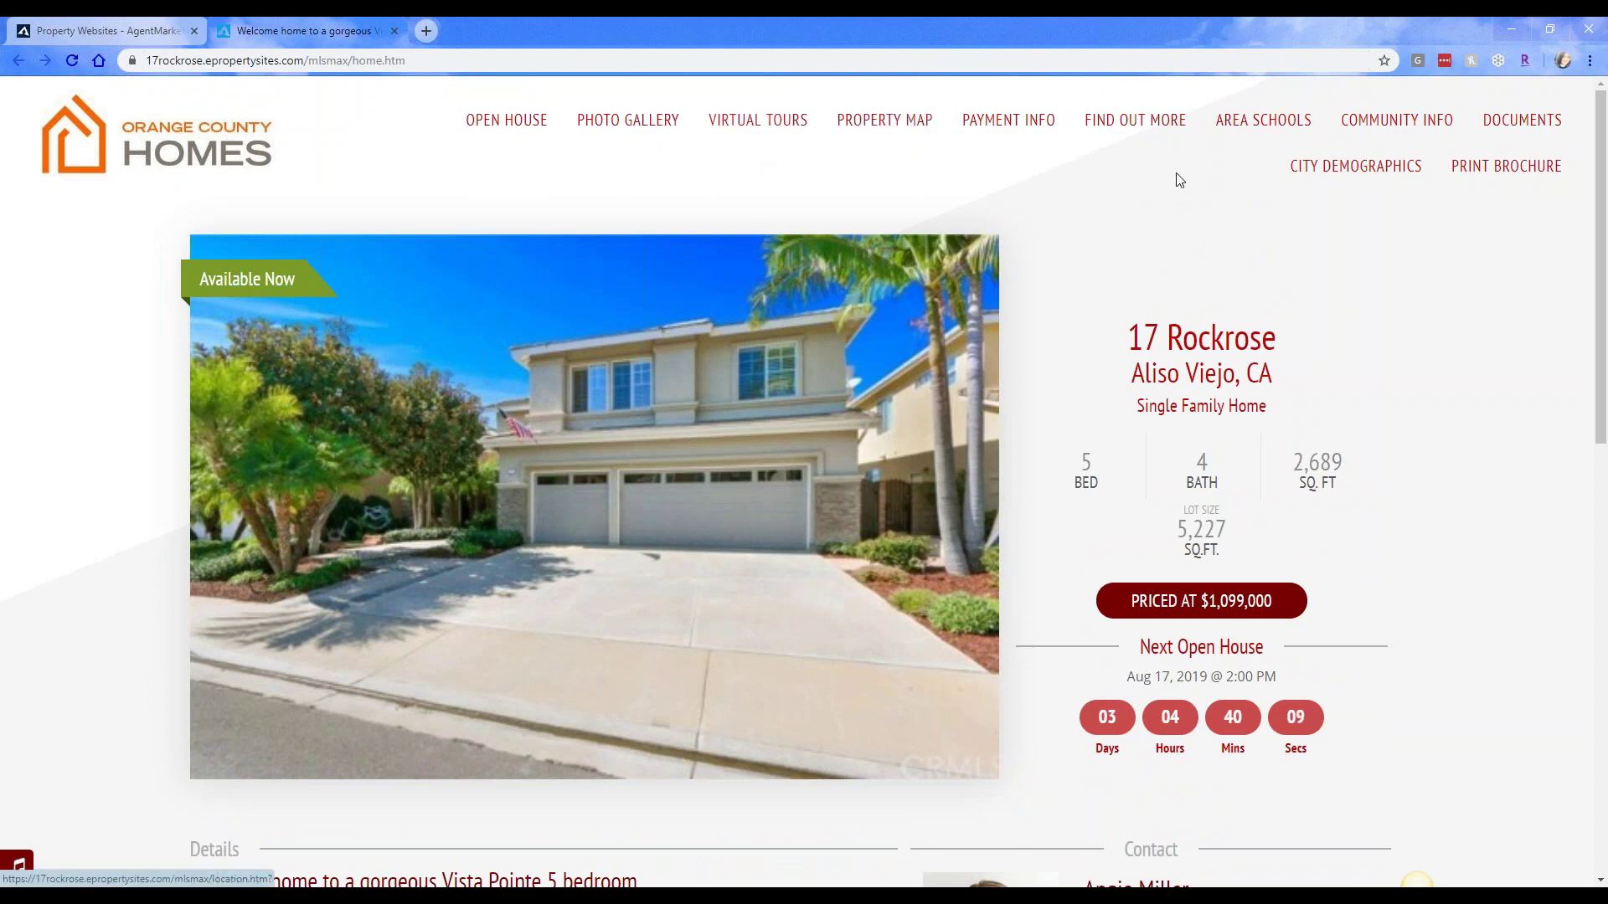
Open the website's Print Brochure page and review the Property Flyer.
{"action": "left_click", "coordinate": [1526, 171]}
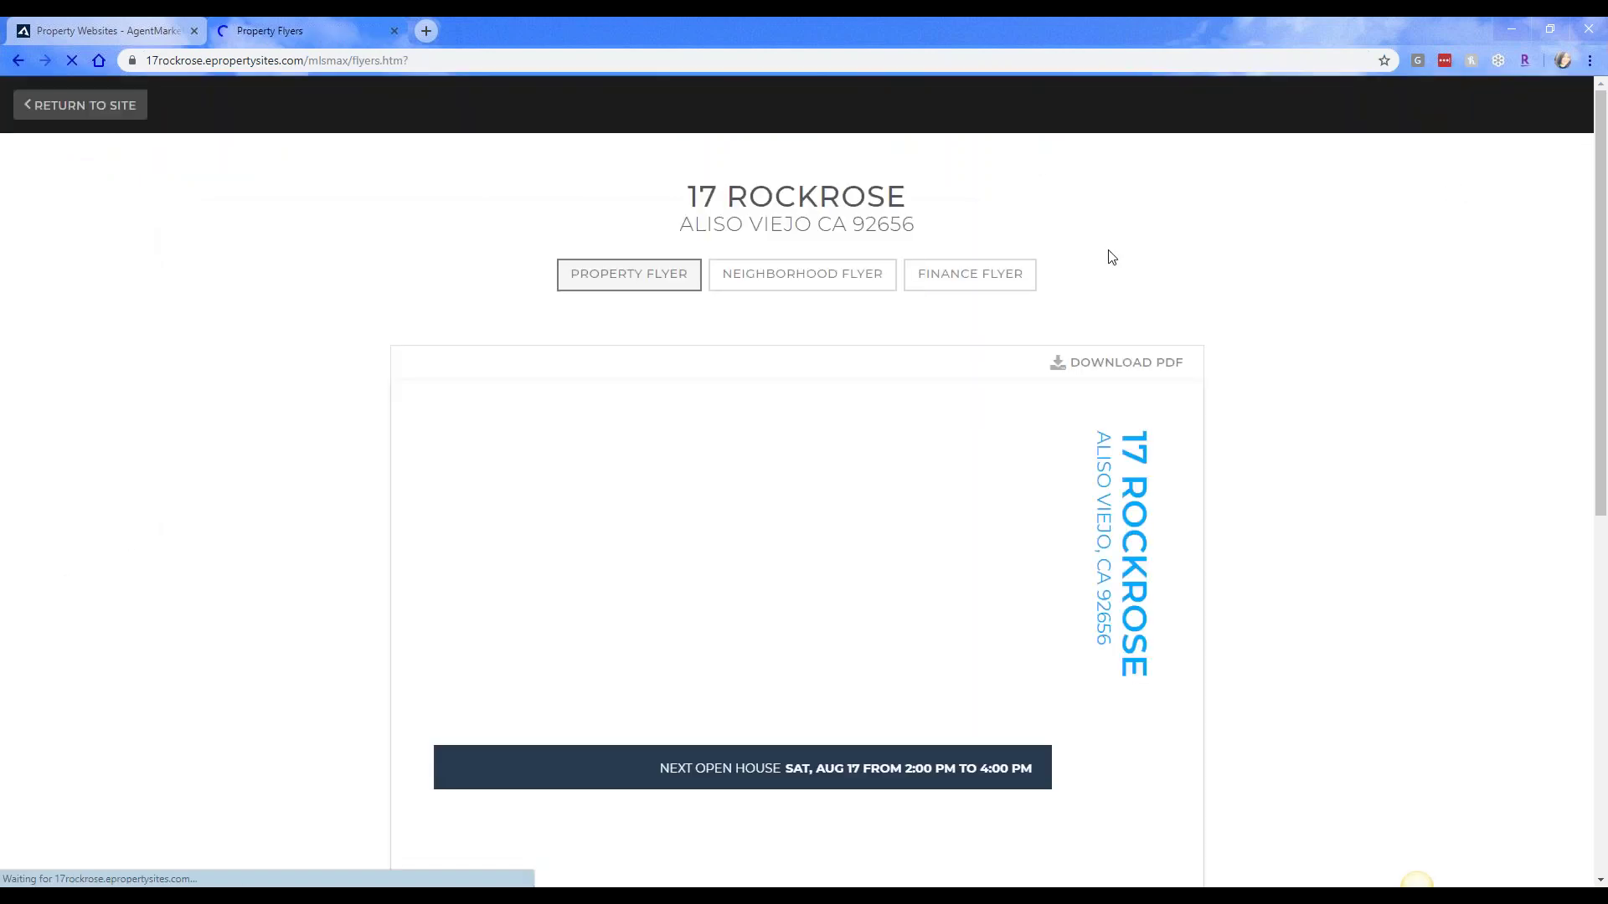
{"action": "scroll", "coordinate": [1236, 573], "scroll_direction": "down", "scroll_amount": 2}
{"action": "scroll", "coordinate": [1238, 575], "scroll_direction": "down", "scroll_amount": 6}
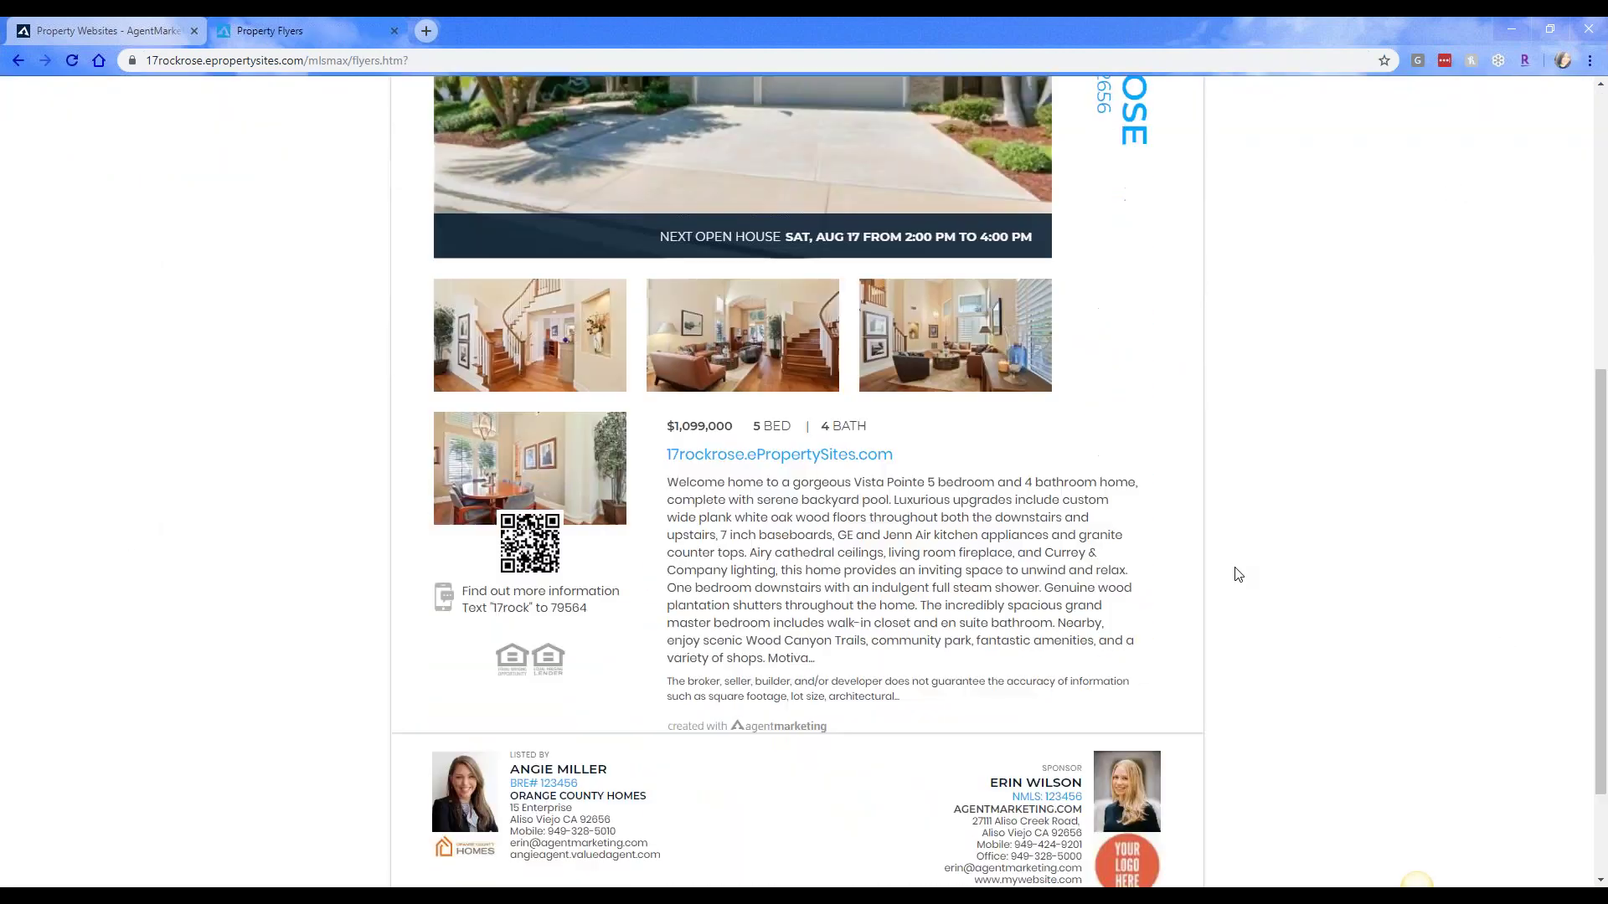
Look over the Property Flyer again, from its PDF download option to the contact details in its footer.
{"action": "scroll", "coordinate": [1239, 574], "scroll_direction": "up", "scroll_amount": 10}
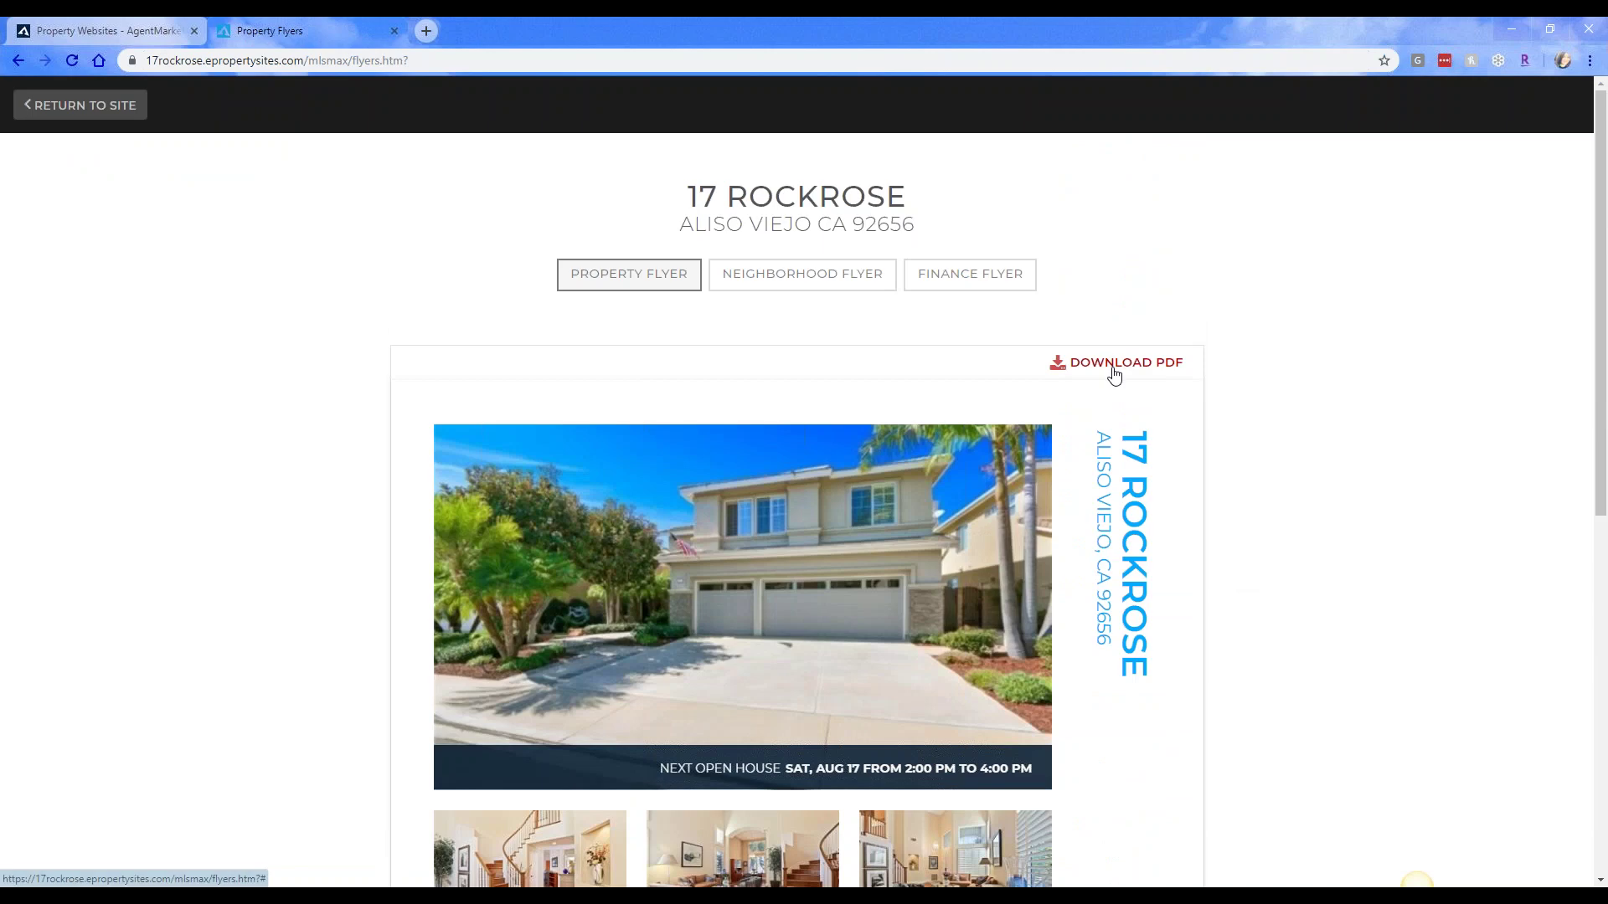
{"action": "scroll", "coordinate": [715, 537], "scroll_direction": "down", "scroll_amount": 3}
{"action": "scroll", "coordinate": [715, 545], "scroll_direction": "down", "scroll_amount": 5}
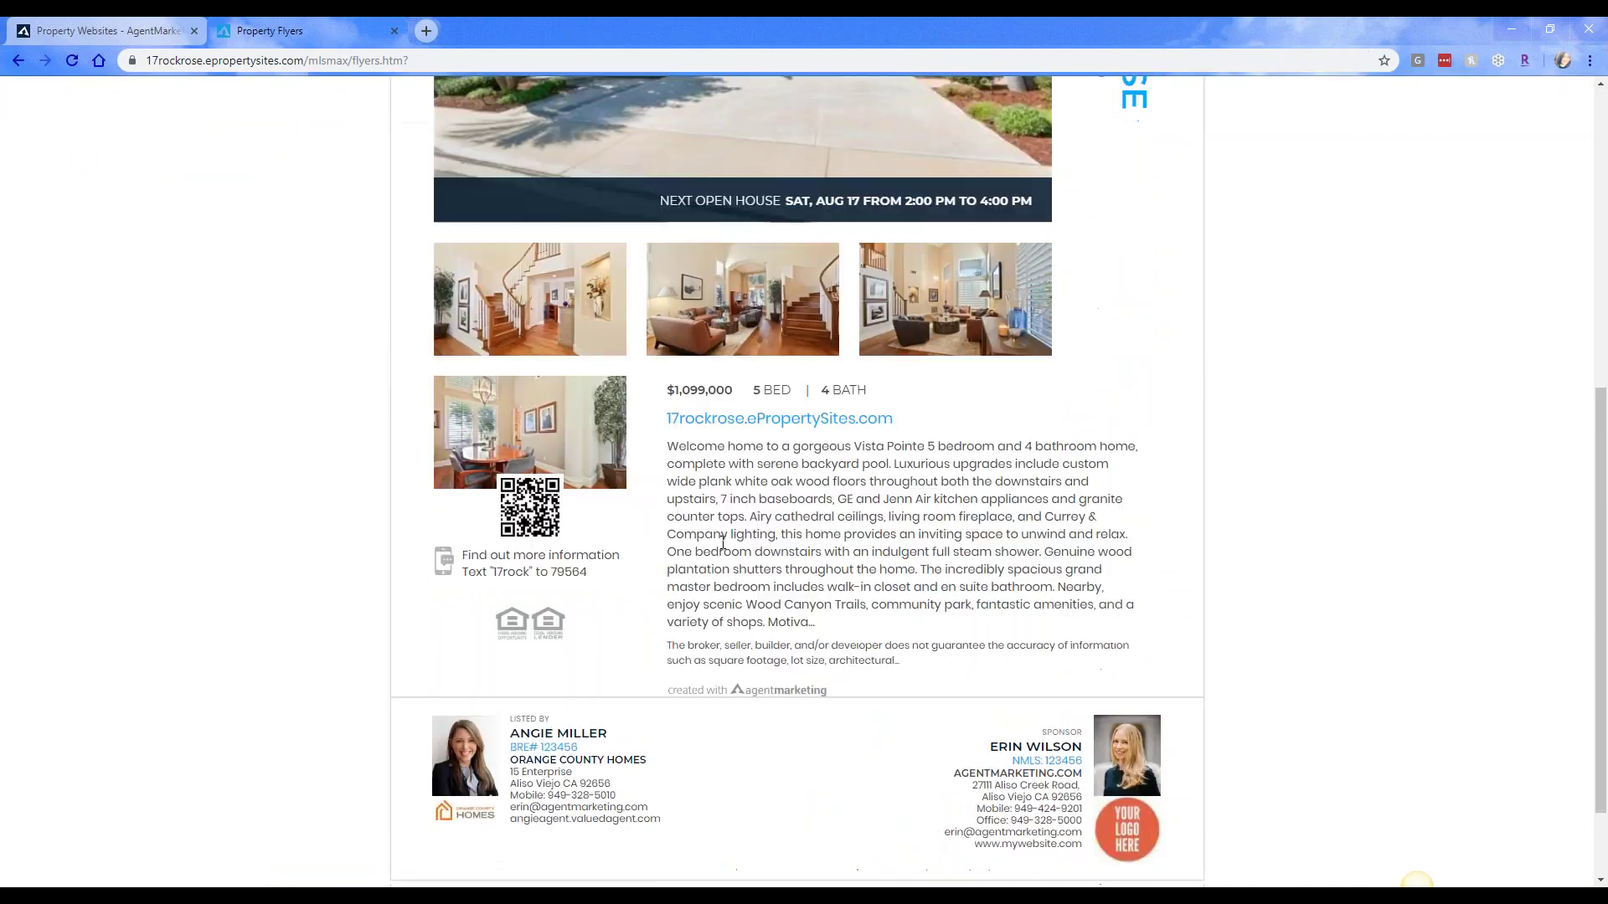
{"action": "scroll", "coordinate": [716, 545], "scroll_direction": "up", "scroll_amount": 8}
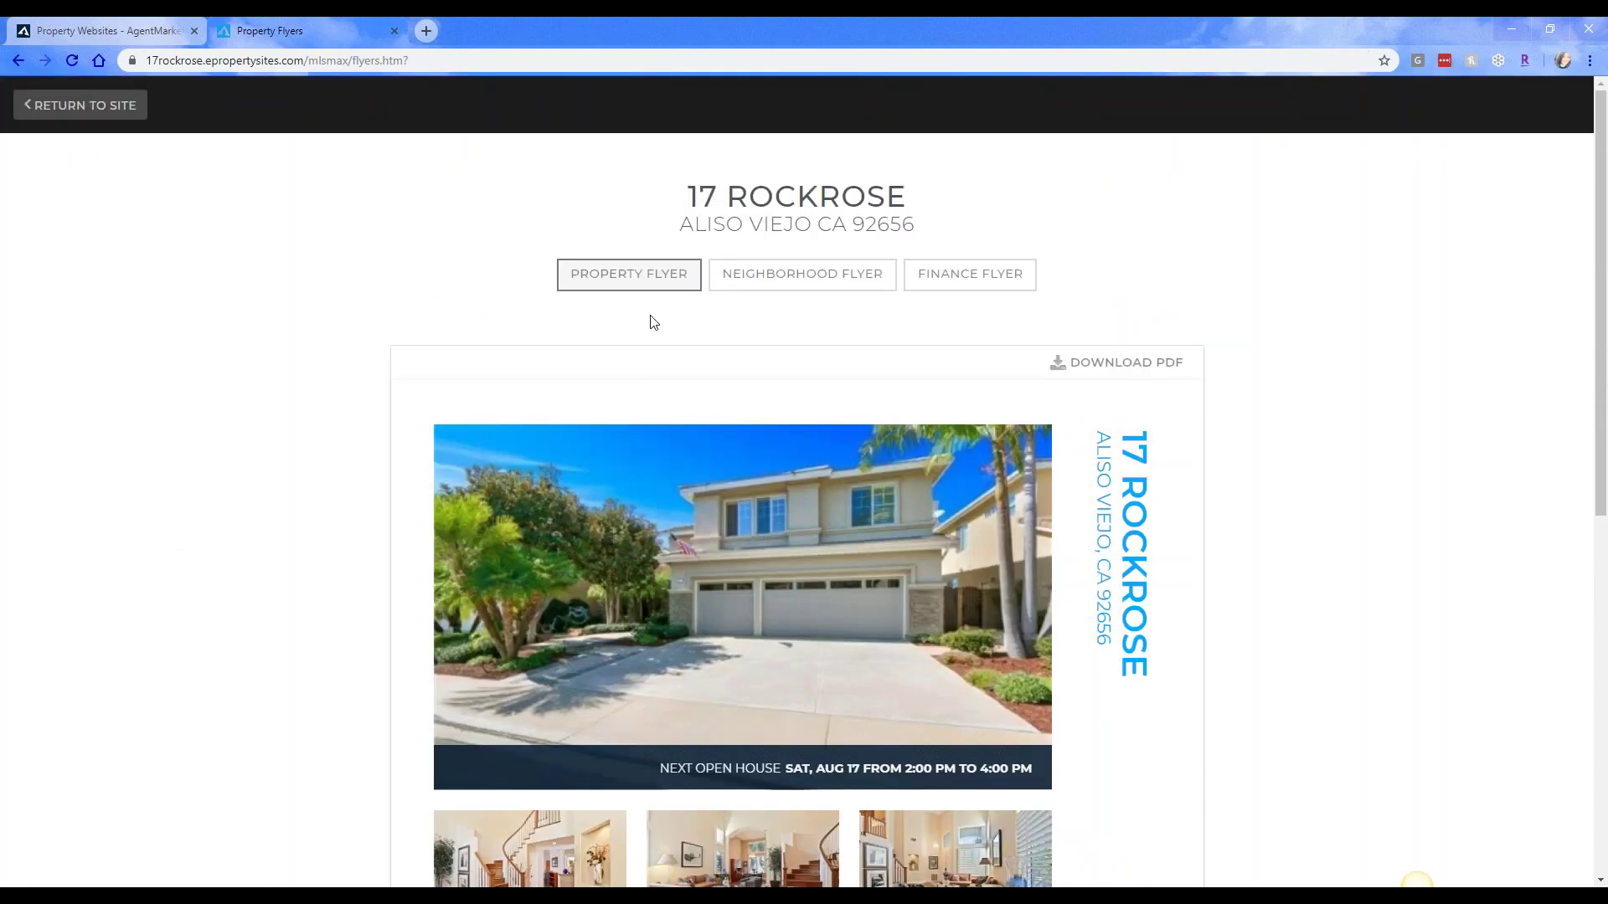
Review the Neighborhood Flyer and the Finance Flyer for 17 Rockrose.
{"action": "left_click", "coordinate": [757, 276]}
{"action": "scroll", "coordinate": [819, 464], "scroll_direction": "down", "scroll_amount": 6}
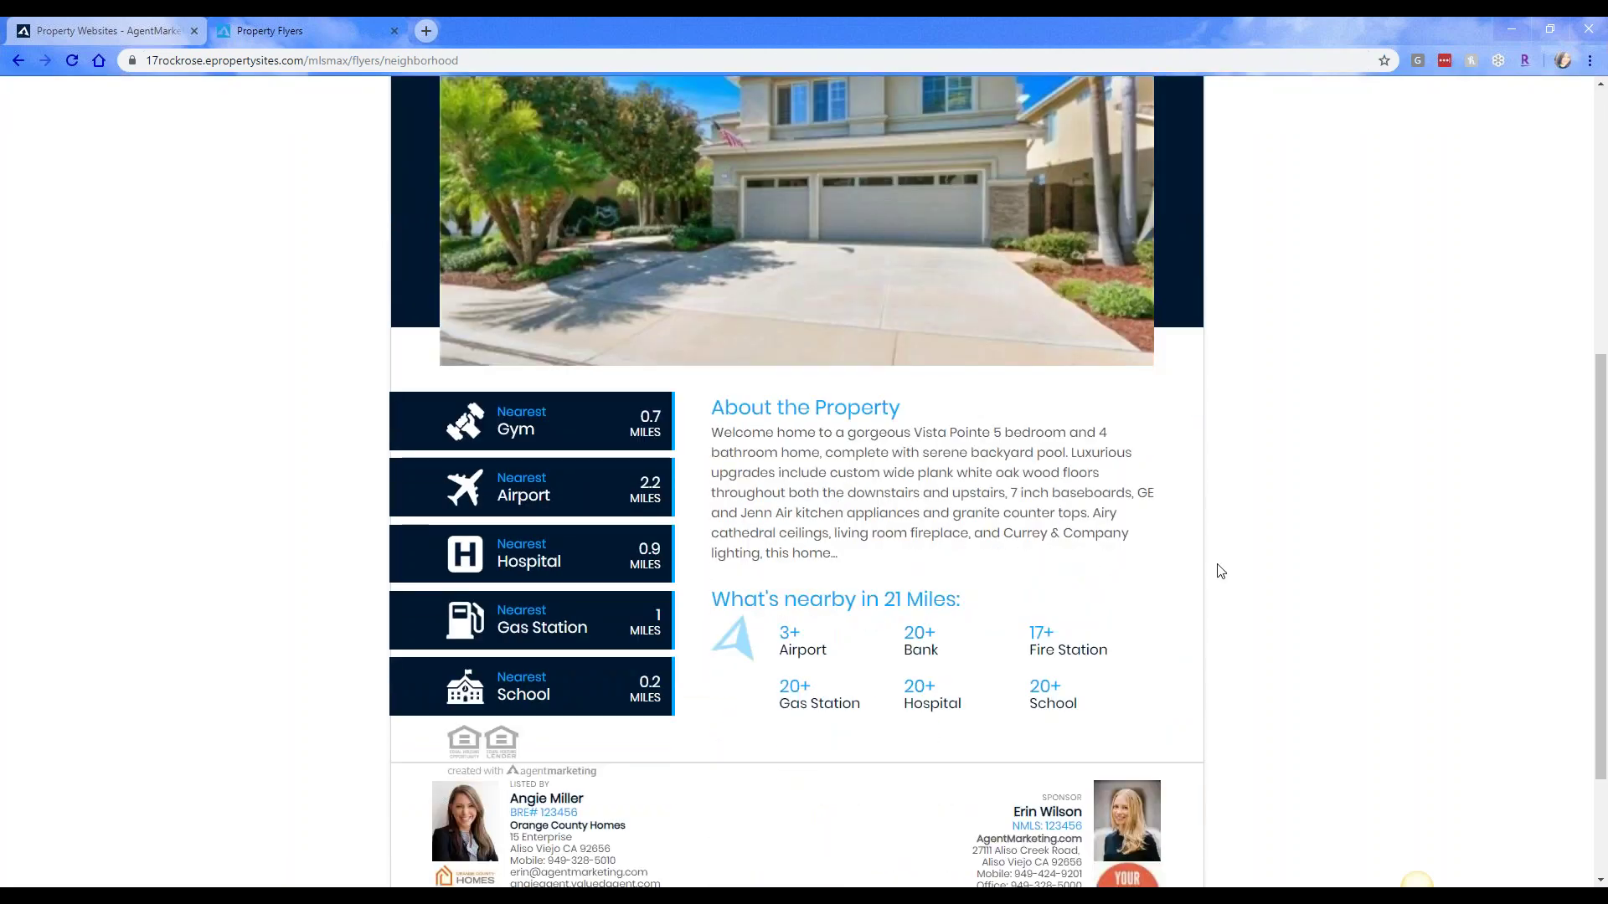
{"action": "scroll", "coordinate": [1220, 570], "scroll_direction": "up", "scroll_amount": 7}
{"action": "left_click", "coordinate": [990, 285]}
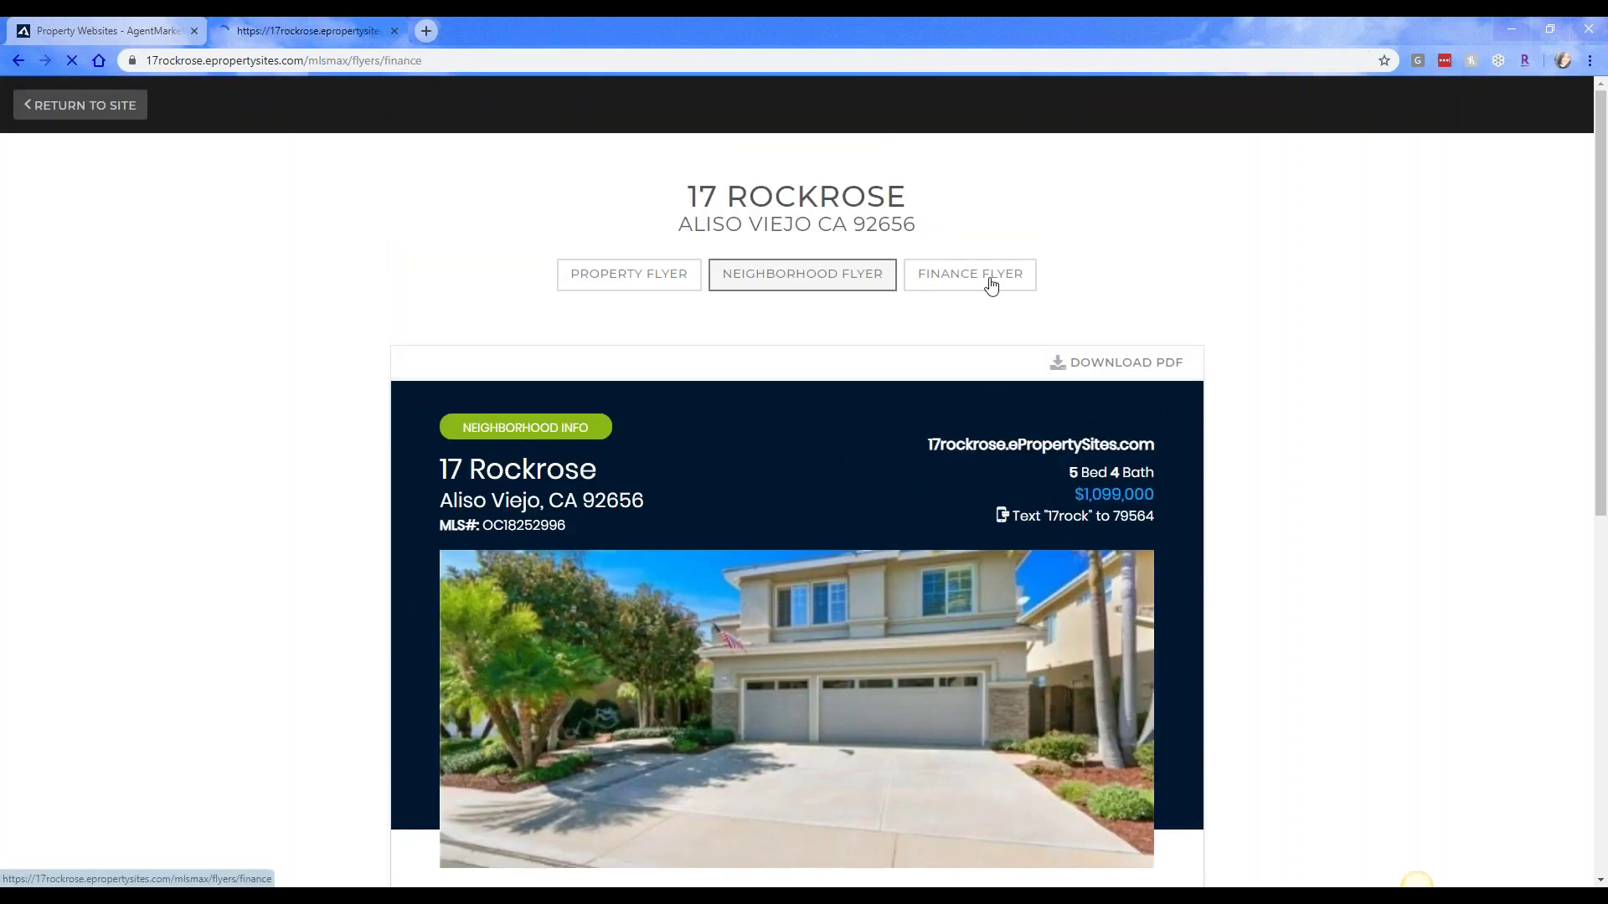
{"action": "scroll", "coordinate": [1048, 556], "scroll_direction": "down", "scroll_amount": 7}
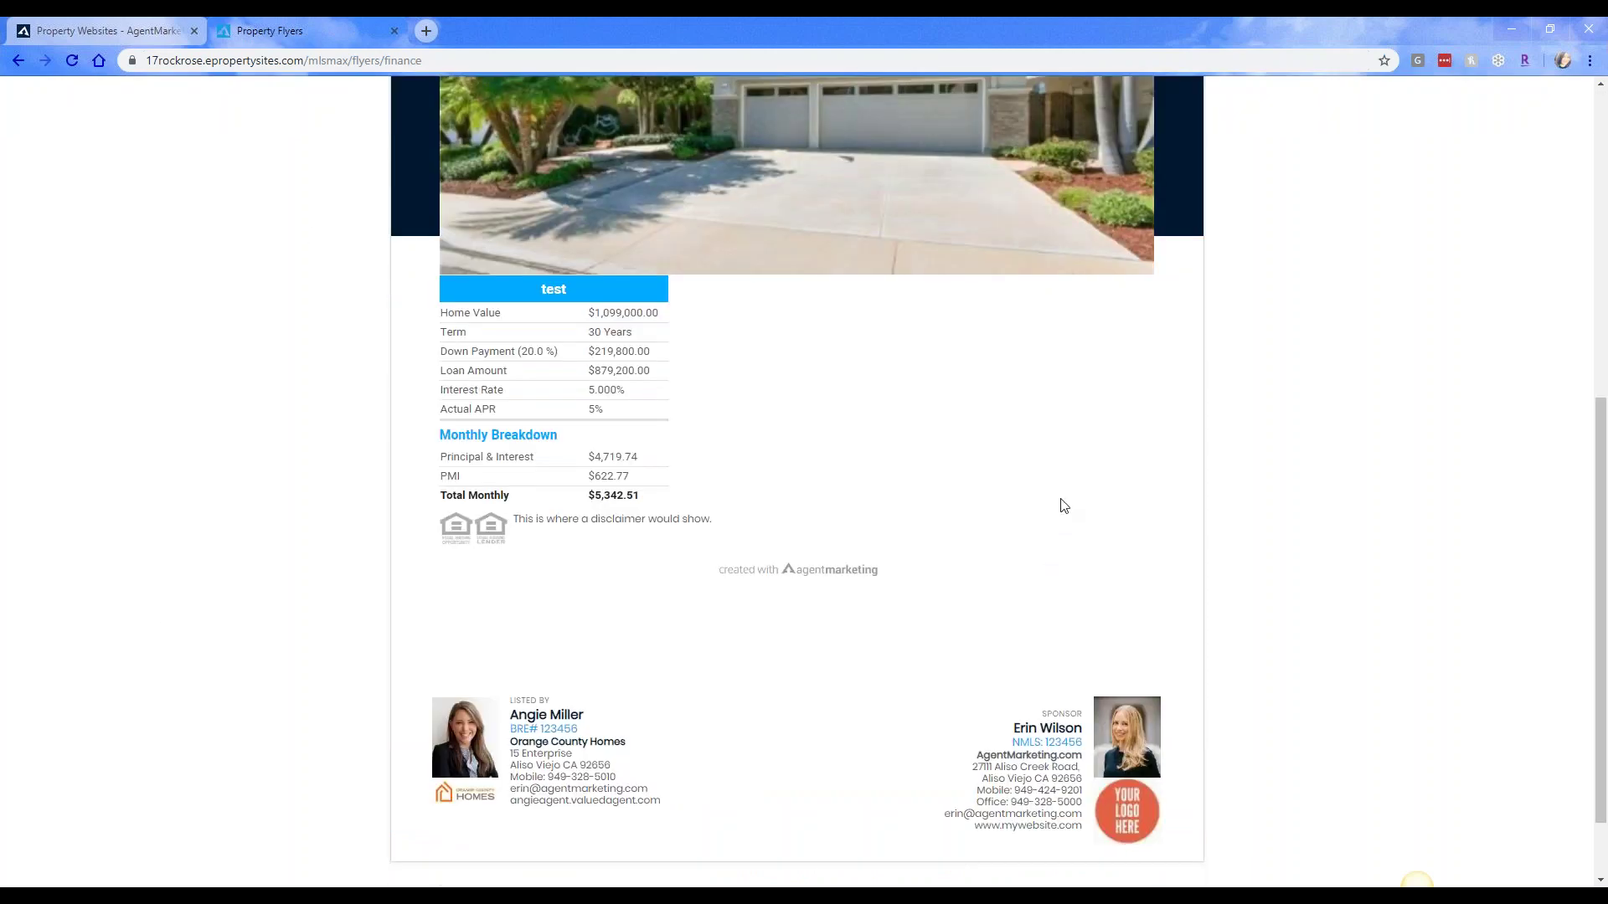
{"action": "scroll", "coordinate": [1063, 506], "scroll_direction": "up", "scroll_amount": 7}
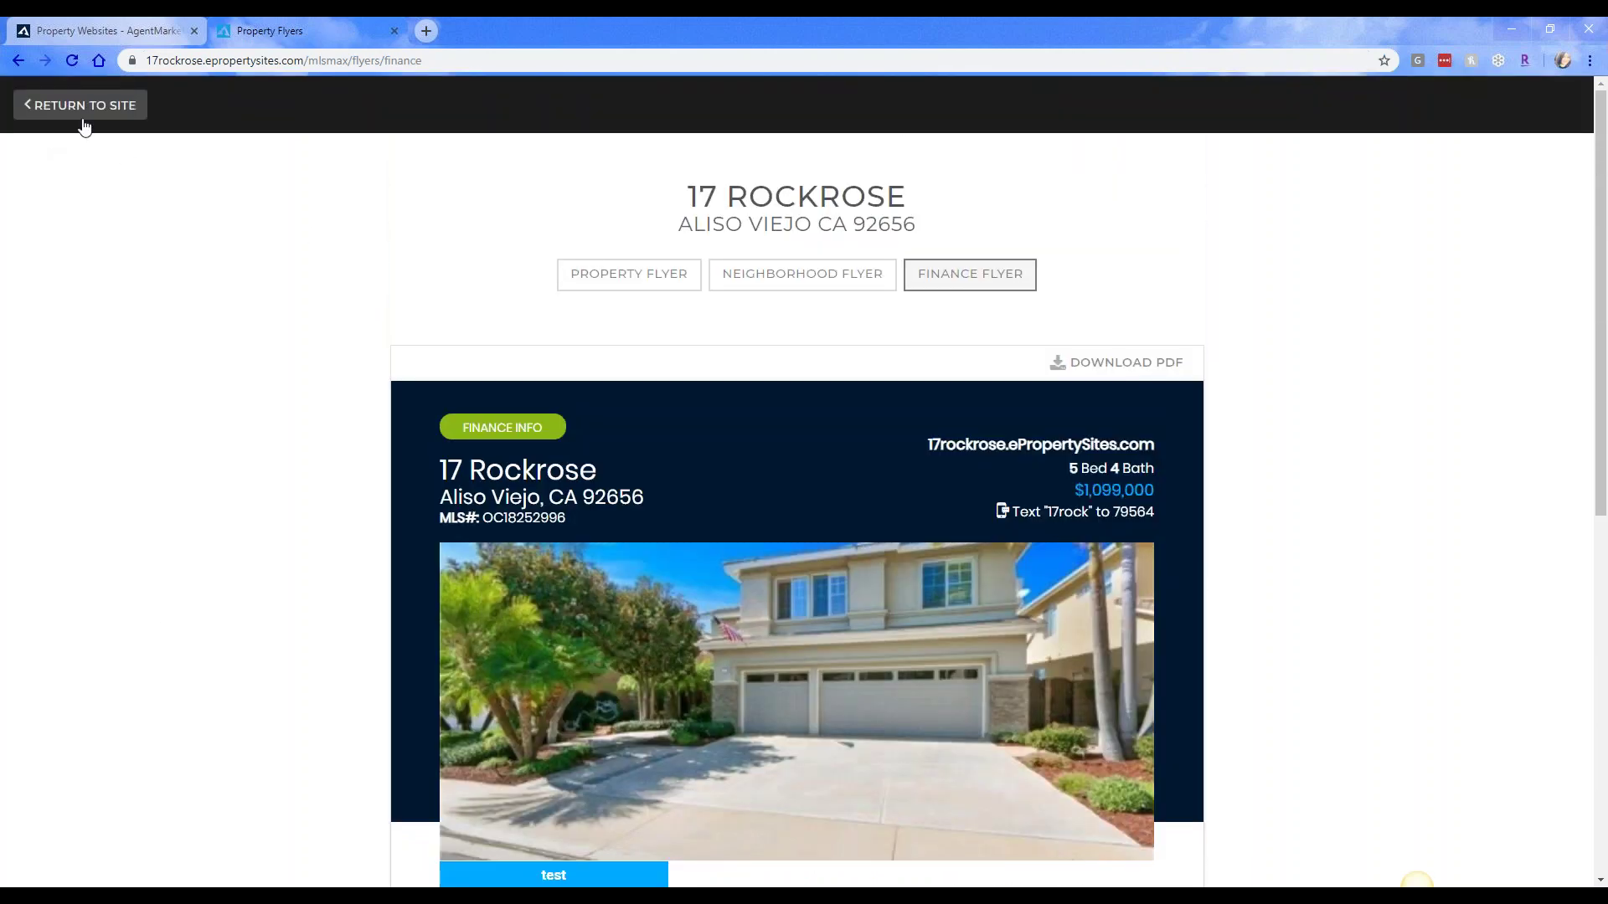
Return to 17 Rockrose's website home page, look over its details and sharing sections, and close the website.
{"action": "left_click", "coordinate": [82, 121]}
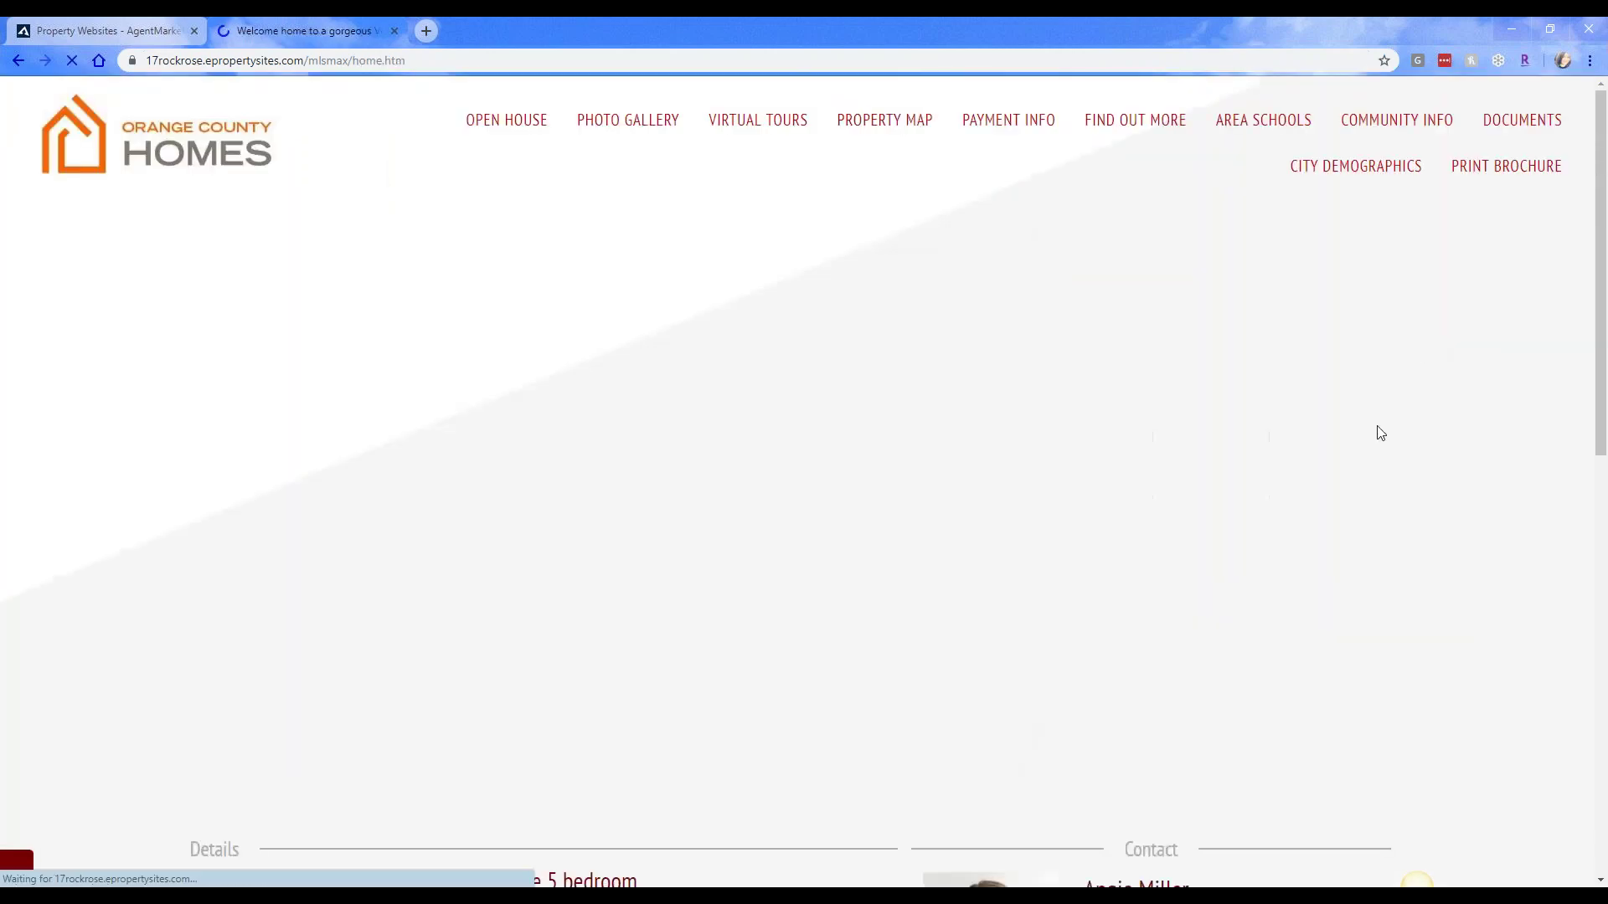
{"action": "scroll", "coordinate": [1415, 883], "scroll_direction": "down", "scroll_amount": 4}
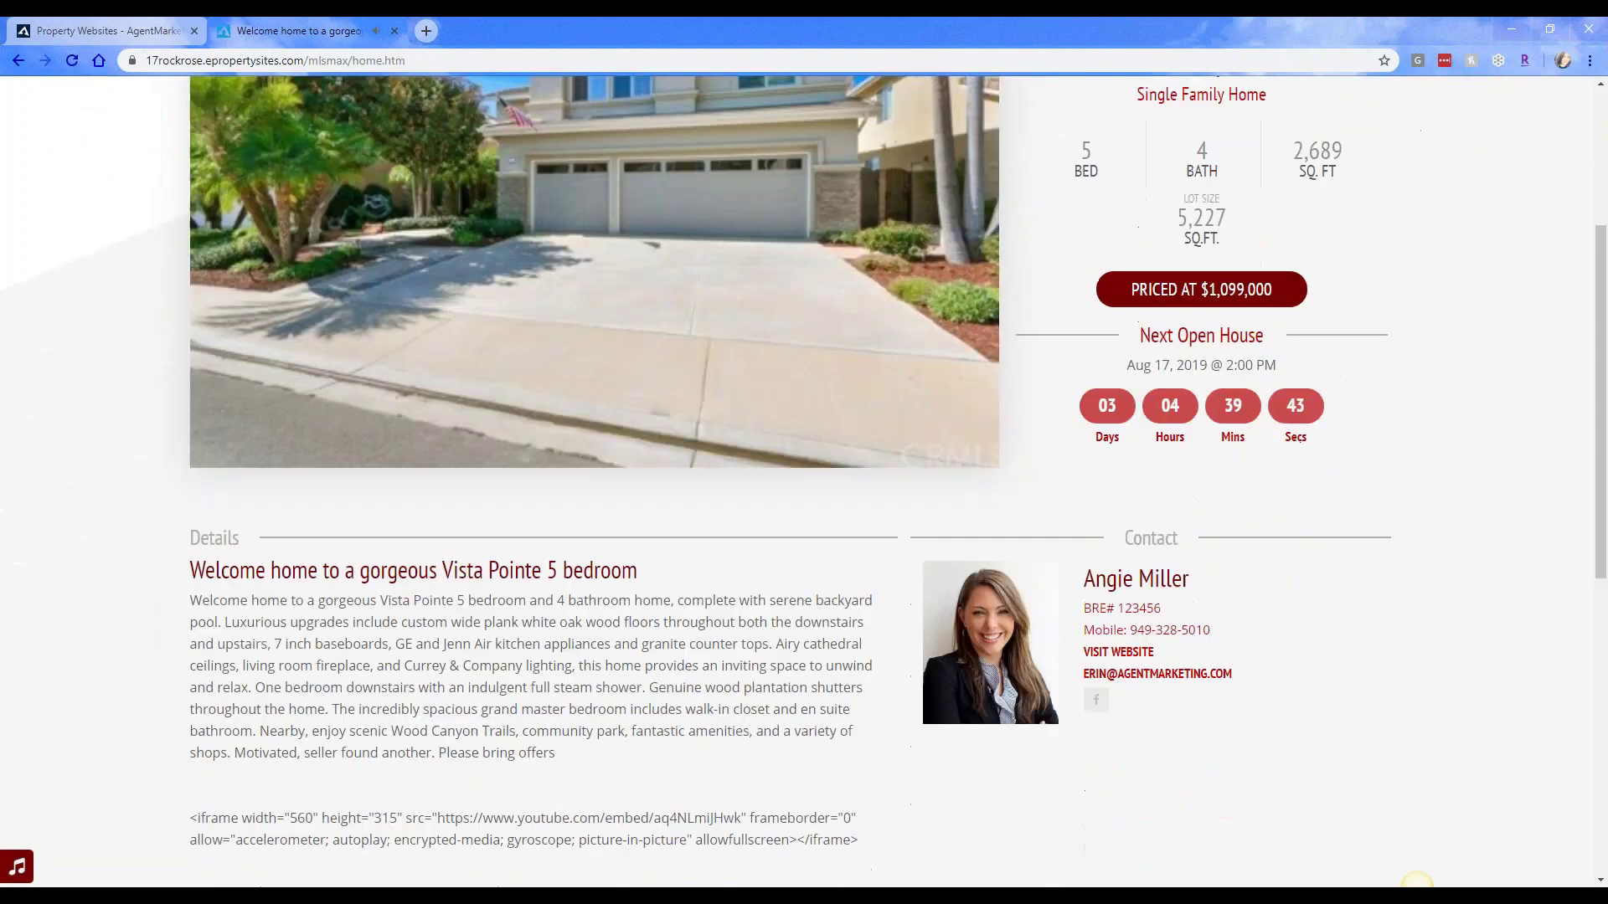
{"action": "scroll", "coordinate": [1415, 883], "scroll_direction": "up", "scroll_amount": 4}
{"action": "scroll", "coordinate": [1415, 884], "scroll_direction": "down", "scroll_amount": 5}
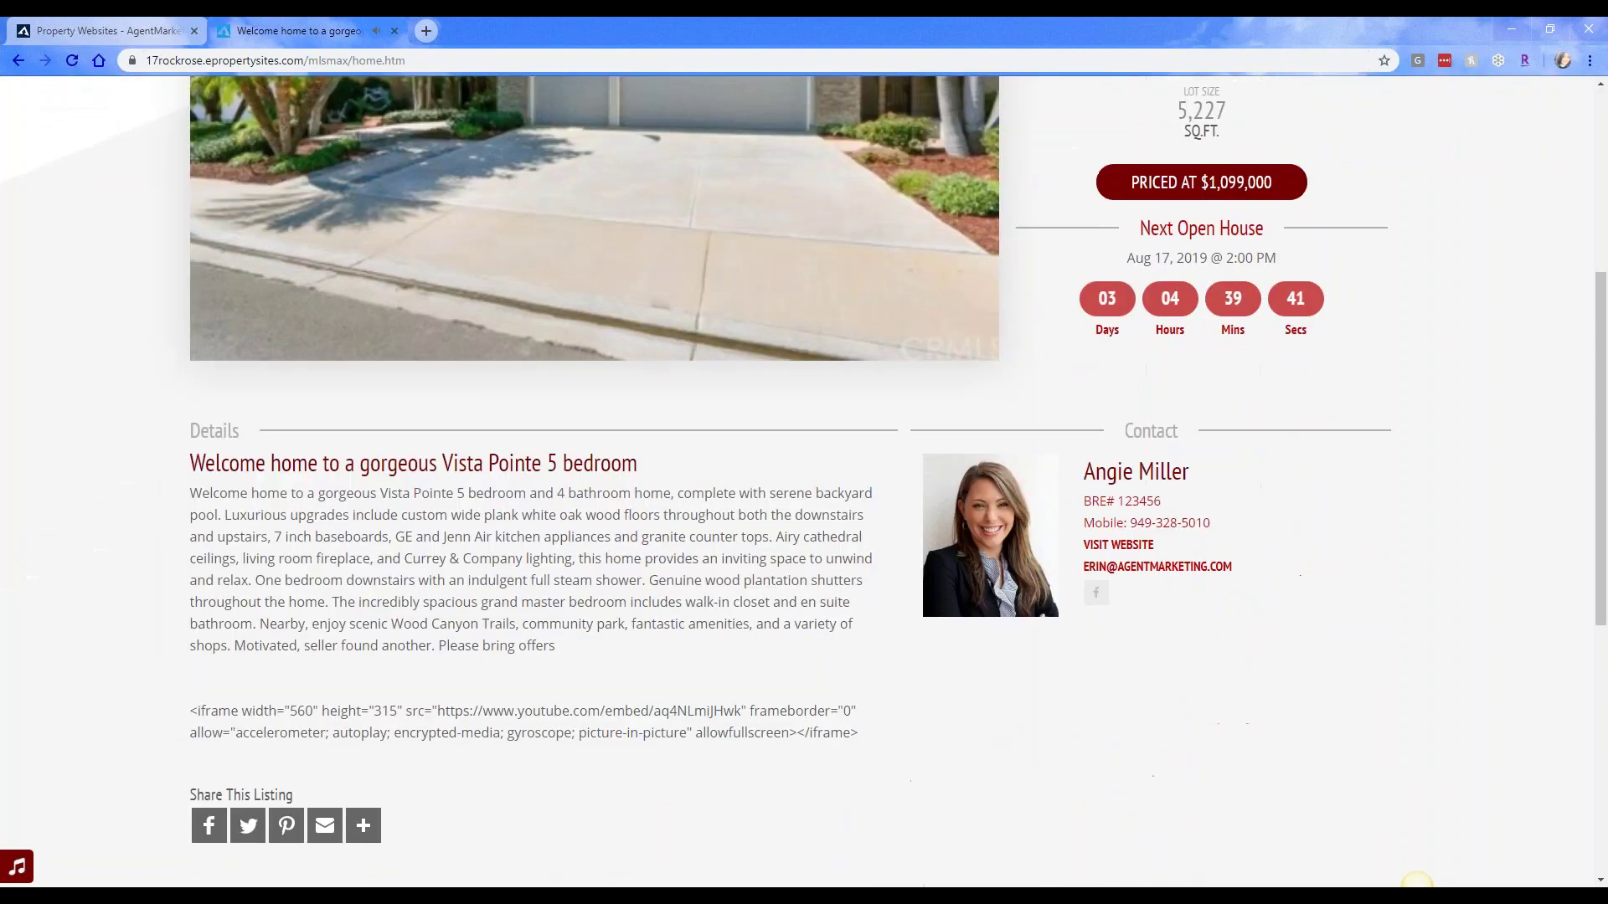
{"action": "scroll", "coordinate": [1416, 883], "scroll_direction": "up", "scroll_amount": 5}
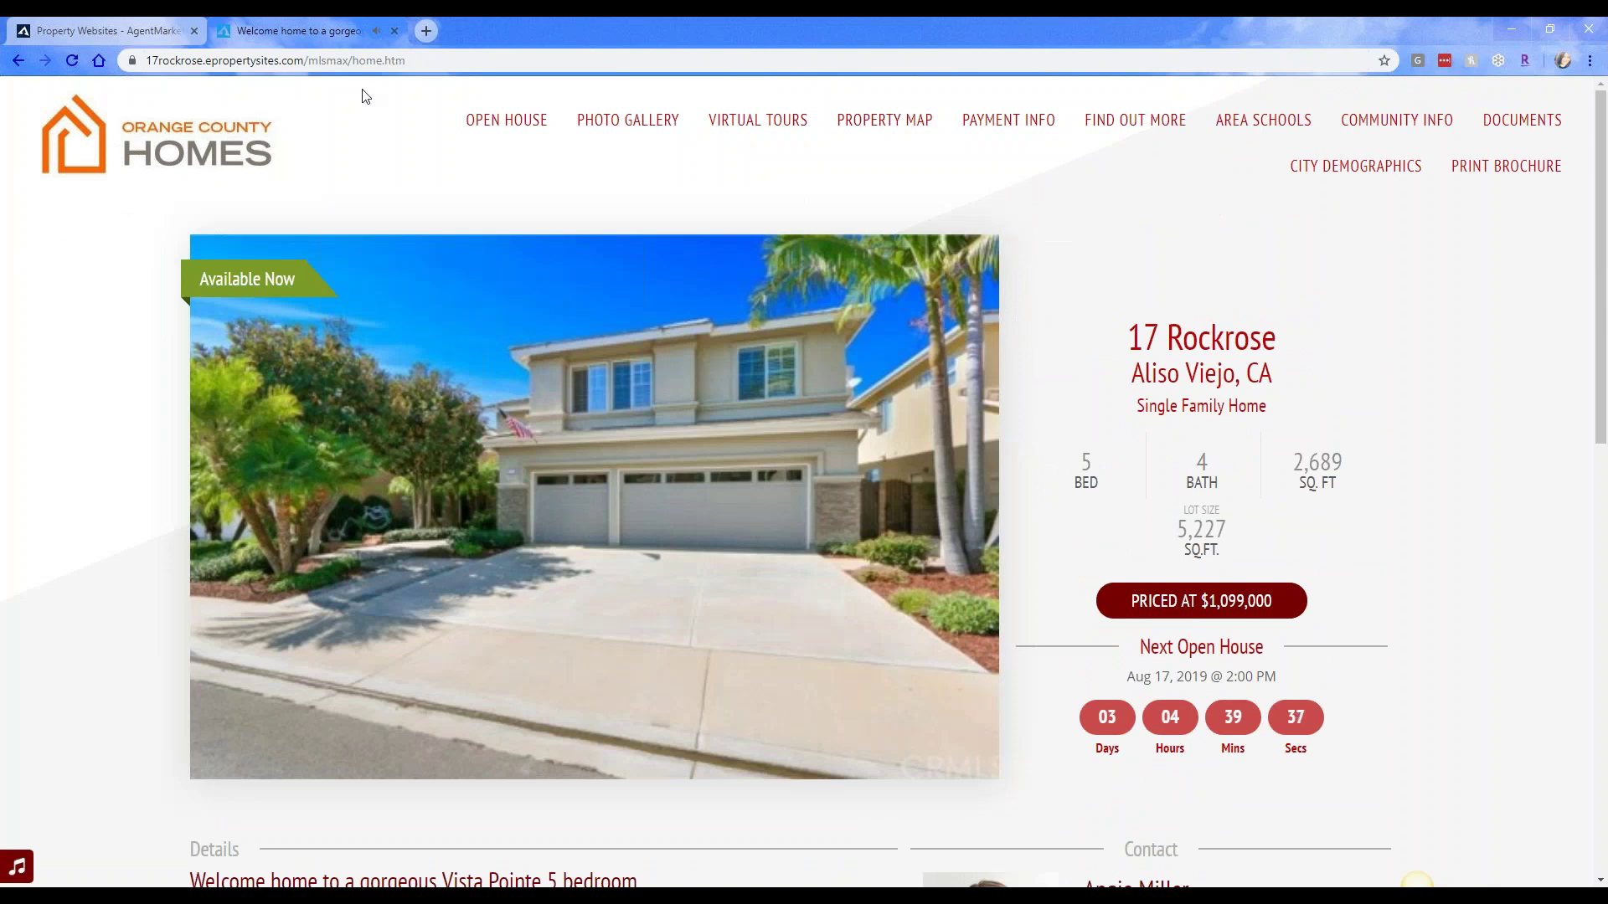
{"action": "left_click", "coordinate": [395, 31]}
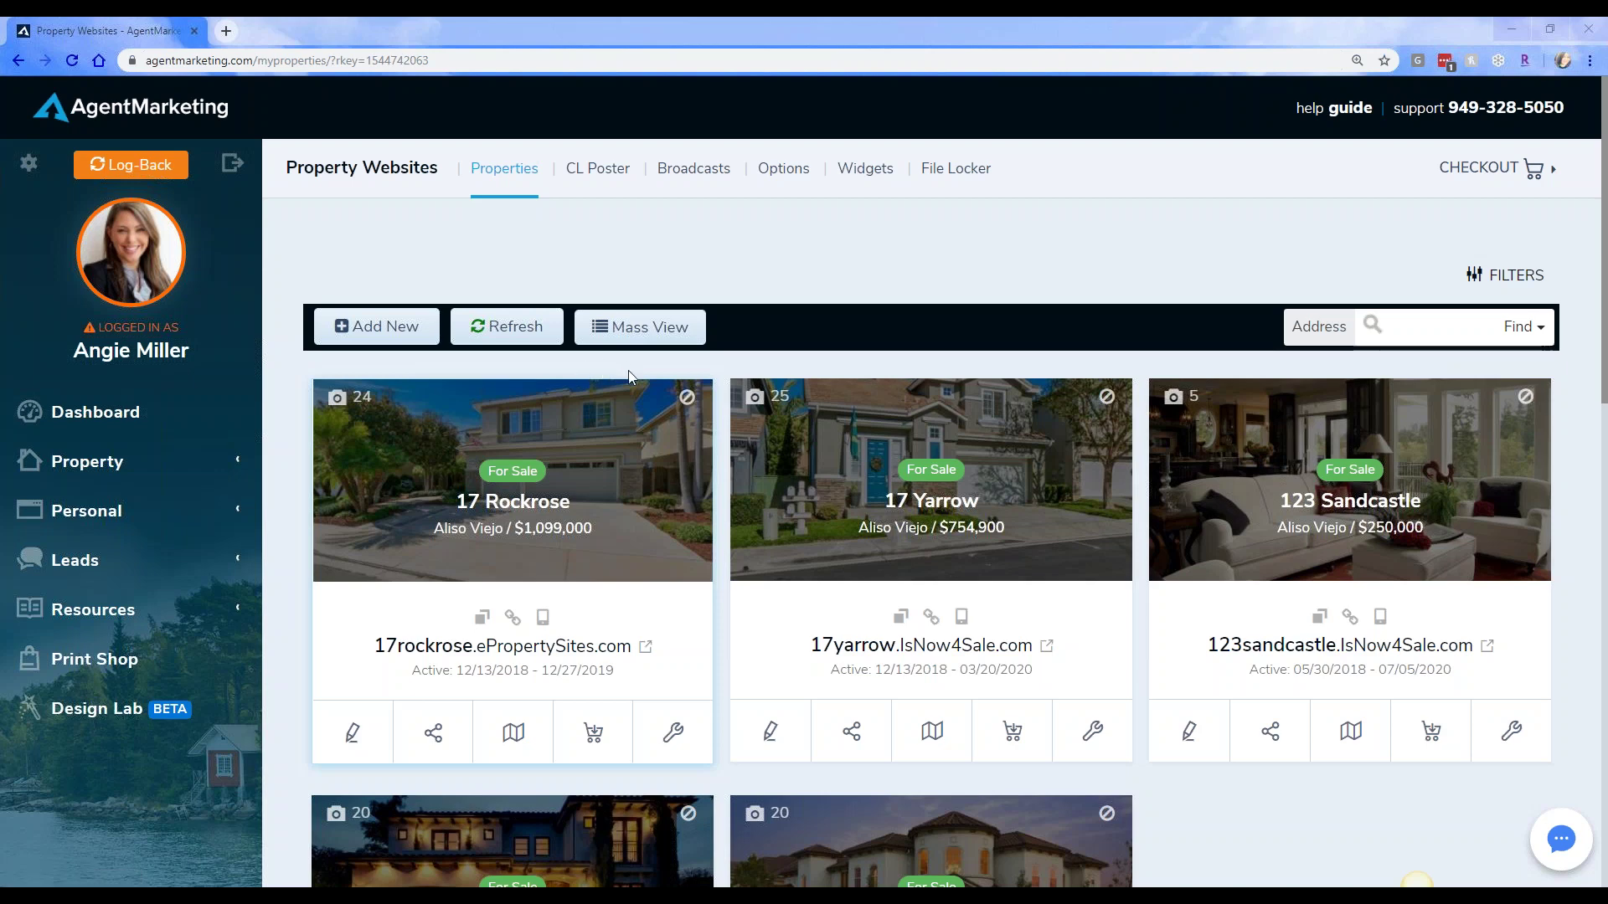
Open 17 Rockrose for editing and examine its Website settings, including the popup controls and website layouts.
{"action": "left_click", "coordinate": [353, 739]}
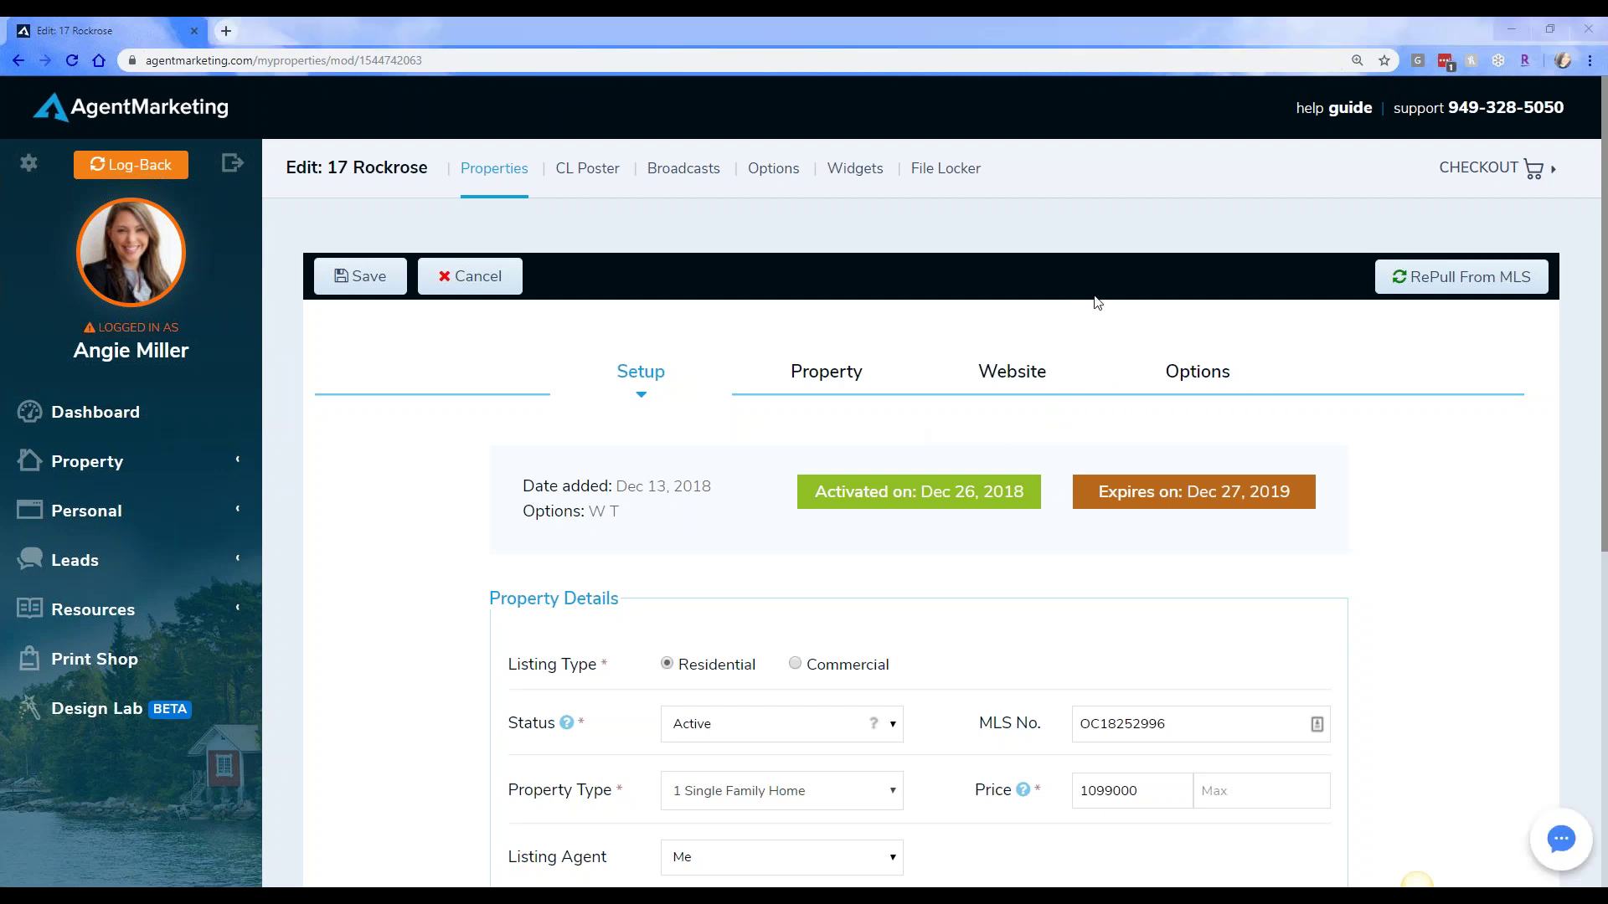
{"action": "left_click", "coordinate": [998, 373]}
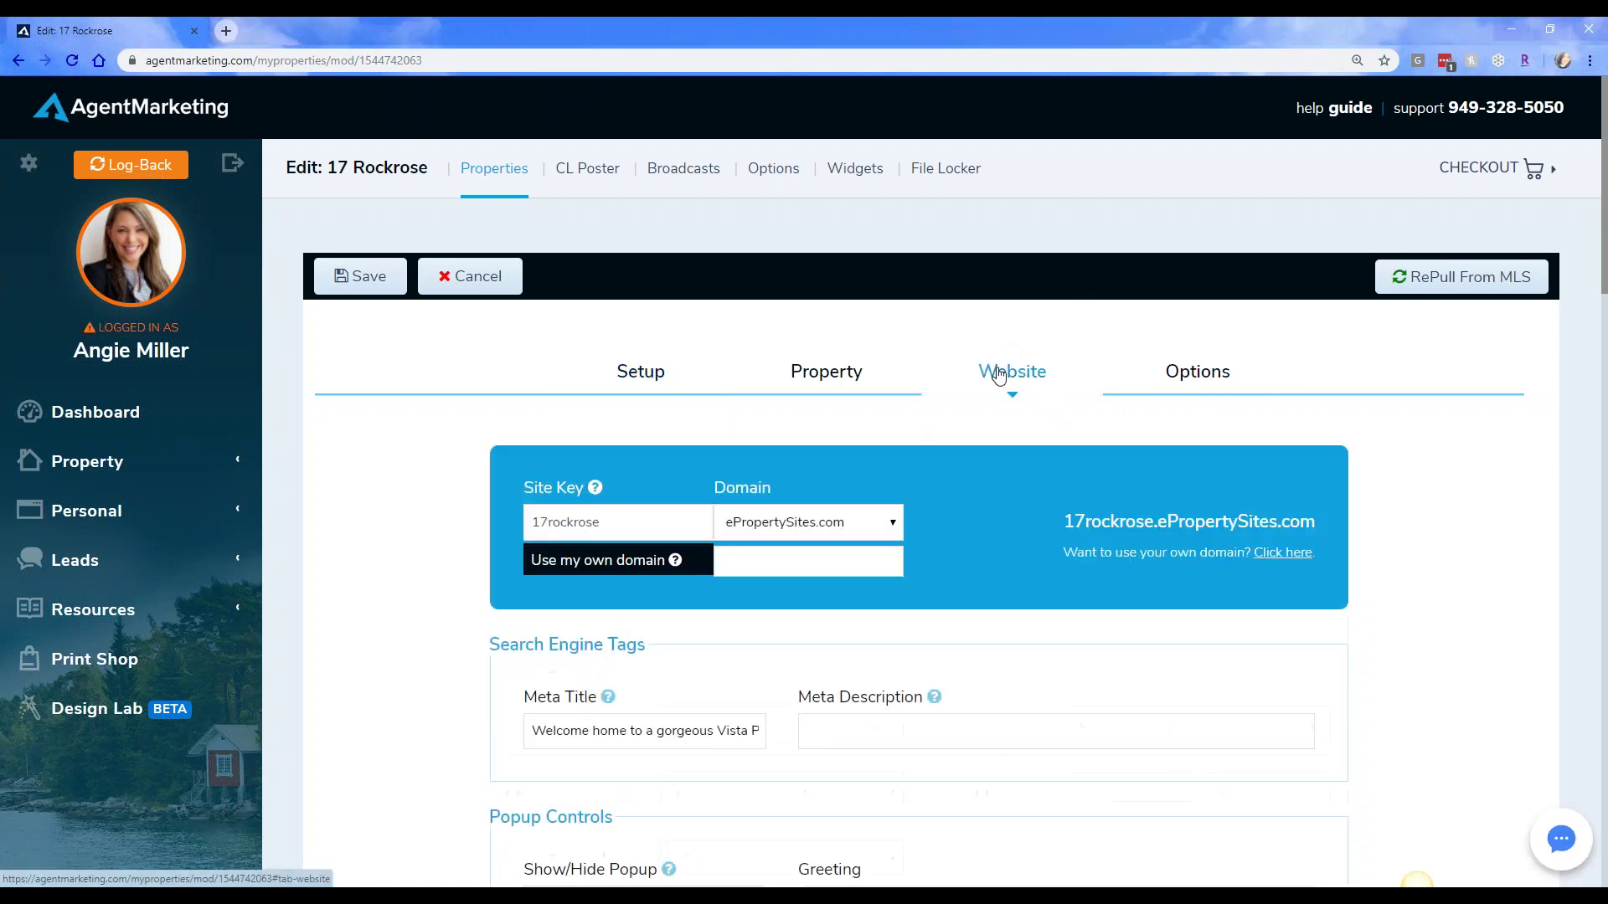
{"action": "scroll", "coordinate": [911, 509], "scroll_direction": "down", "scroll_amount": 5}
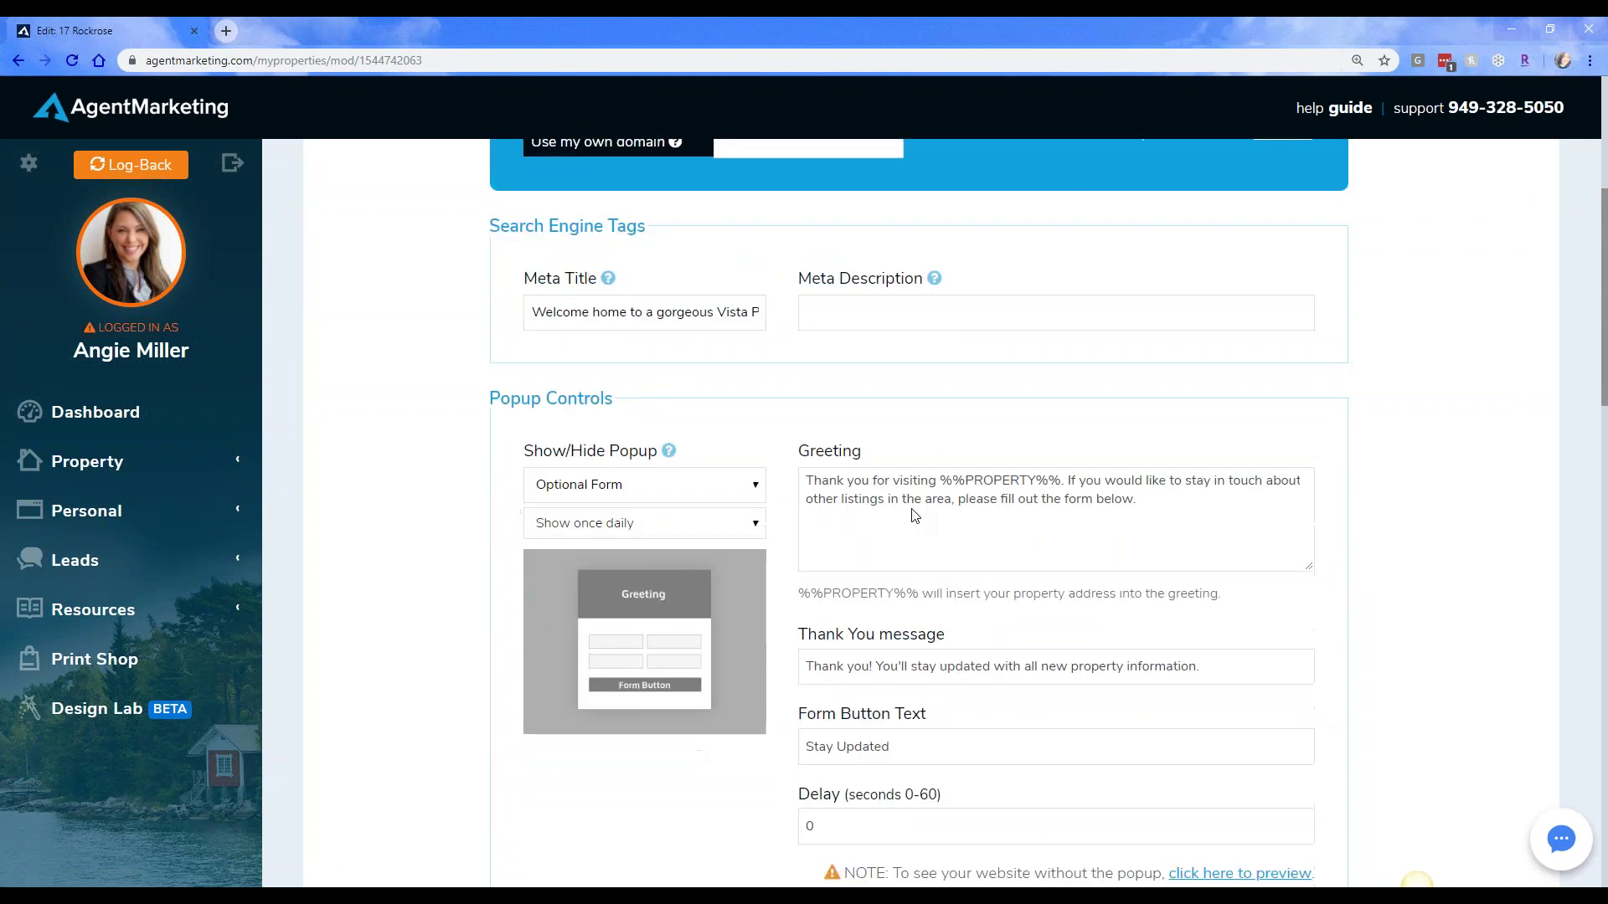
{"action": "scroll", "coordinate": [916, 515], "scroll_direction": "down", "scroll_amount": 12}
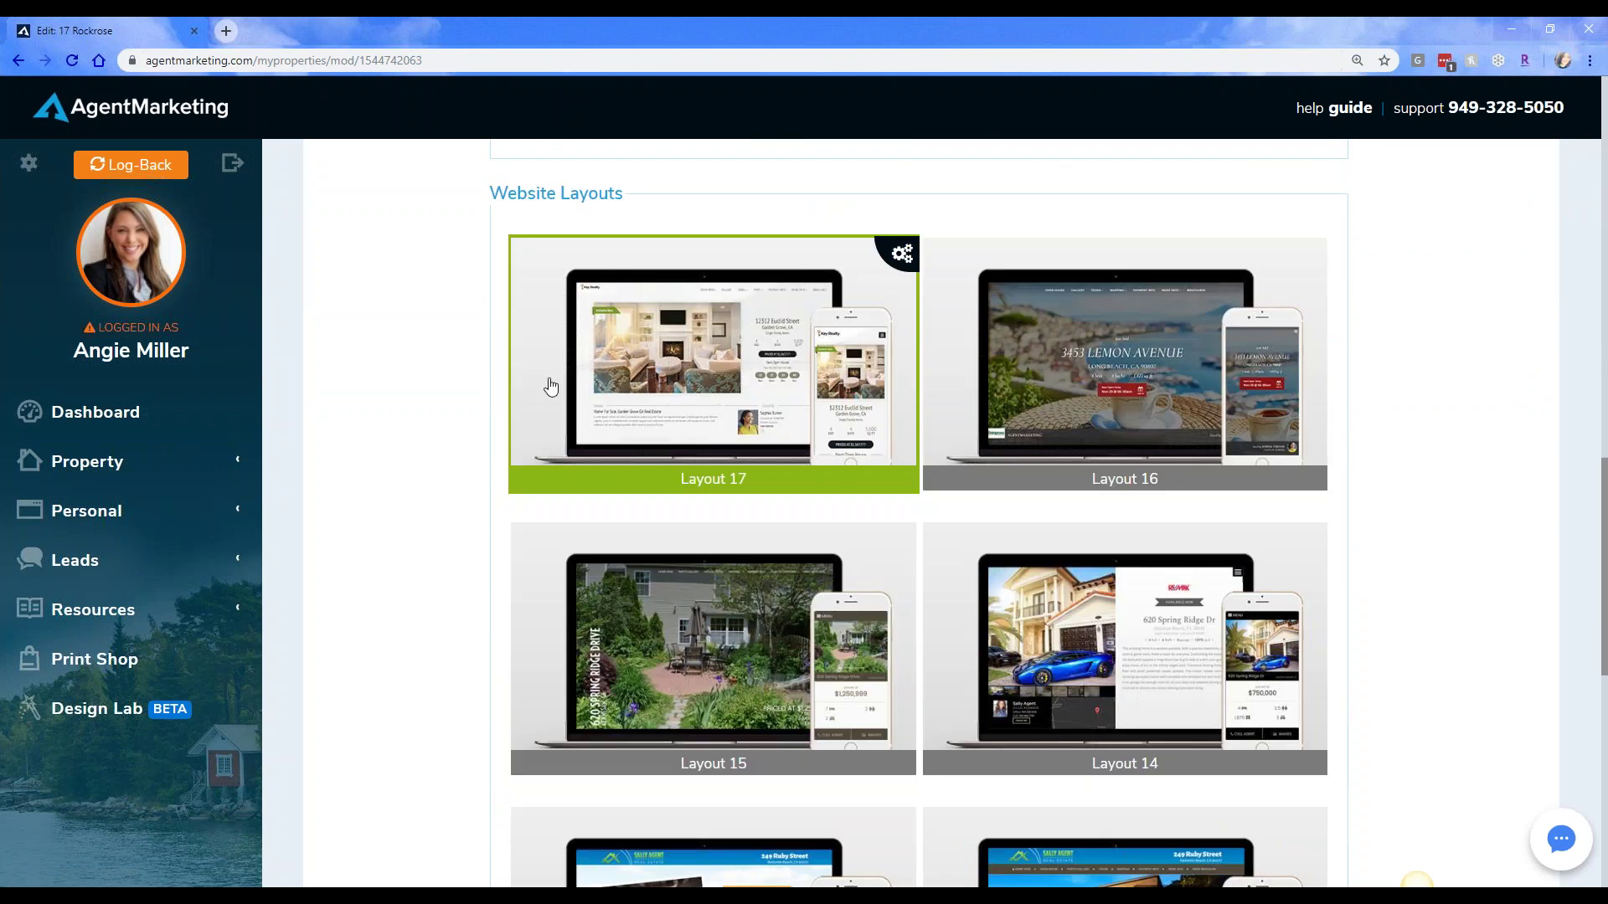
{"action": "scroll", "coordinate": [1106, 567], "scroll_direction": "down", "scroll_amount": 3}
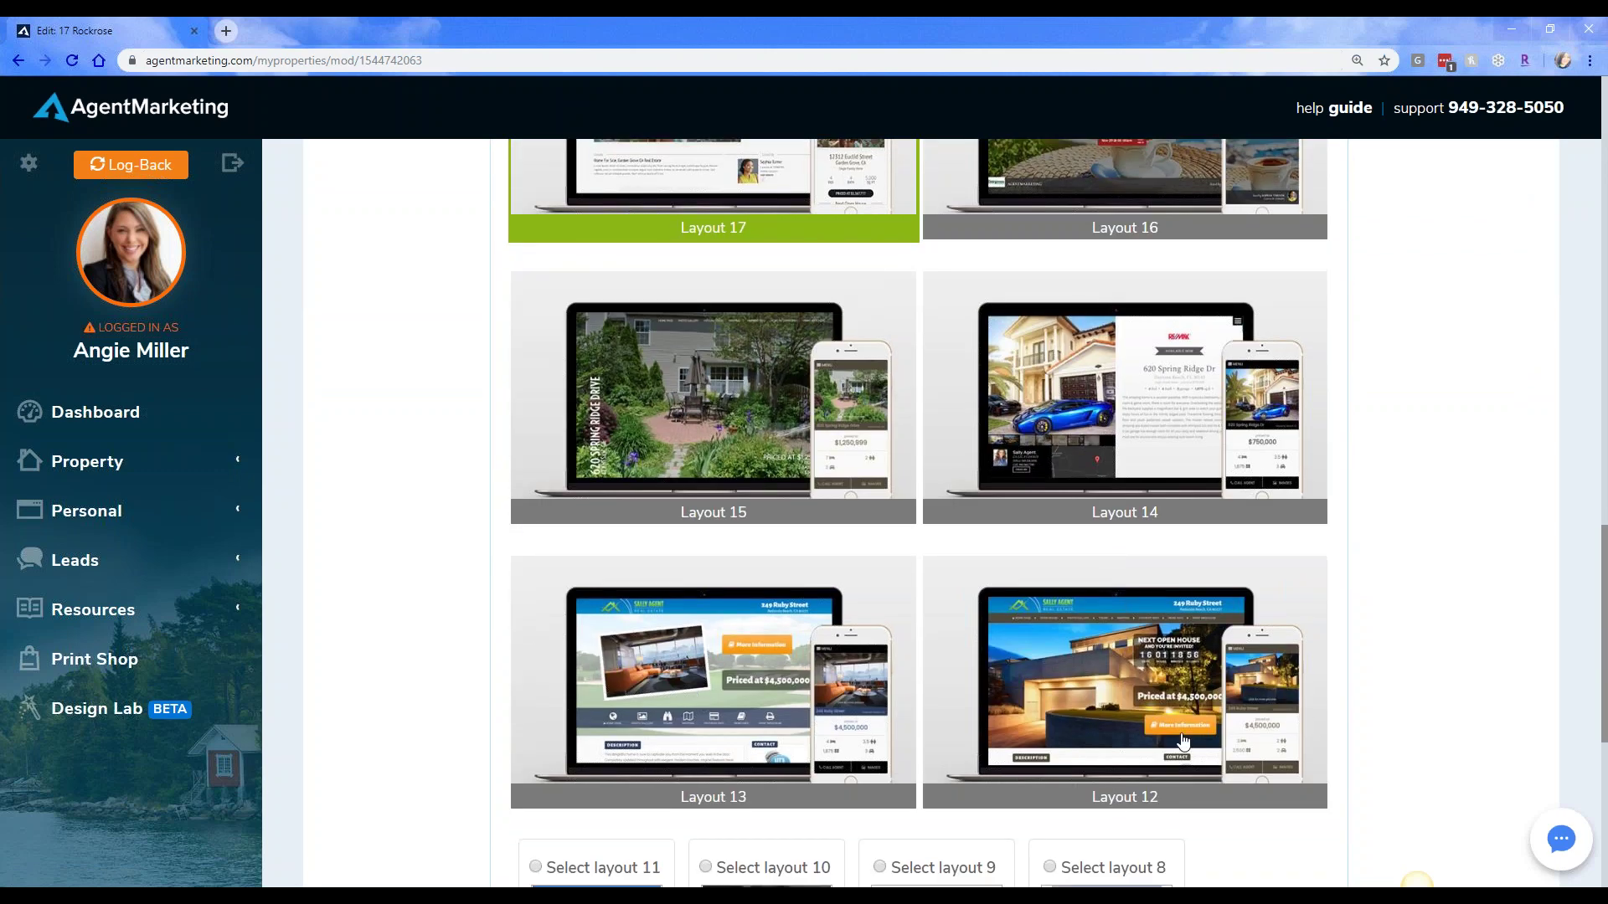
{"action": "scroll", "coordinate": [1184, 741], "scroll_direction": "up", "scroll_amount": 10}
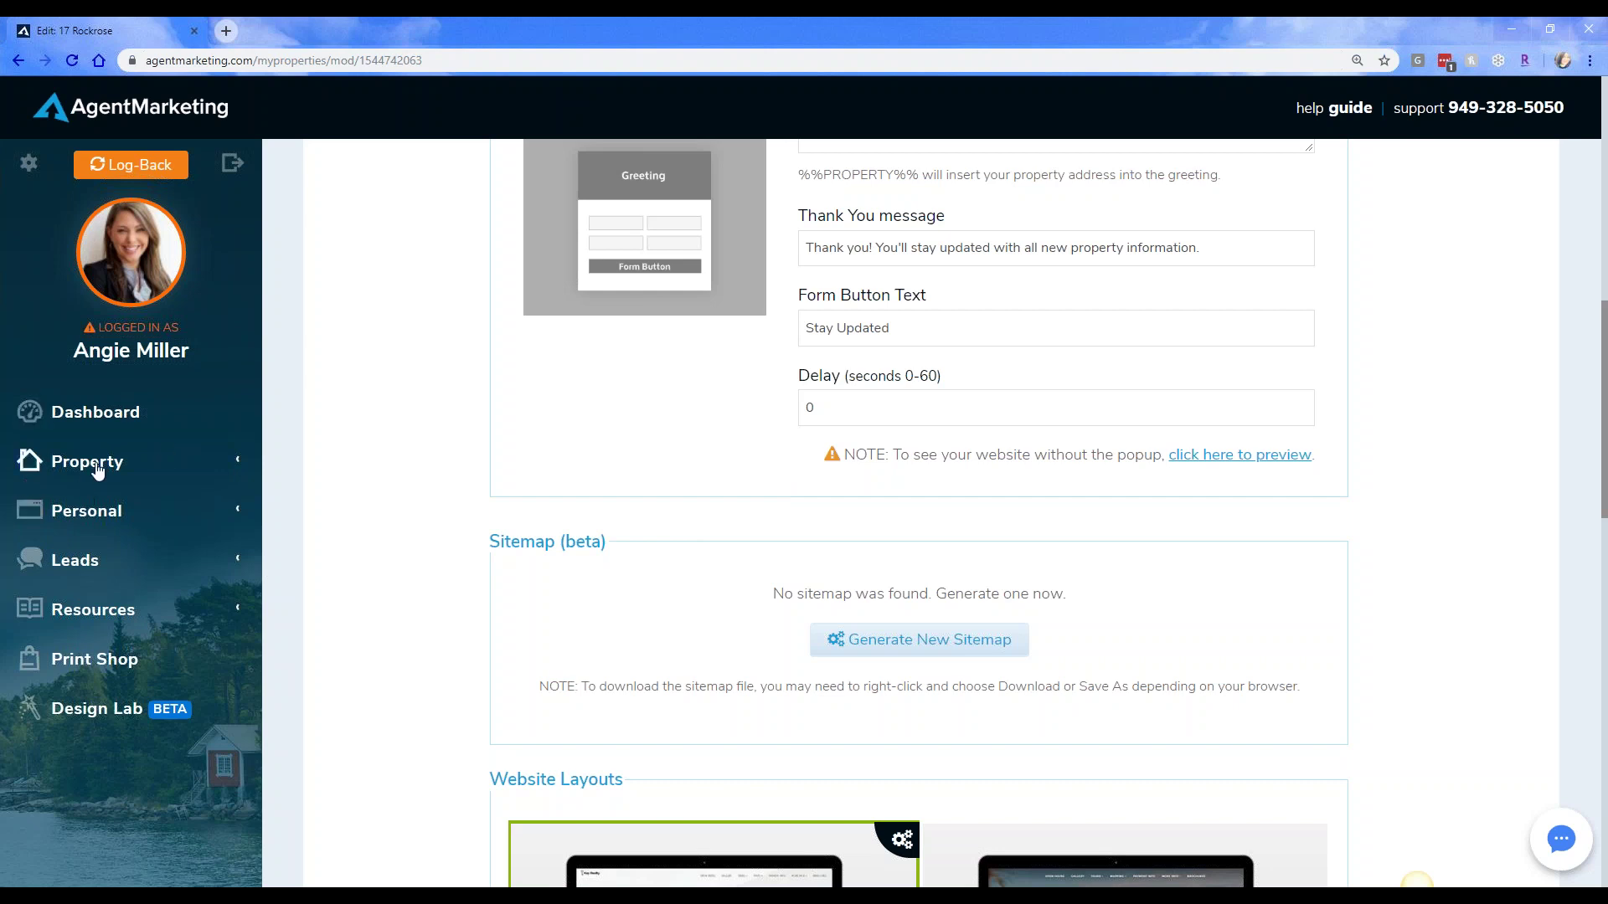
Go back to the property list and open the MLS-Pull setup page from the account settings.
{"action": "left_click", "coordinate": [63, 462]}
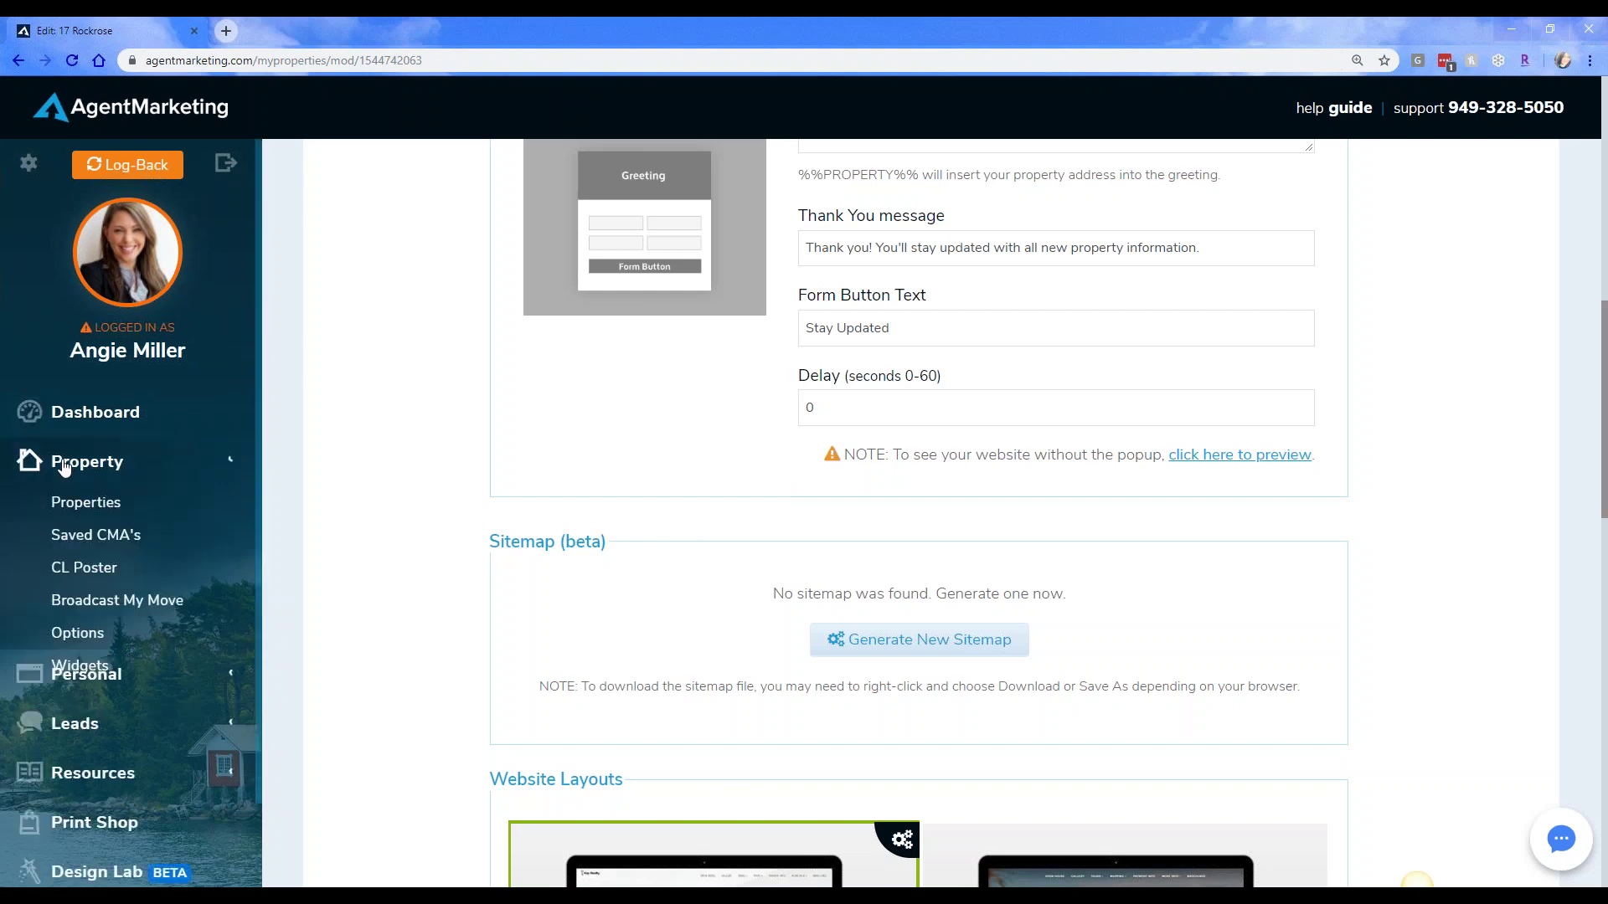
{"action": "left_click", "coordinate": [104, 506]}
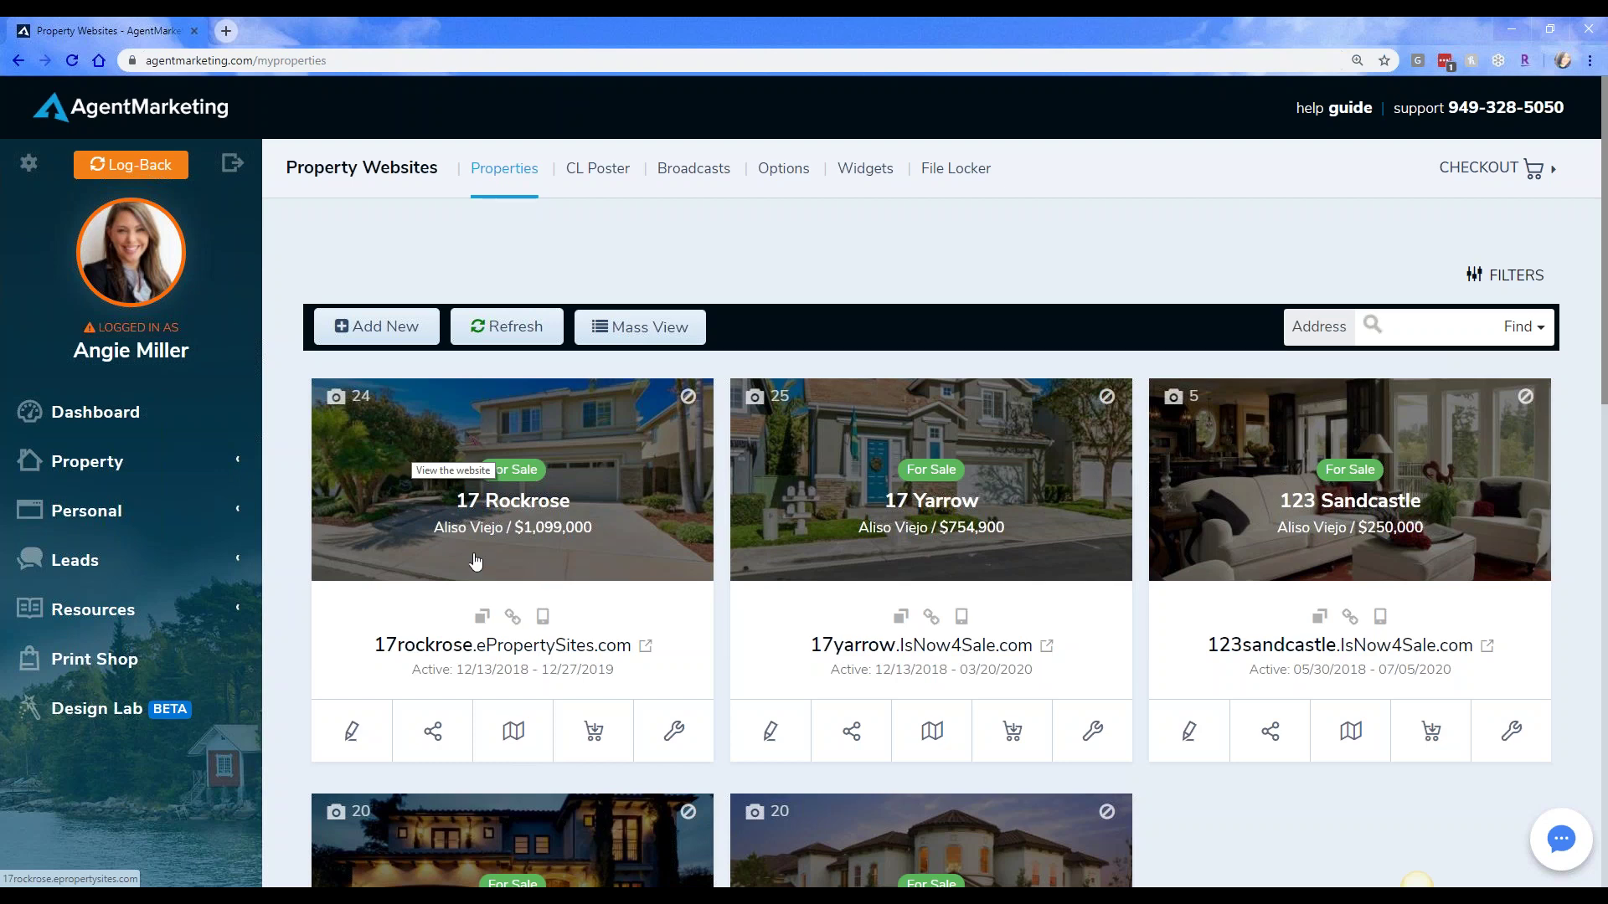
{"action": "left_click", "coordinate": [25, 174]}
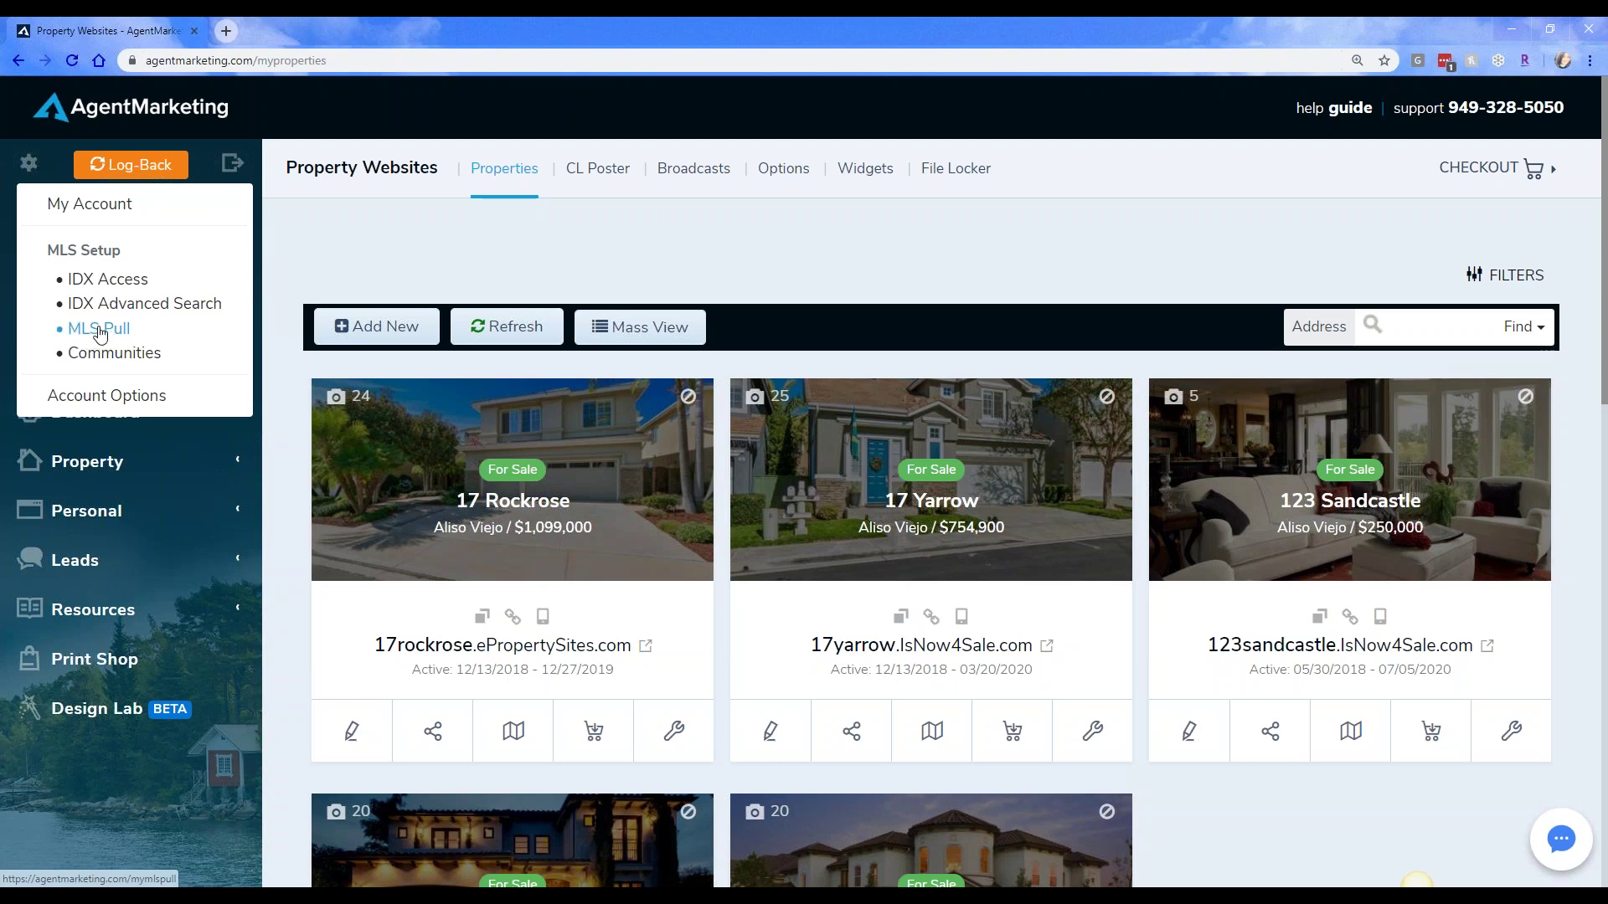
{"action": "left_click", "coordinate": [84, 334]}
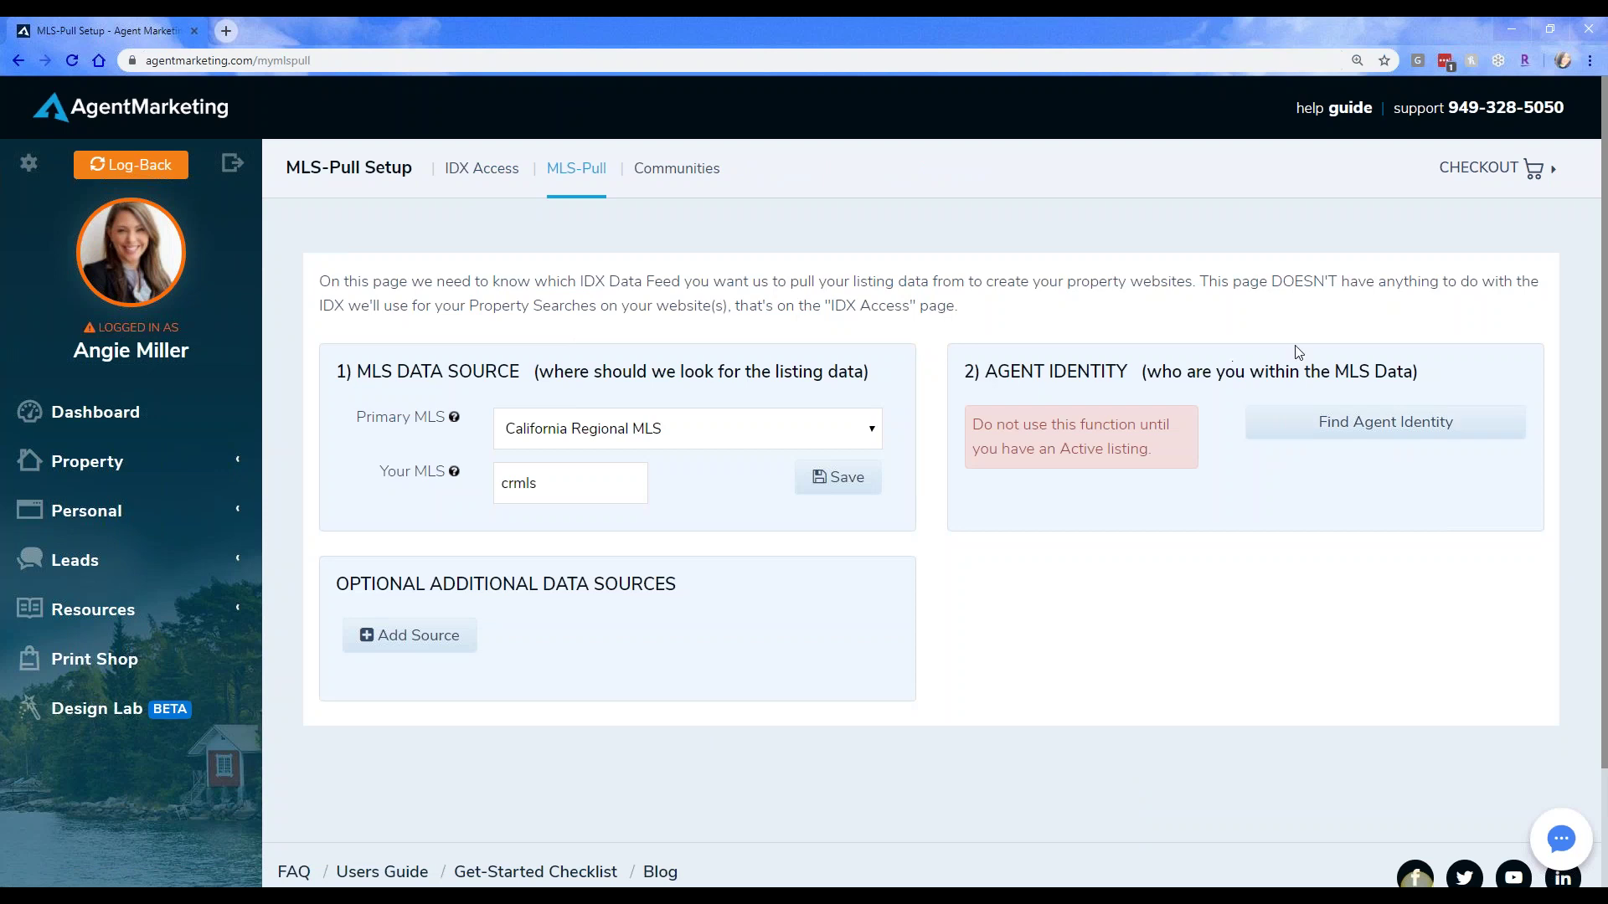
Return to the property list and reopen 17 Rockrose's website layouts in its editor.
{"action": "left_click", "coordinate": [94, 466]}
{"action": "left_click", "coordinate": [96, 502]}
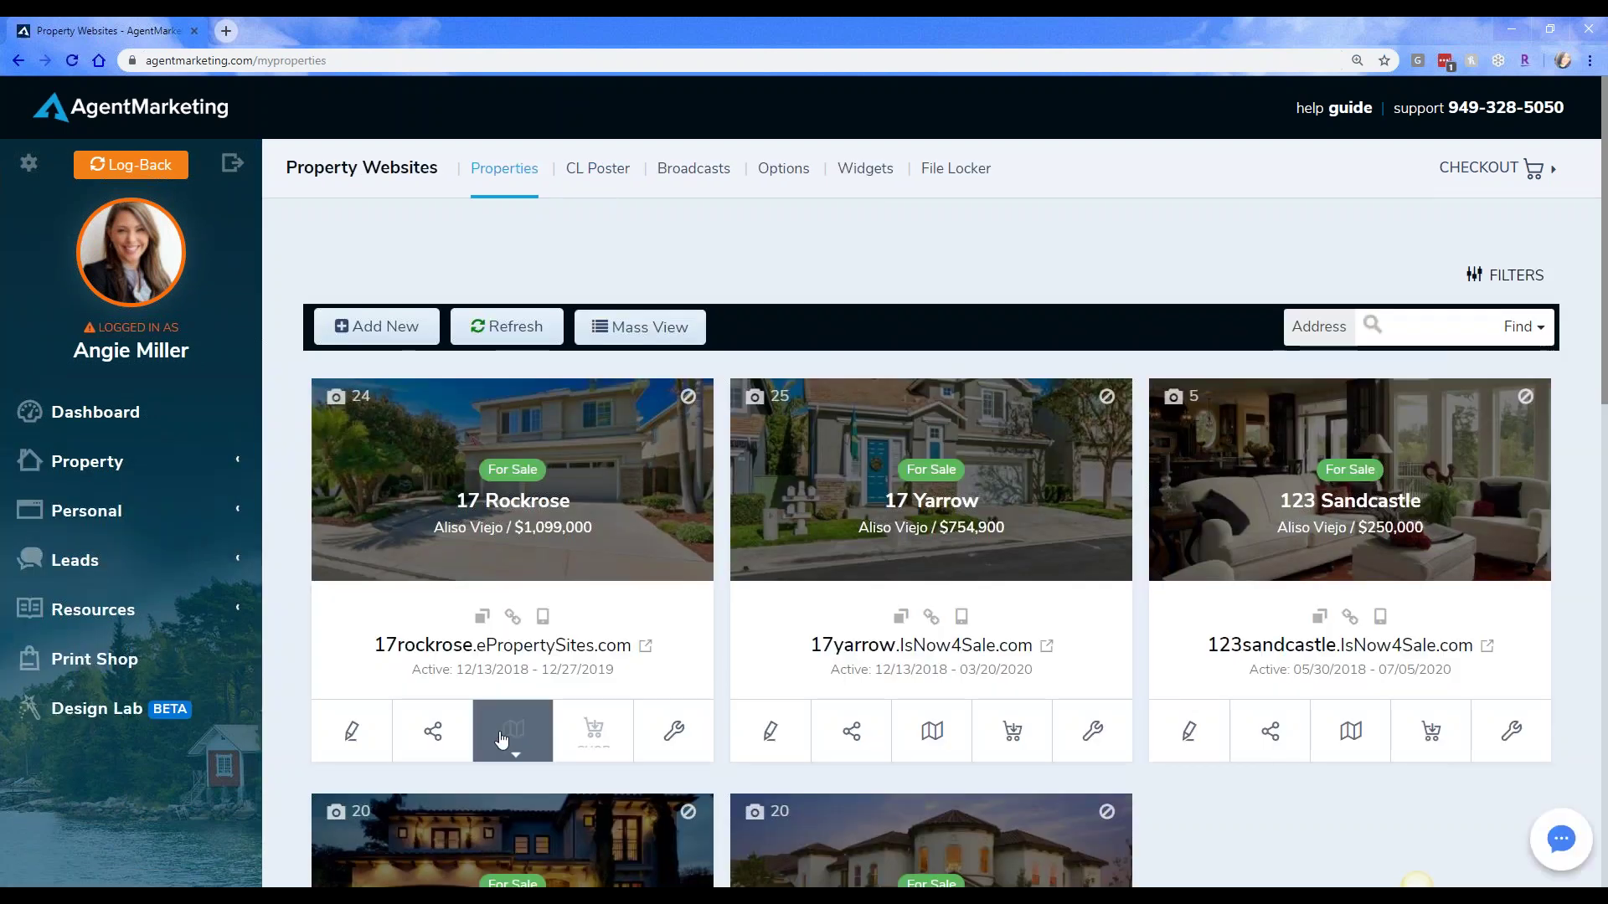
{"action": "left_click", "coordinate": [350, 731]}
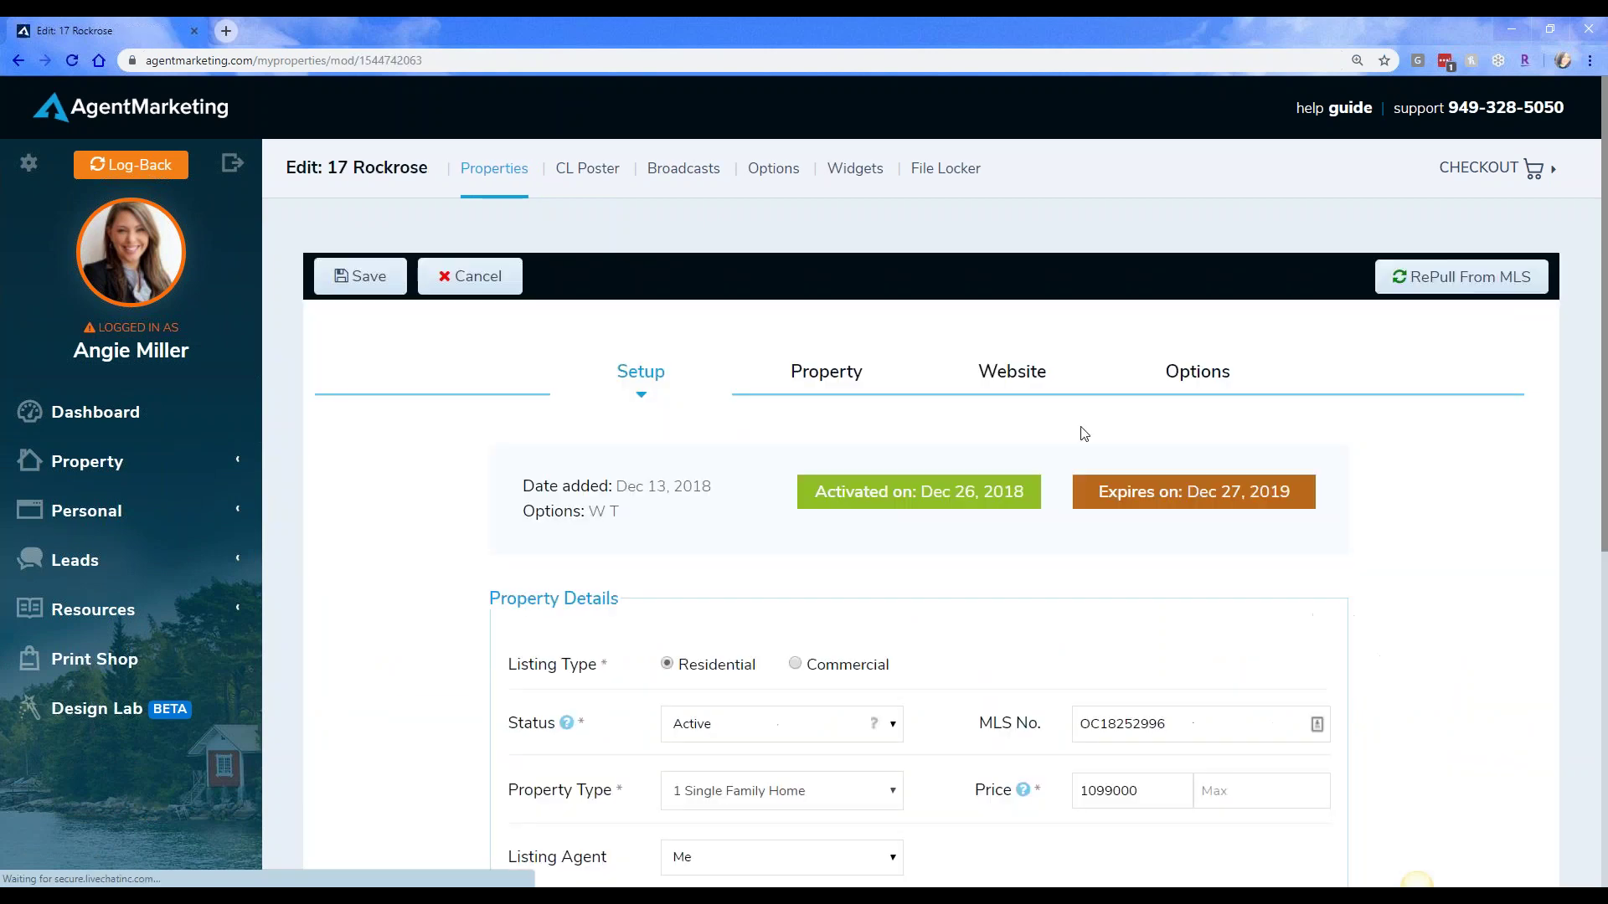
{"action": "left_click", "coordinate": [1005, 381]}
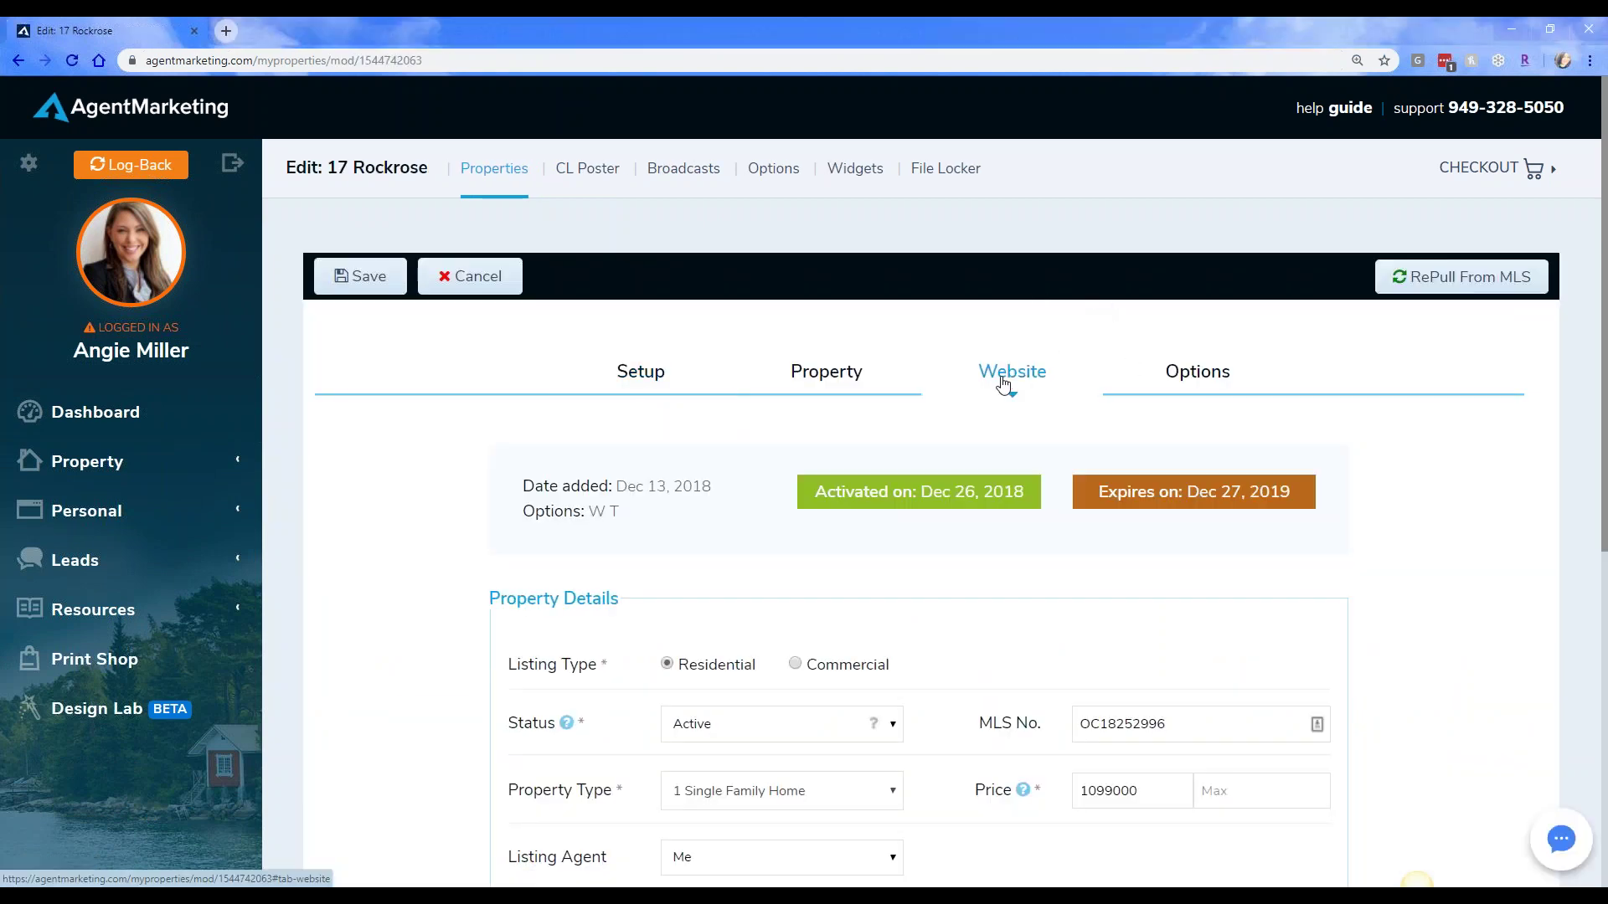
{"action": "scroll", "coordinate": [888, 526], "scroll_direction": "down", "scroll_amount": 10}
{"action": "scroll", "coordinate": [888, 526], "scroll_direction": "down", "scroll_amount": 5}
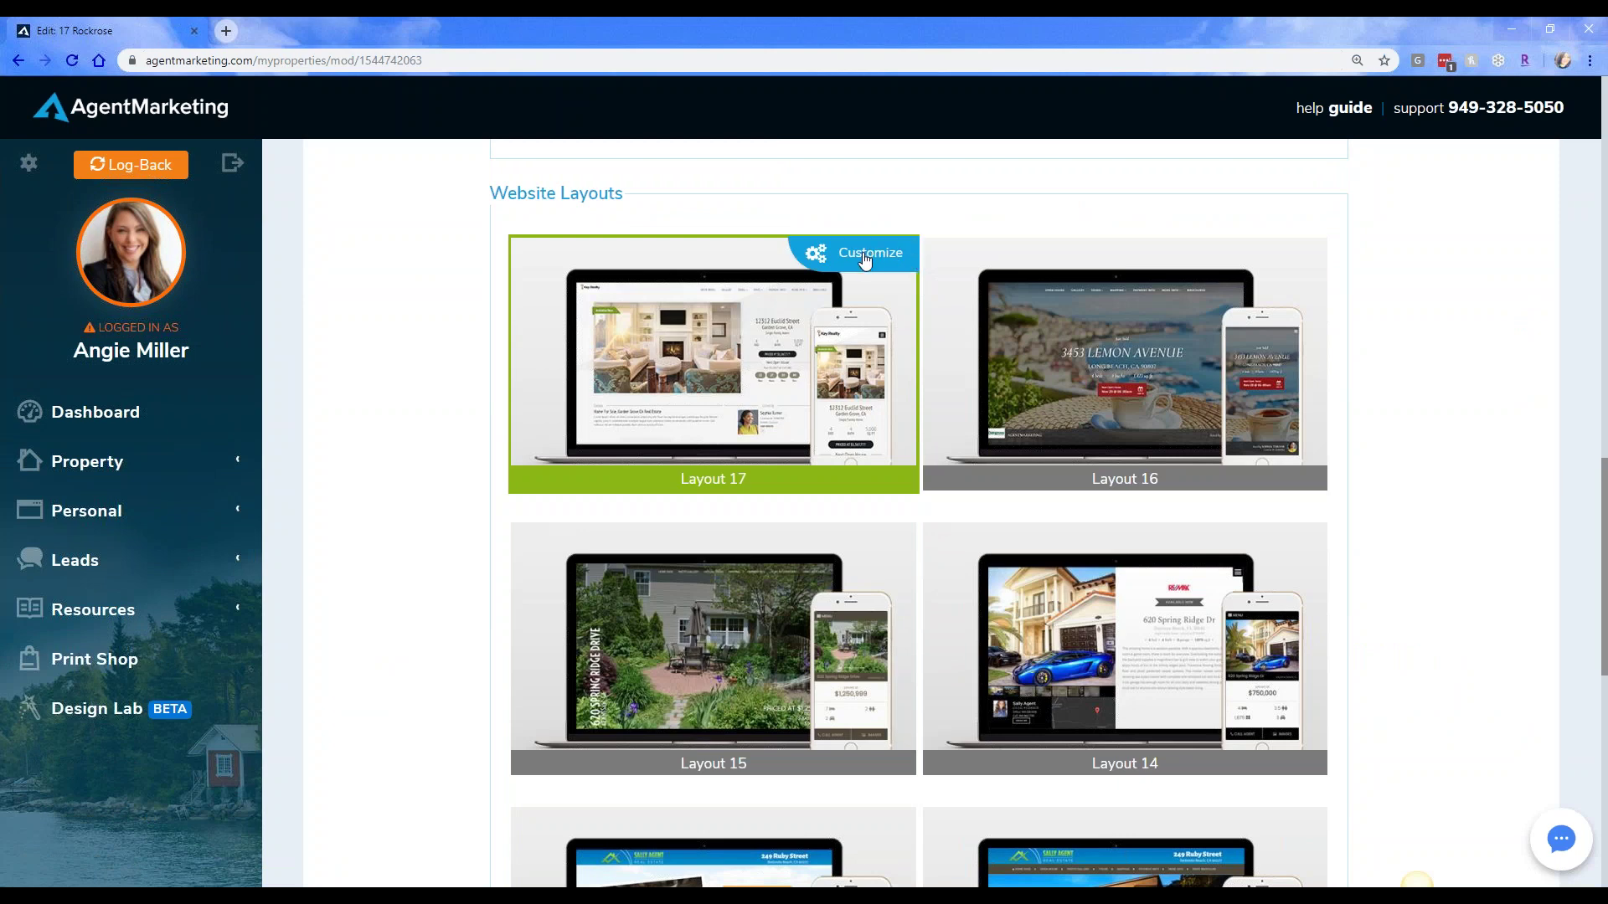
View the color selections in Layout 17's design customization and close it without saving.
{"action": "left_click", "coordinate": [865, 262]}
{"action": "left_click", "coordinate": [1165, 578]}
{"action": "left_click", "coordinate": [891, 262]}
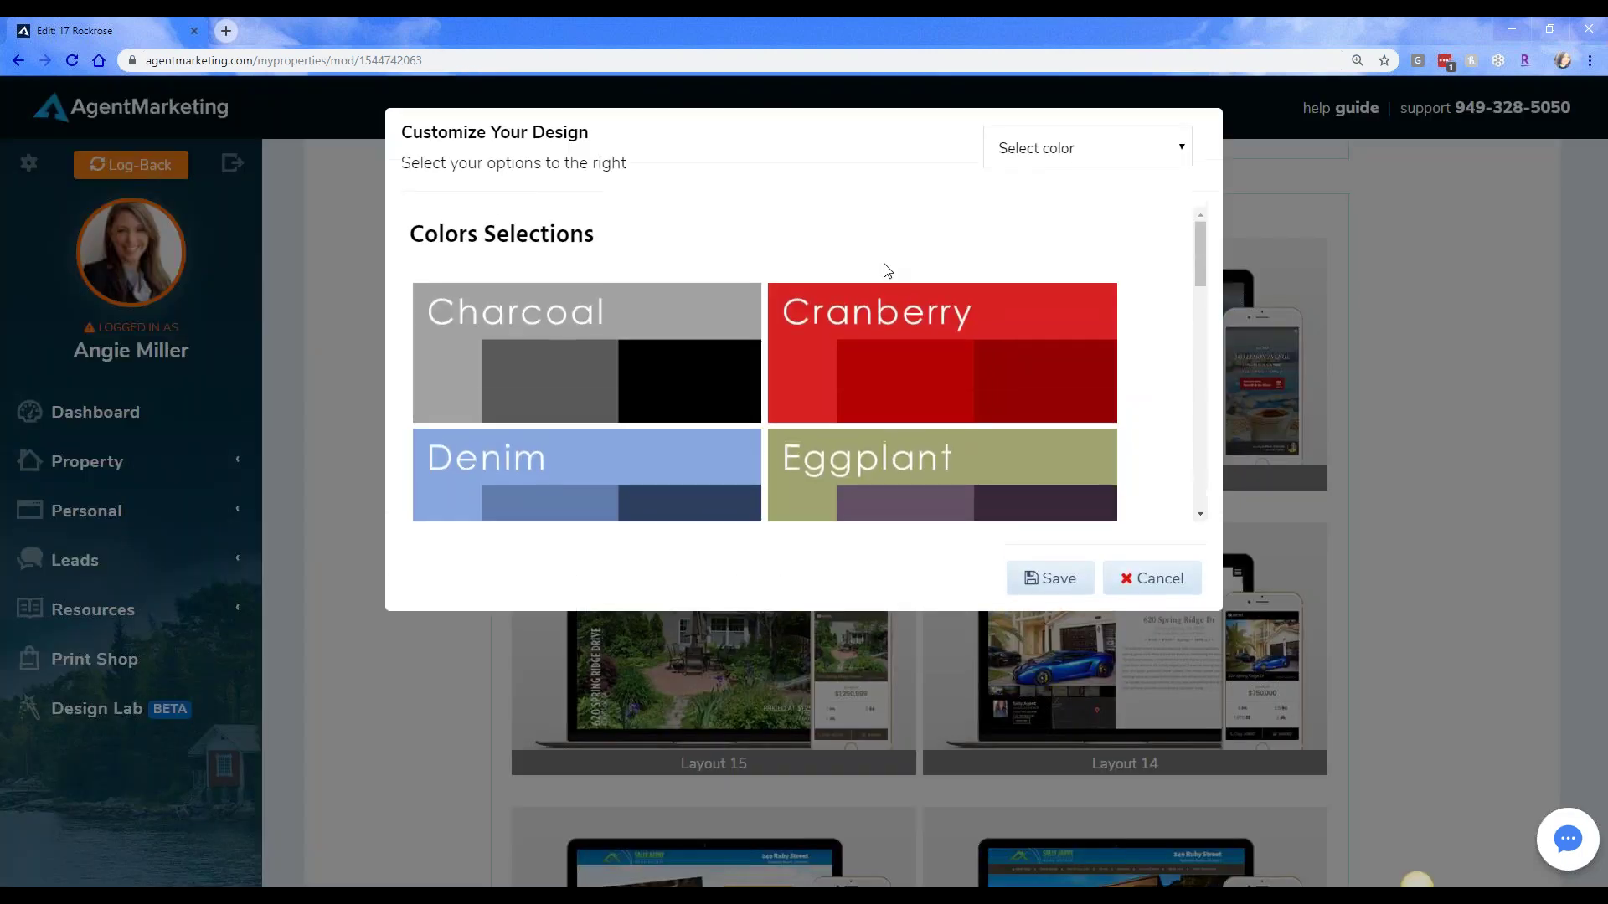
{"action": "left_click", "coordinate": [1149, 593]}
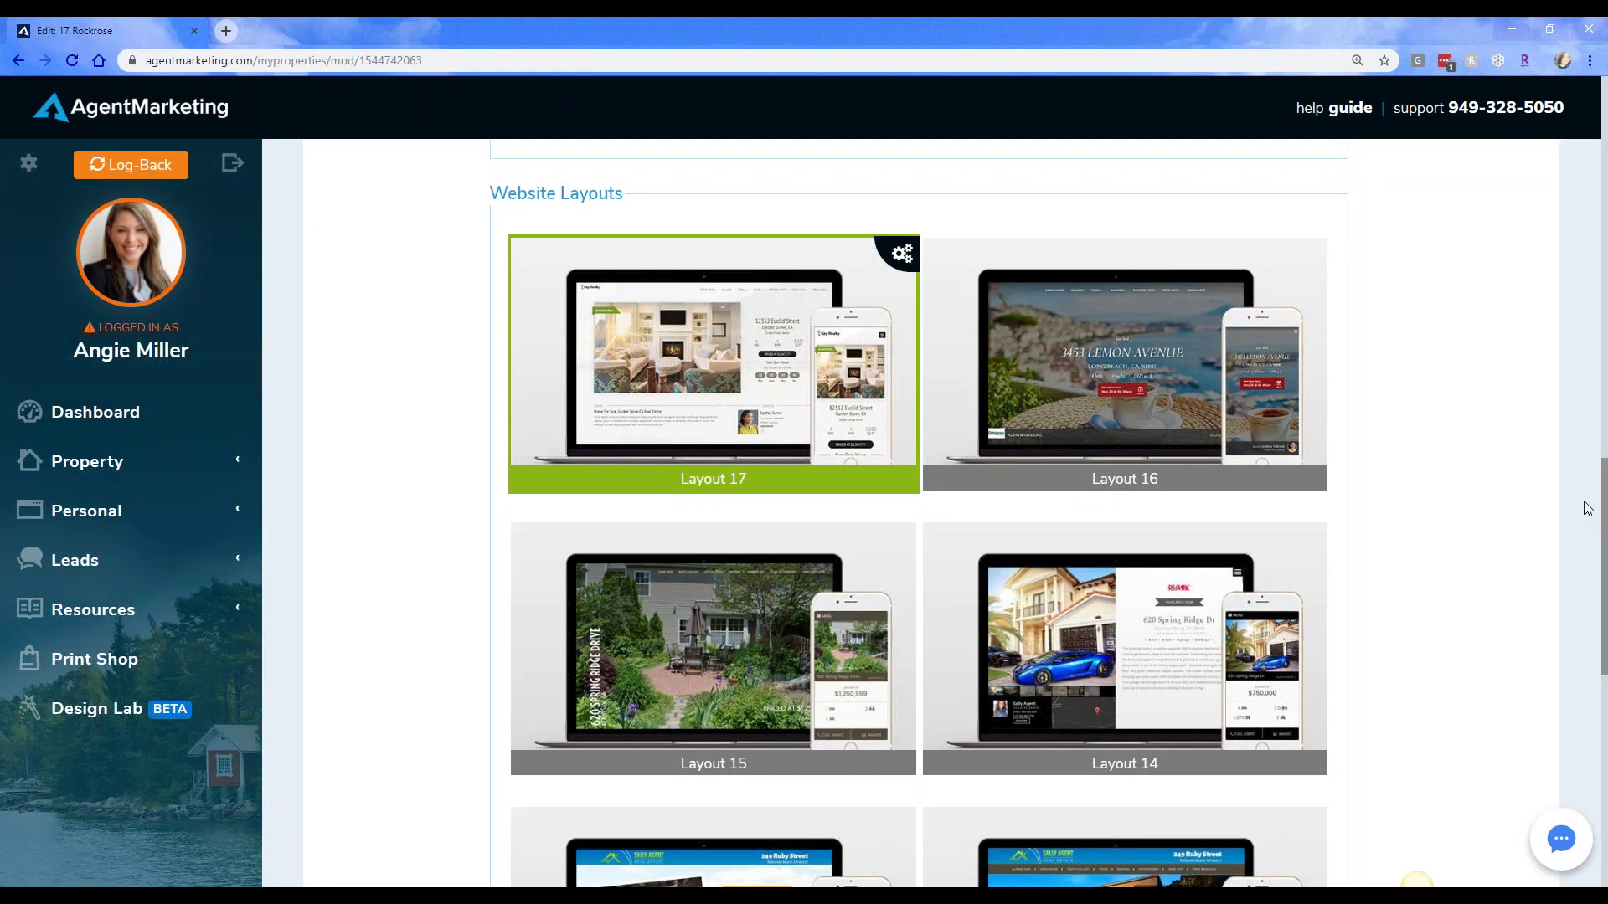
Open the account dashboard and look over its tasks, partners, analytics, webinar and advanced training sections.
{"action": "left_click", "coordinate": [96, 412]}
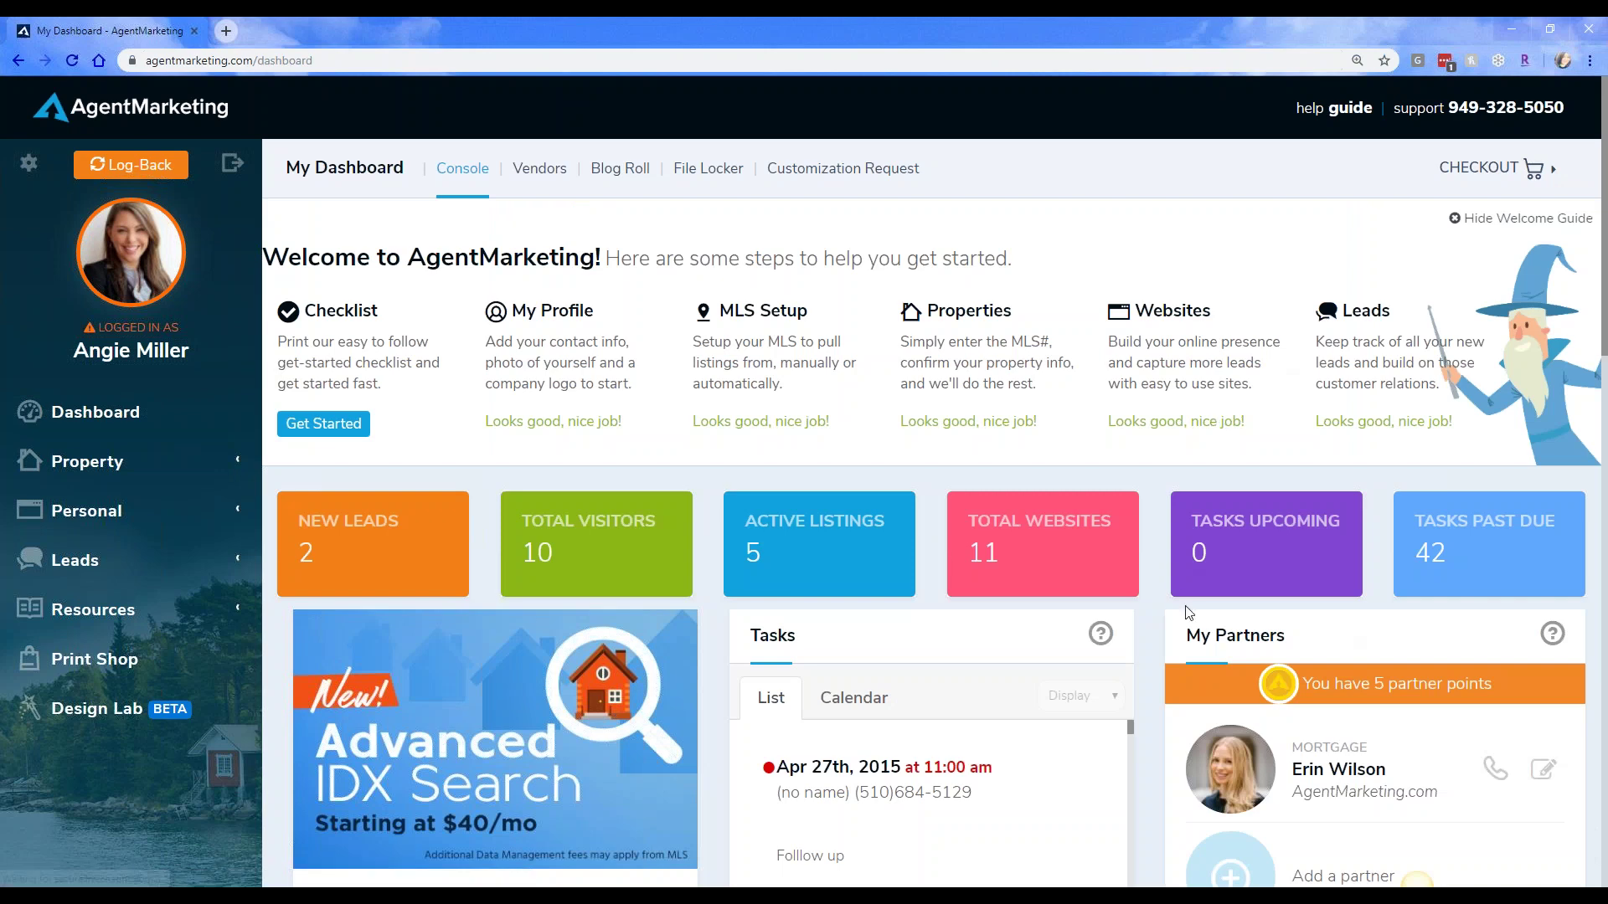
{"action": "scroll", "coordinate": [1181, 611], "scroll_direction": "down", "scroll_amount": 7}
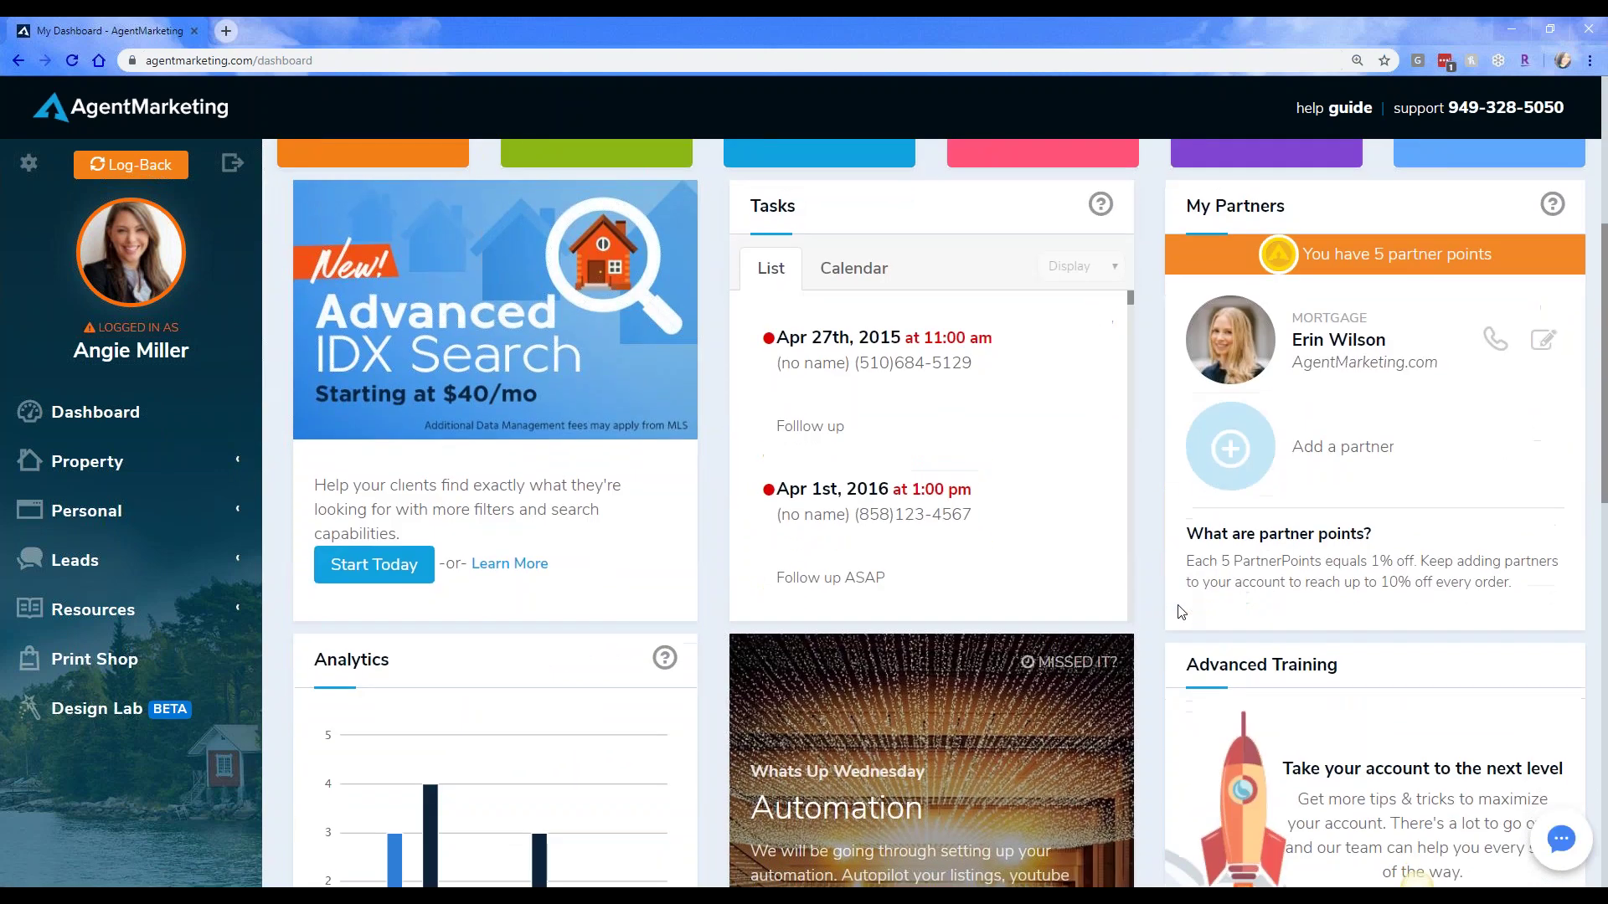
{"action": "scroll", "coordinate": [1181, 613], "scroll_direction": "down", "scroll_amount": 1}
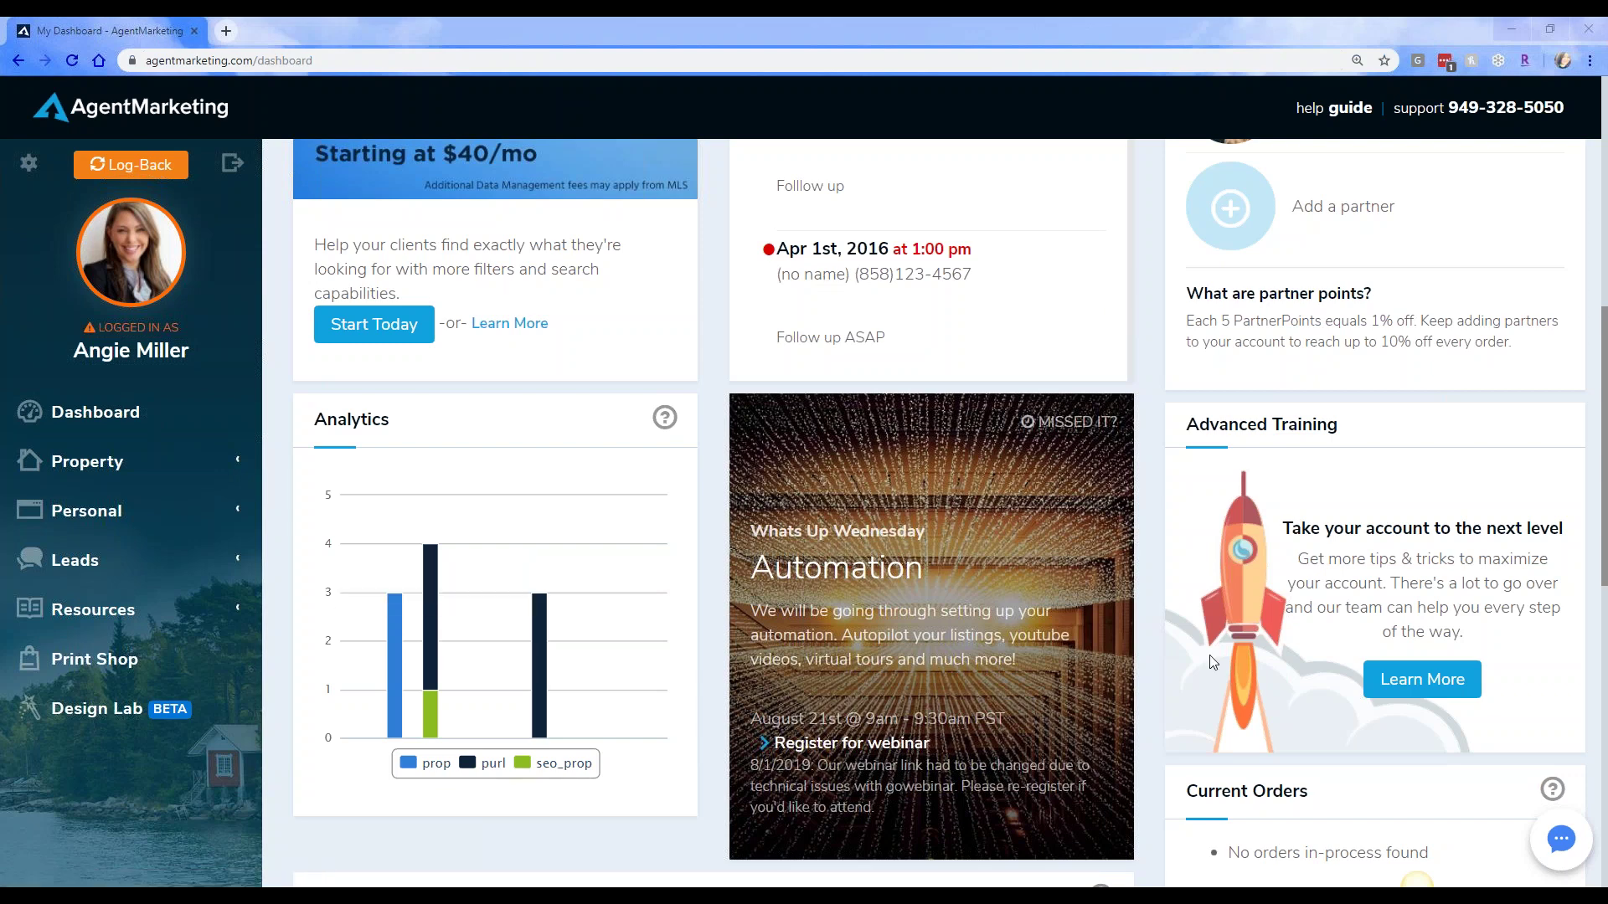
{"action": "scroll", "coordinate": [1539, 465], "scroll_direction": "up", "scroll_amount": 7}
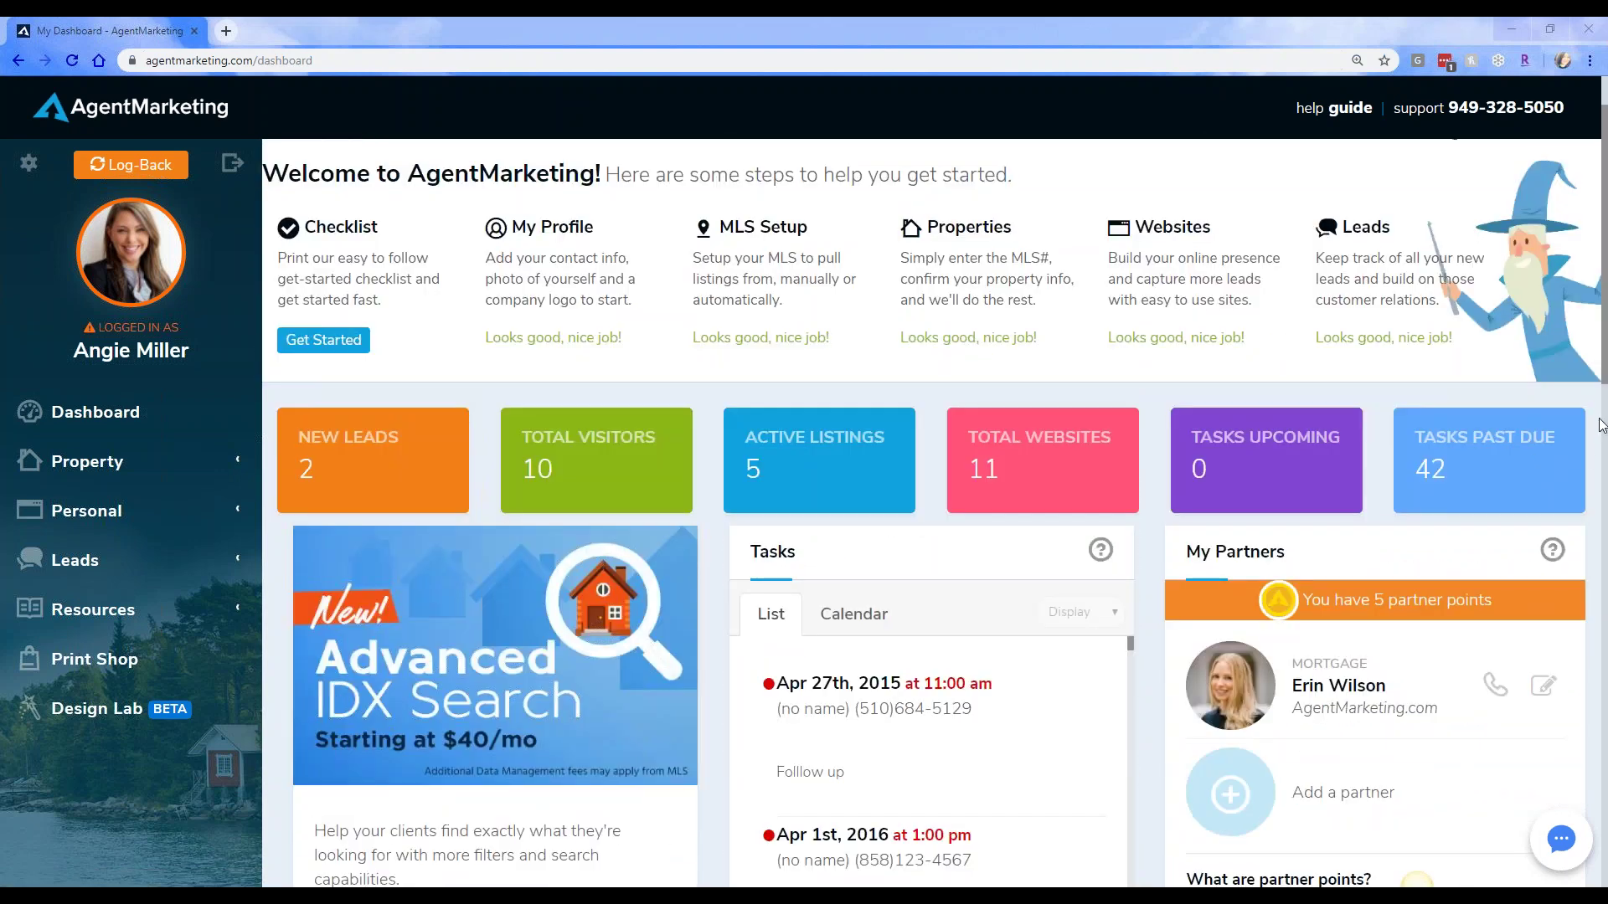